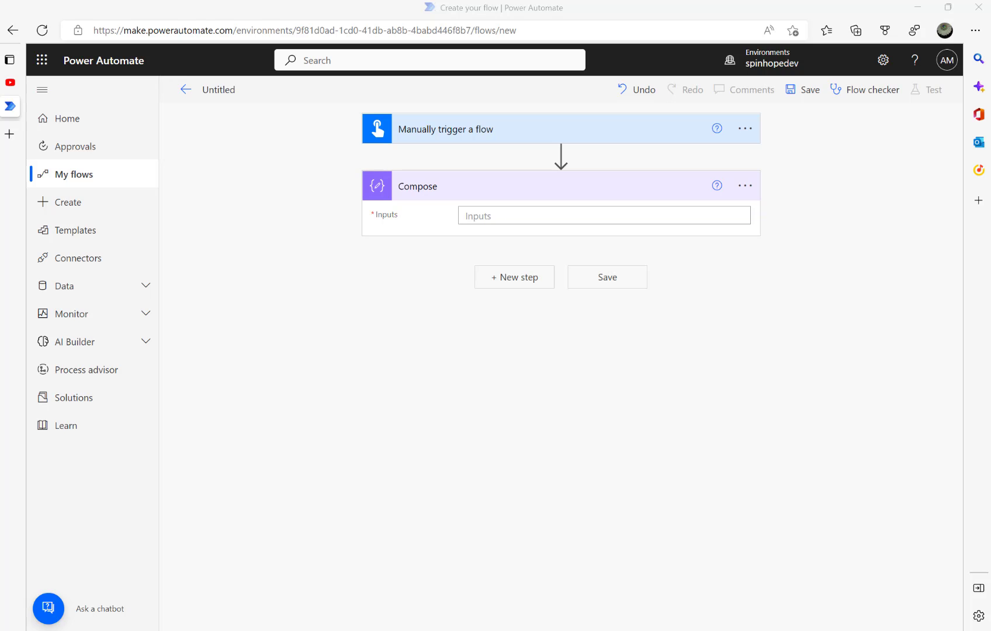
click(751, 133)
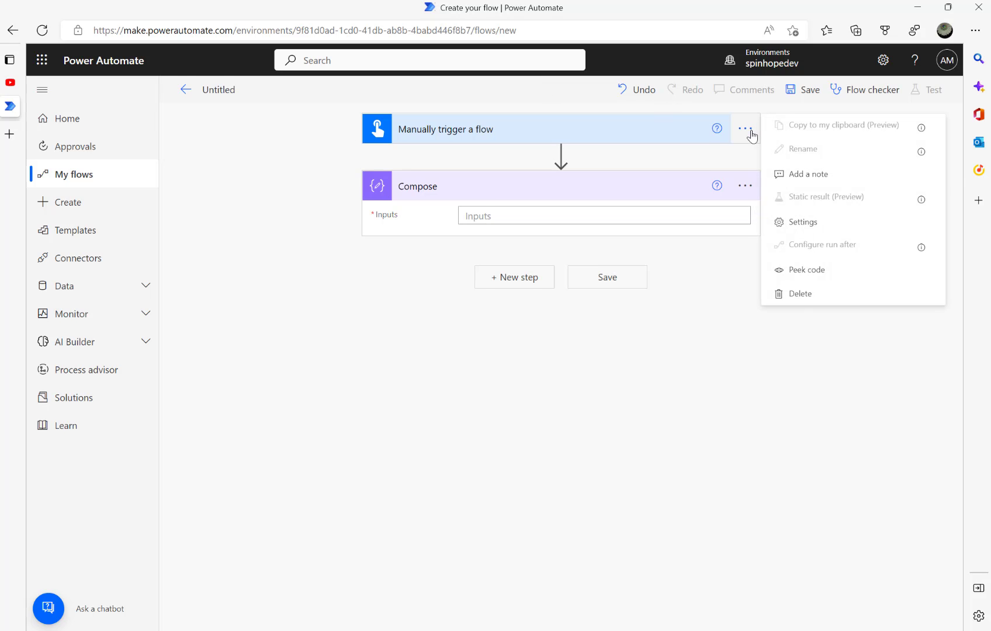
click(805, 296)
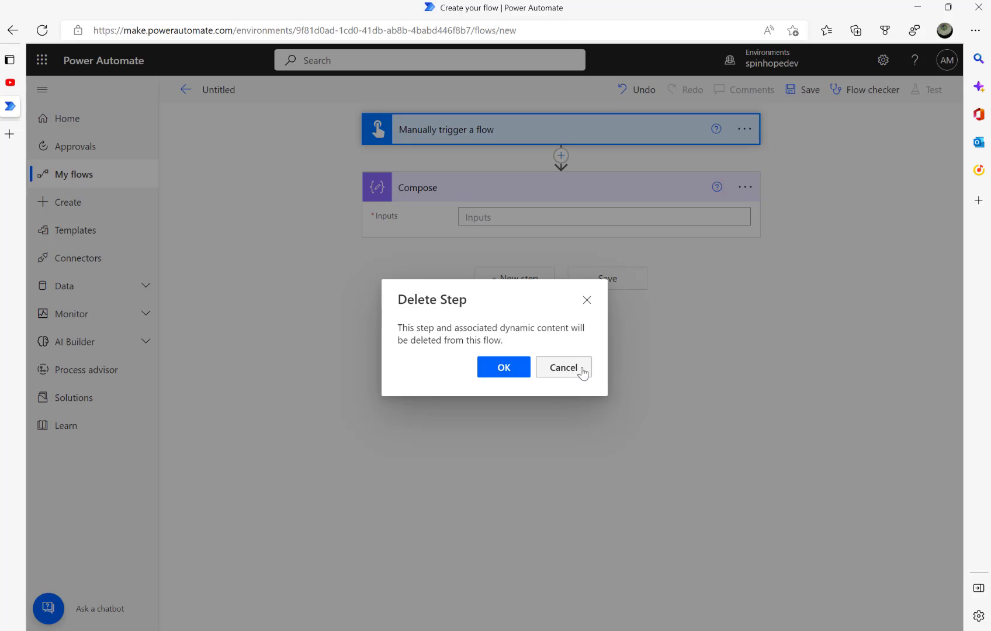
click(563, 368)
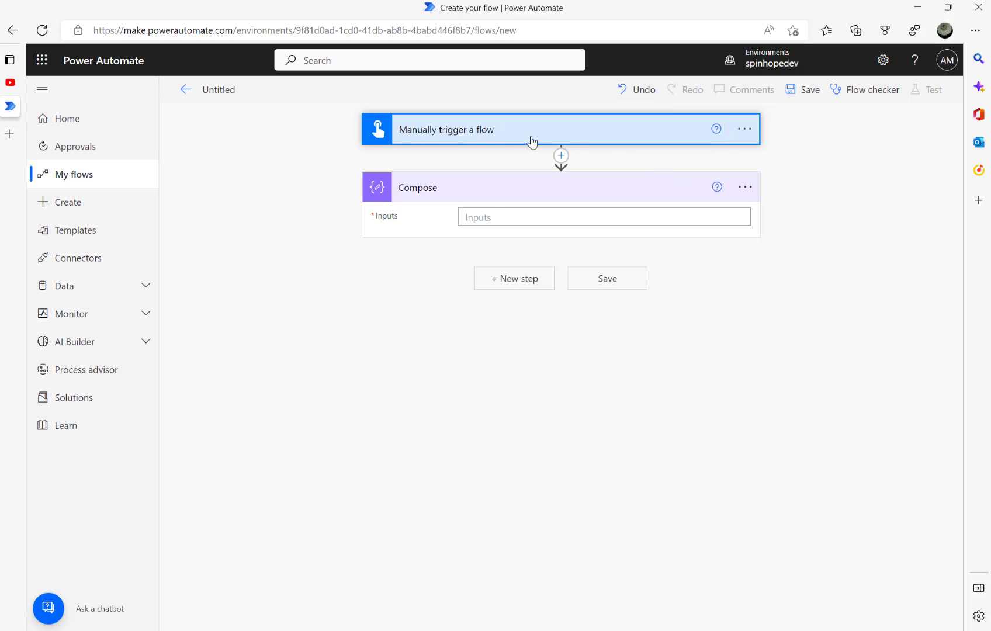
click(505, 218)
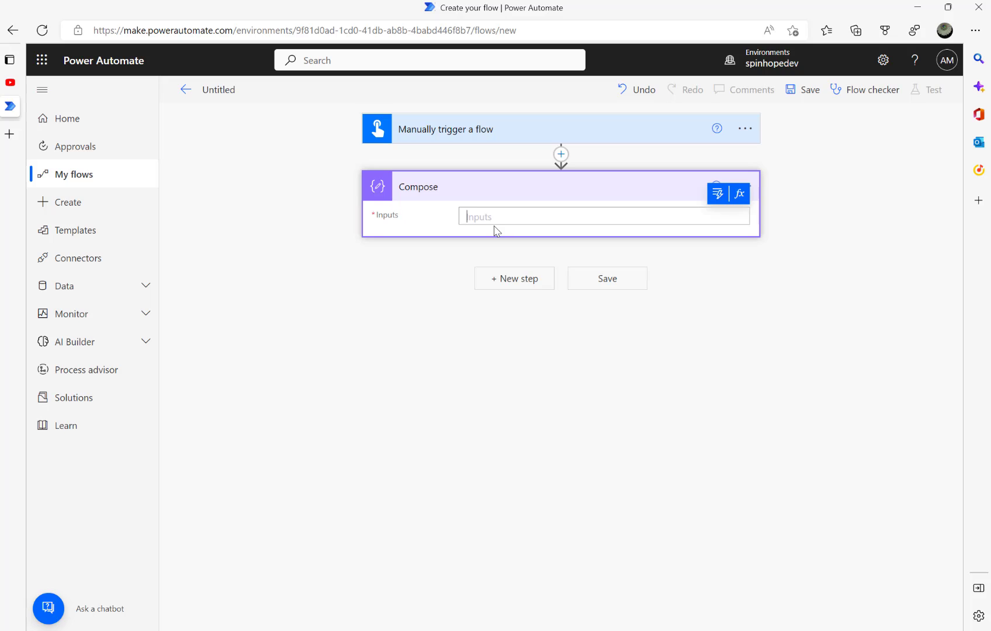
Type three Compose input lines: a Name line with a surname, Age:30, and Company:ABC Corp
text(Name:Smith)
key(Return)
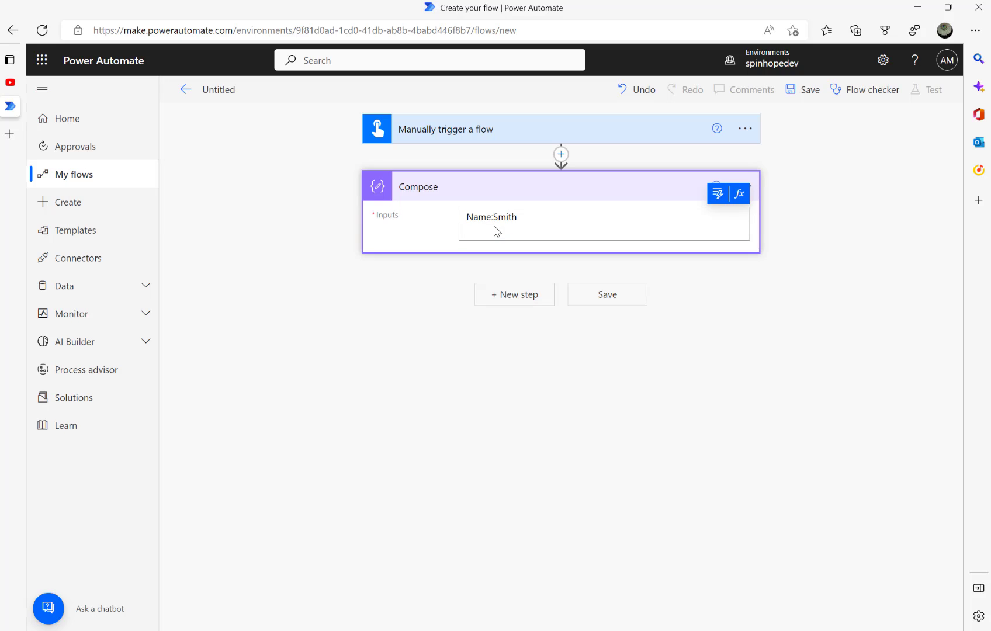
text(Age:30)
key(Return)
text(Company)
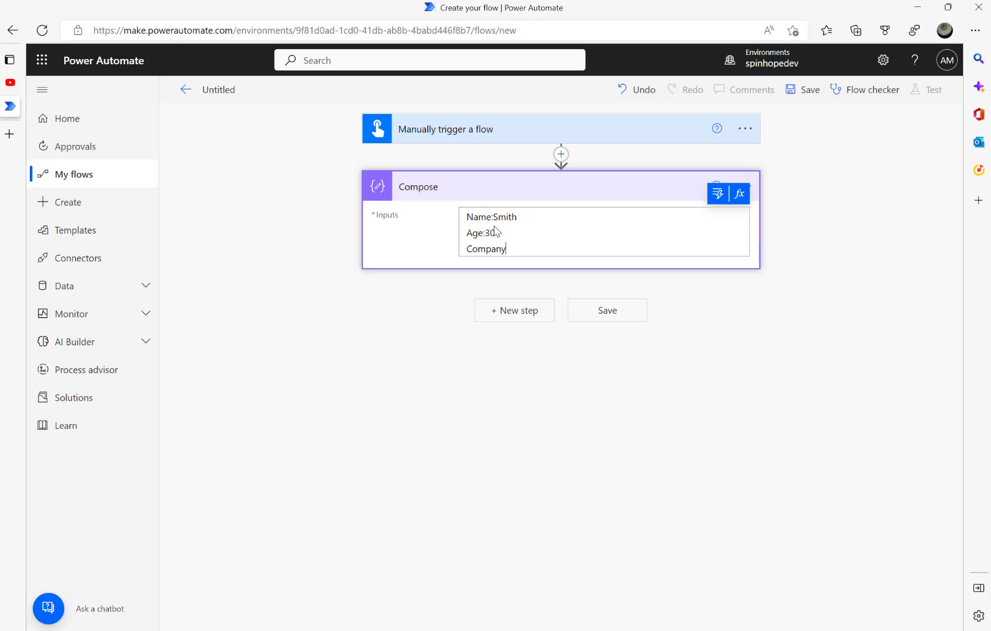
text(:ABC Corp)
Add a second Compose action after the first by searching for 'compose'
click(515, 316)
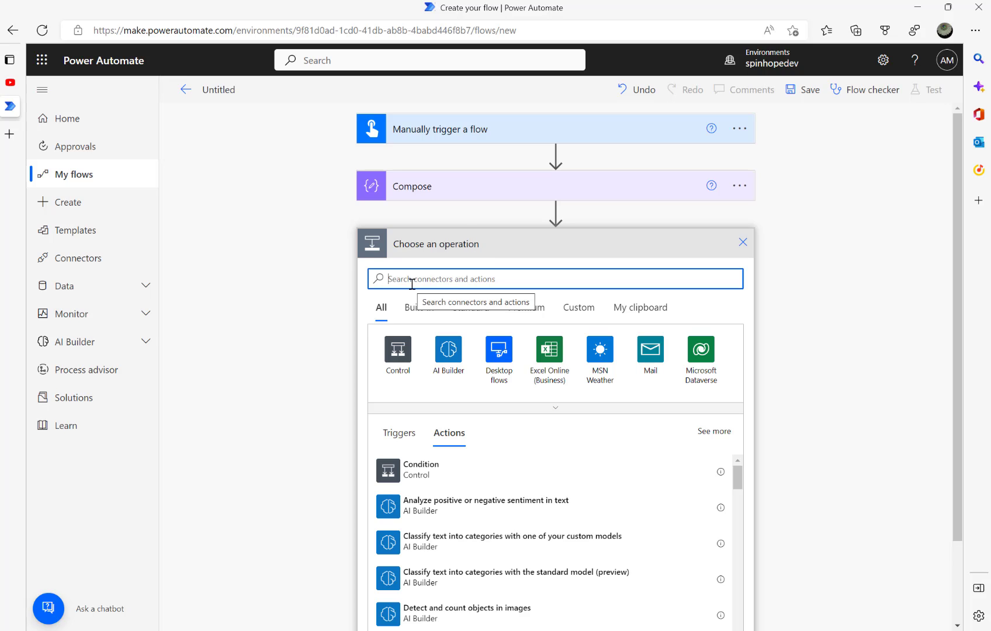
click(460, 188)
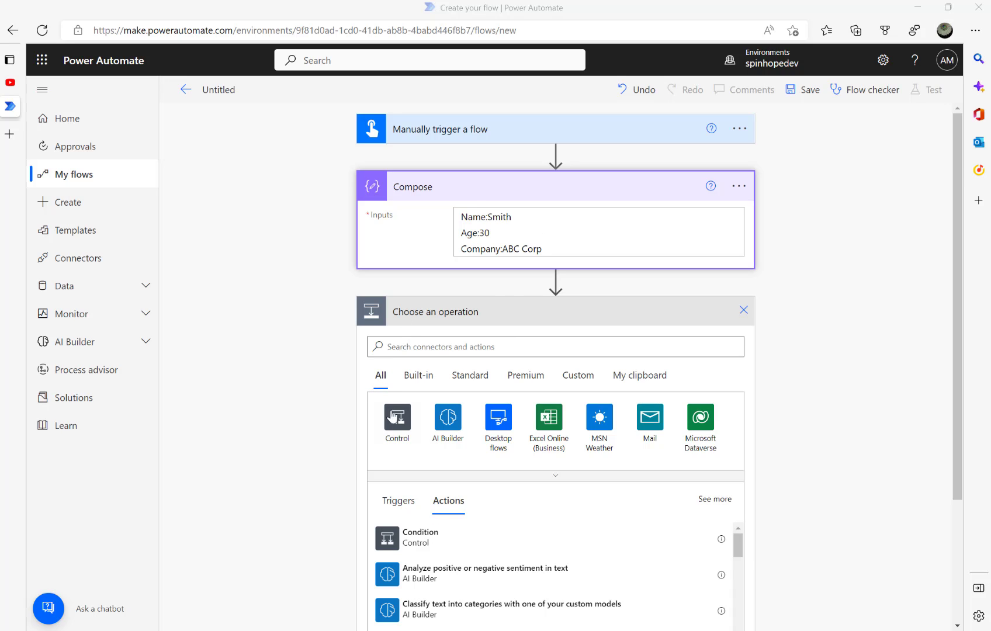
click(437, 346)
text(c)
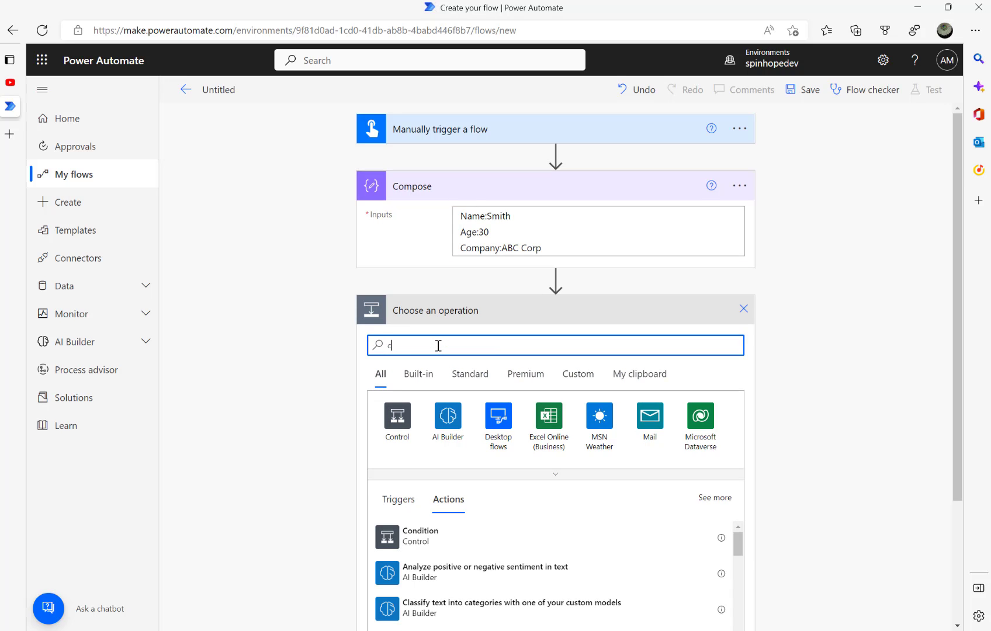
text(ompose)
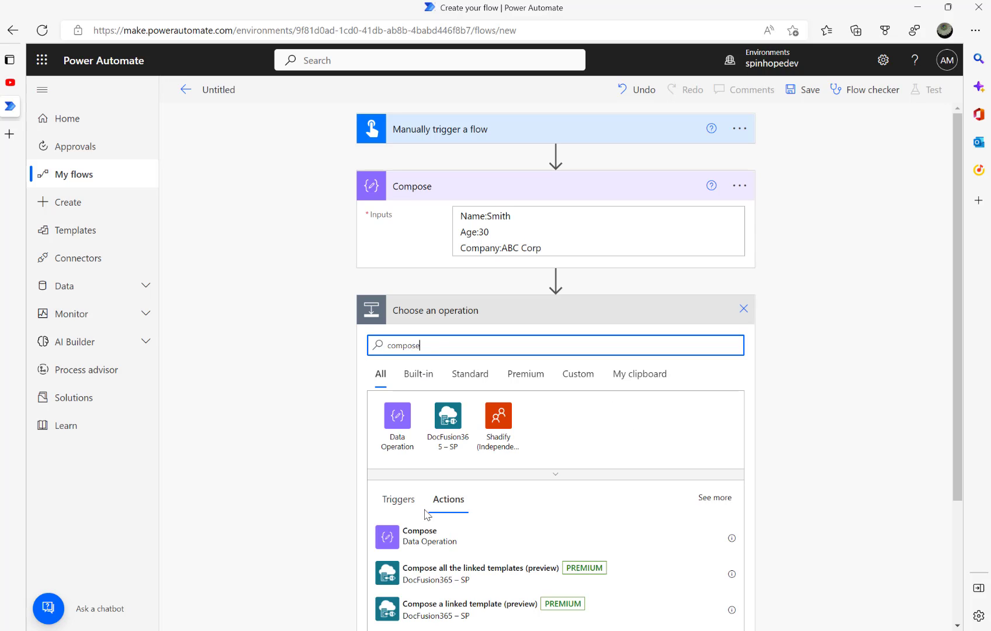
click(425, 532)
Rename the new Compose step to Return
click(745, 312)
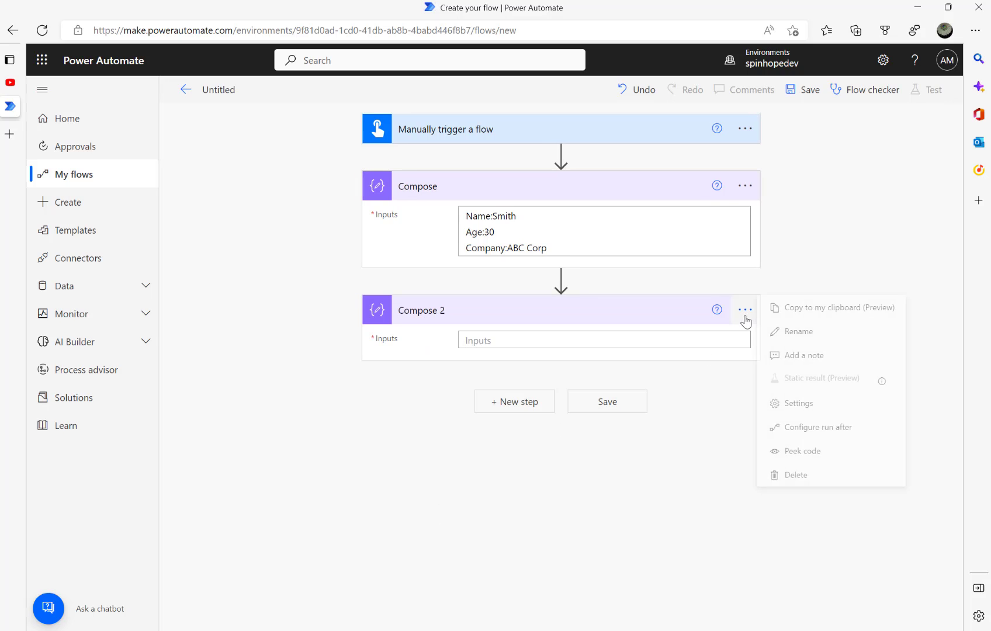
click(806, 342)
text(Rt)
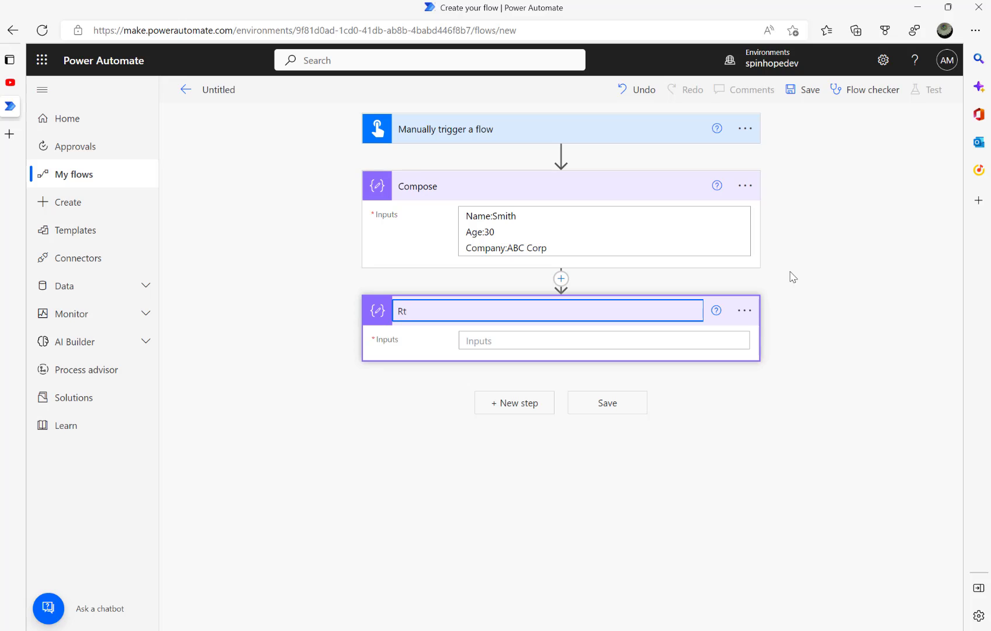
key(BackSpace)
text(eturb)
key(BackSpace)
text(n)
click(328, 387)
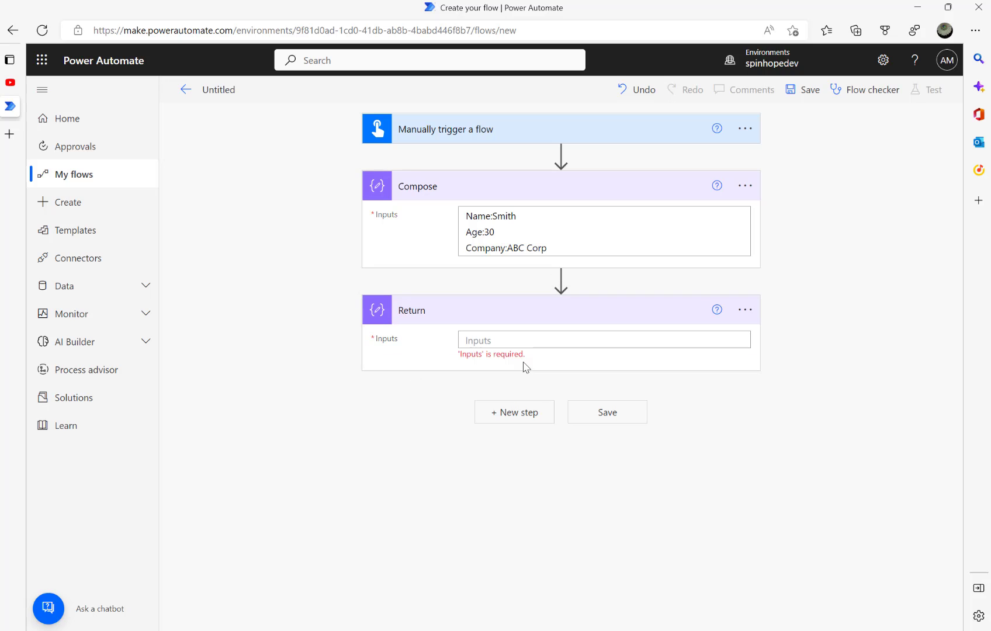
click(507, 342)
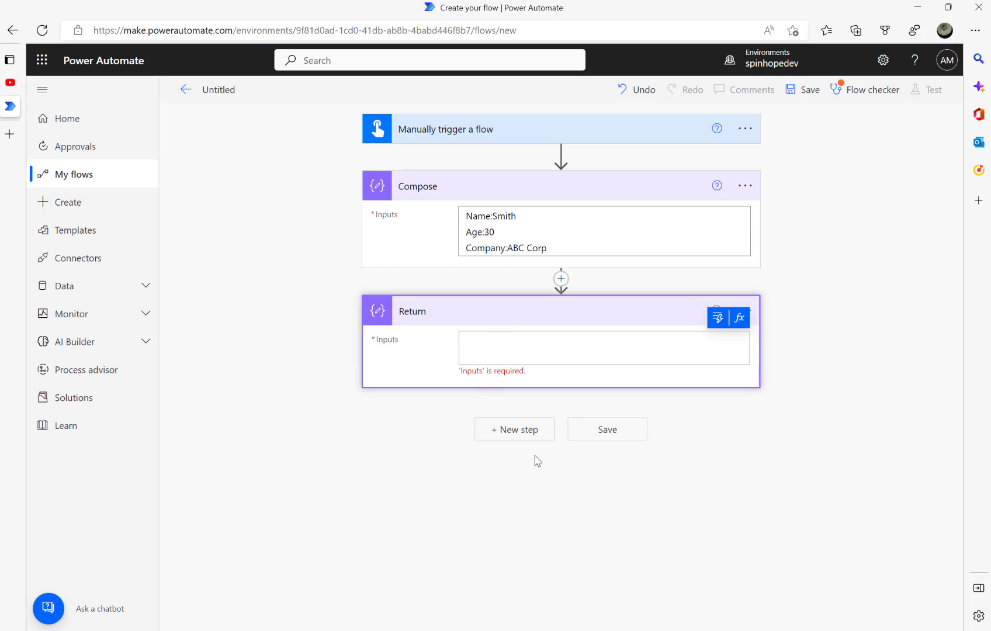
click(522, 440)
Dismiss the Desktop flows list and add a Compose action below Return
click(512, 433)
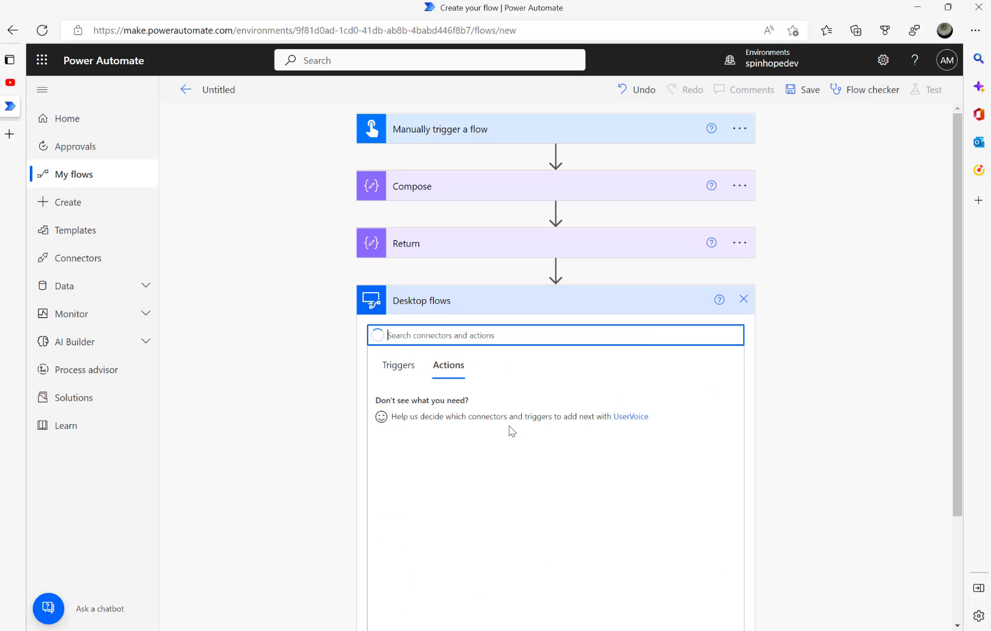
click(743, 300)
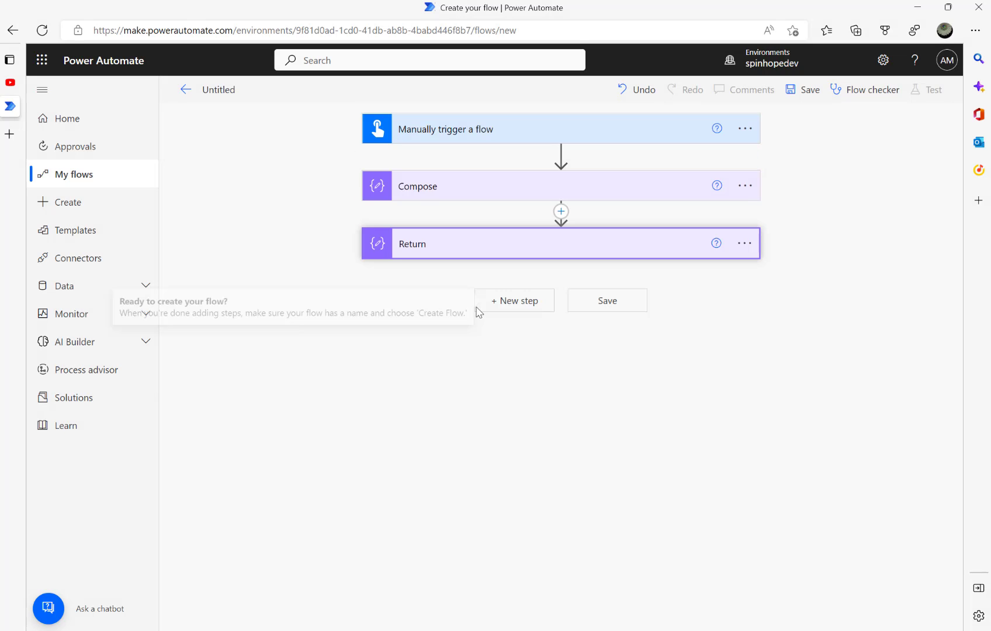
click(512, 308)
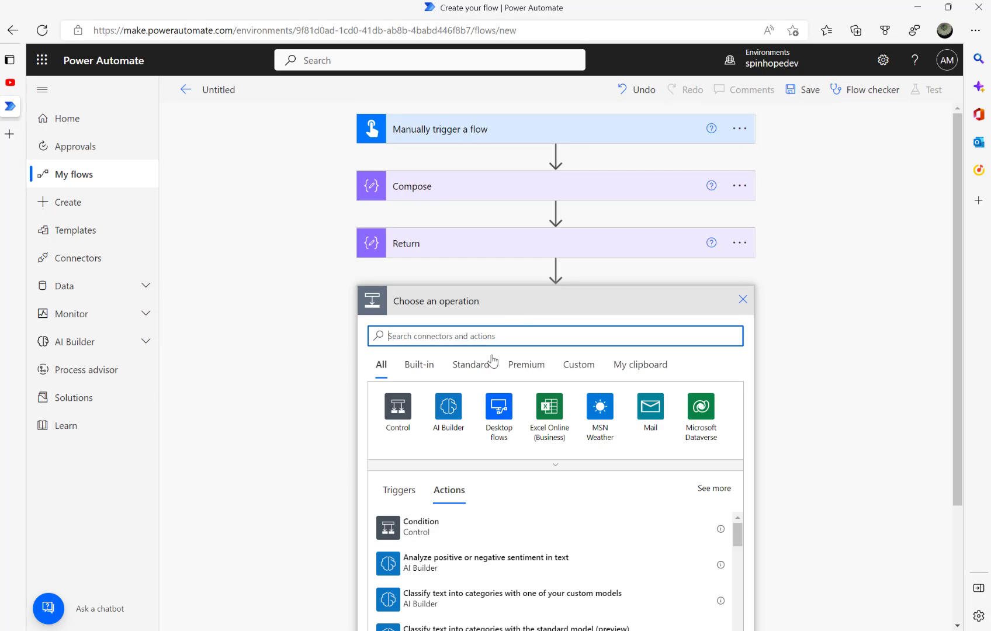
text(comoose)
click(436, 529)
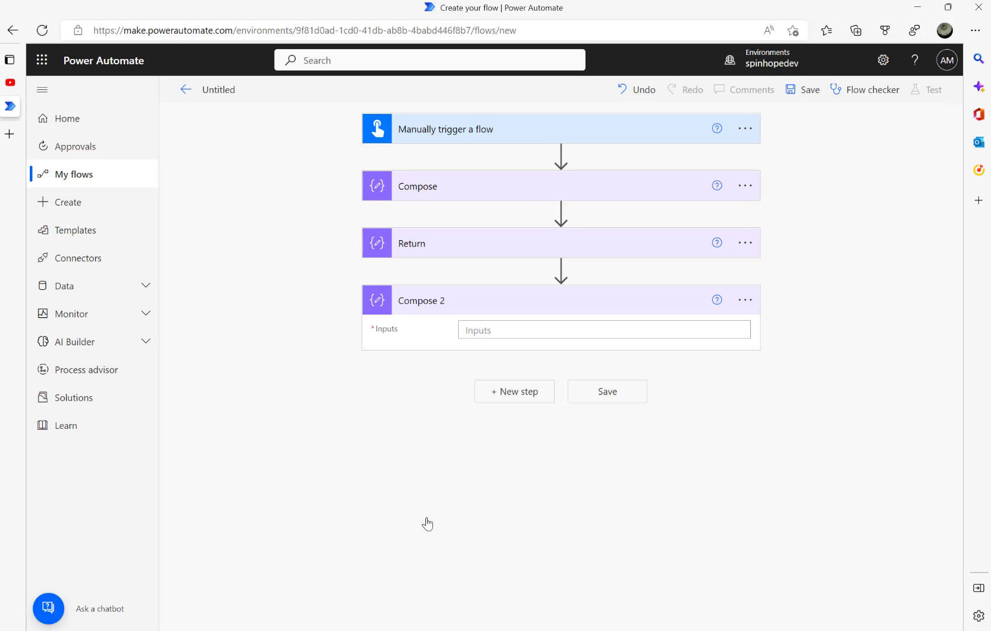
Rename the new Compose step to Split and open its Inputs expression editor
click(746, 300)
click(796, 322)
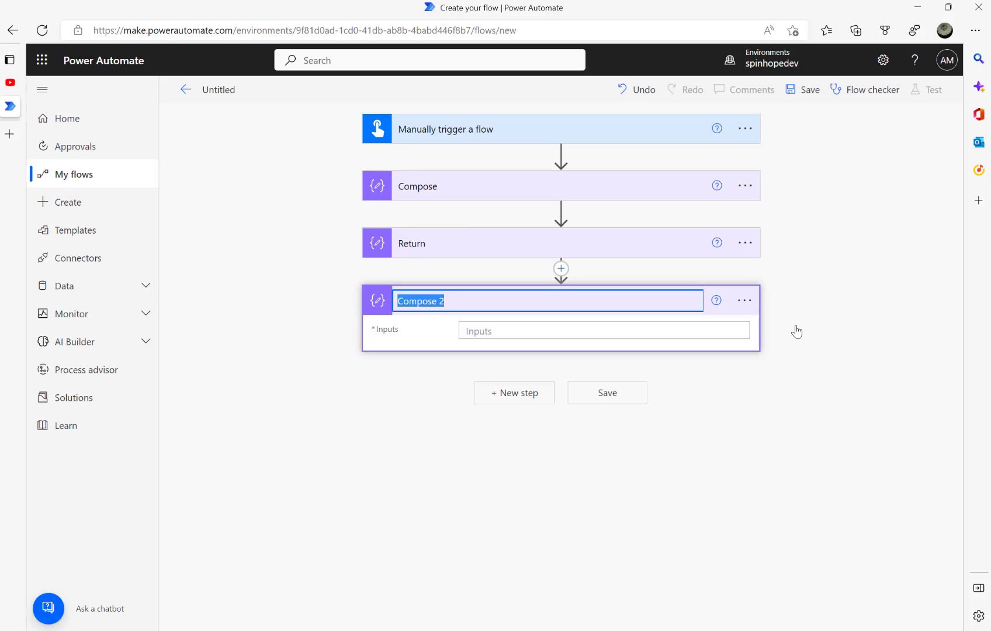
text(Split)
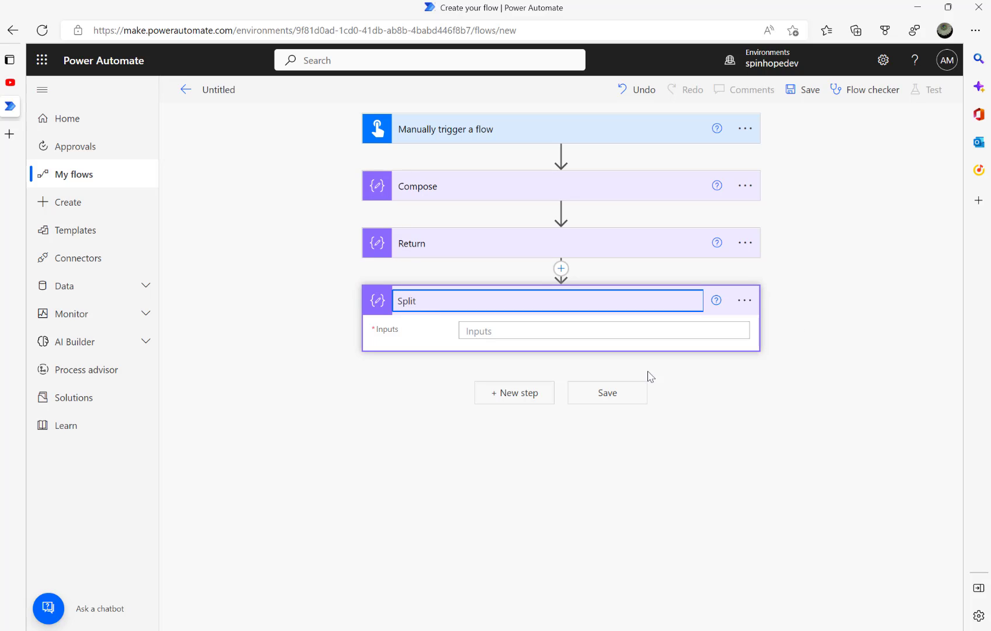
click(395, 407)
click(485, 330)
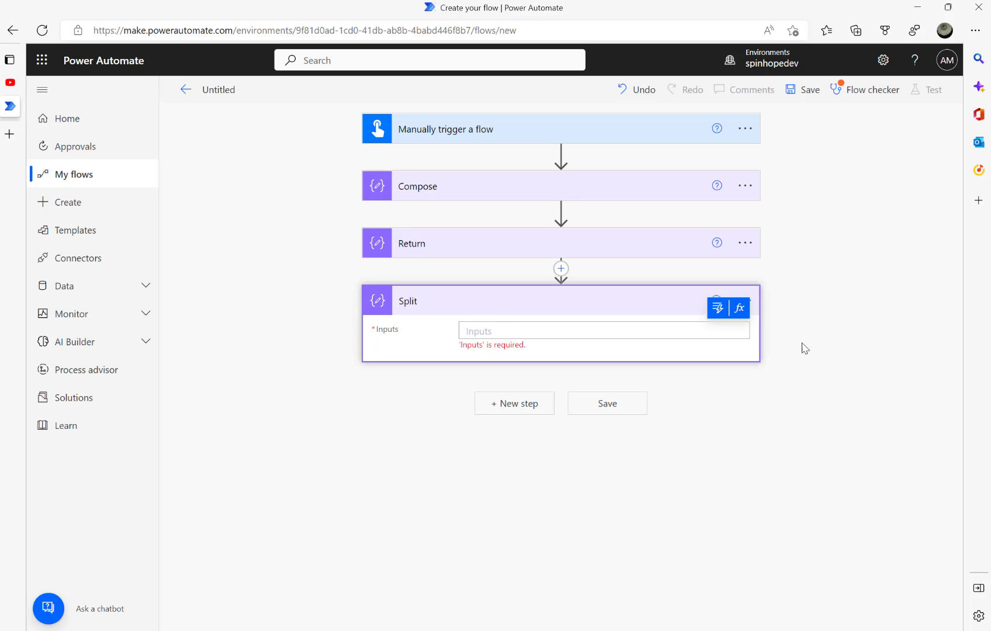
click(739, 308)
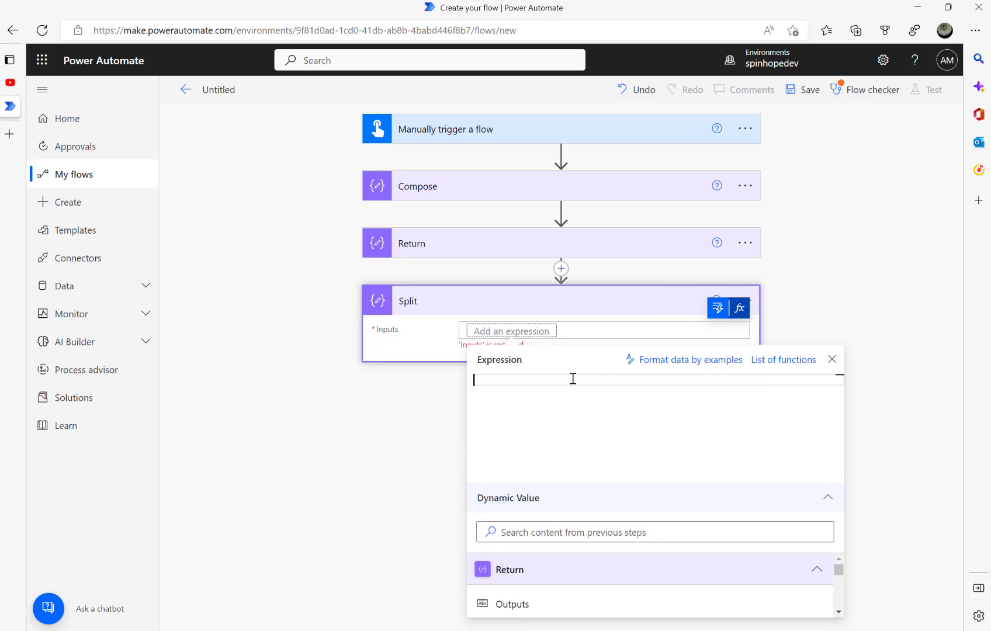
Set the Split inputs to the expression split(outputs('Compose'),outputs('Return'))
text(split()
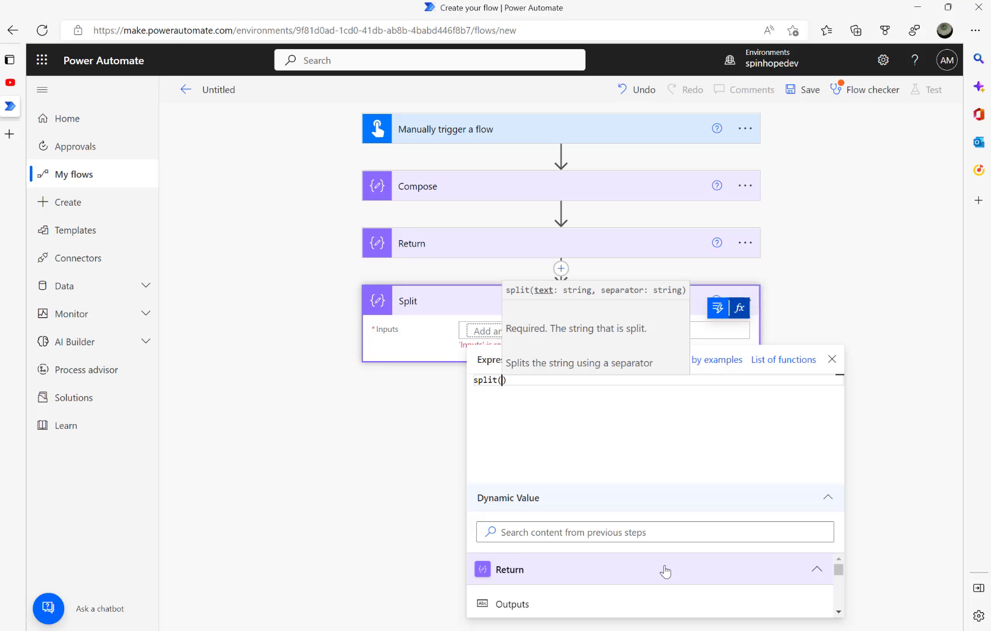
scroll(664, 568, down, 1)
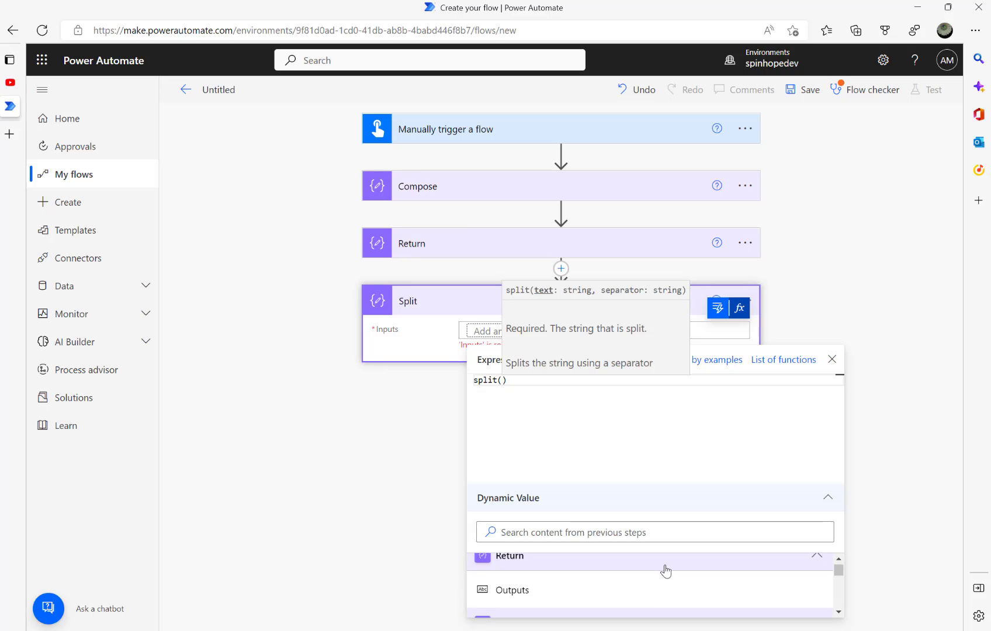
scroll(665, 571, down, 1)
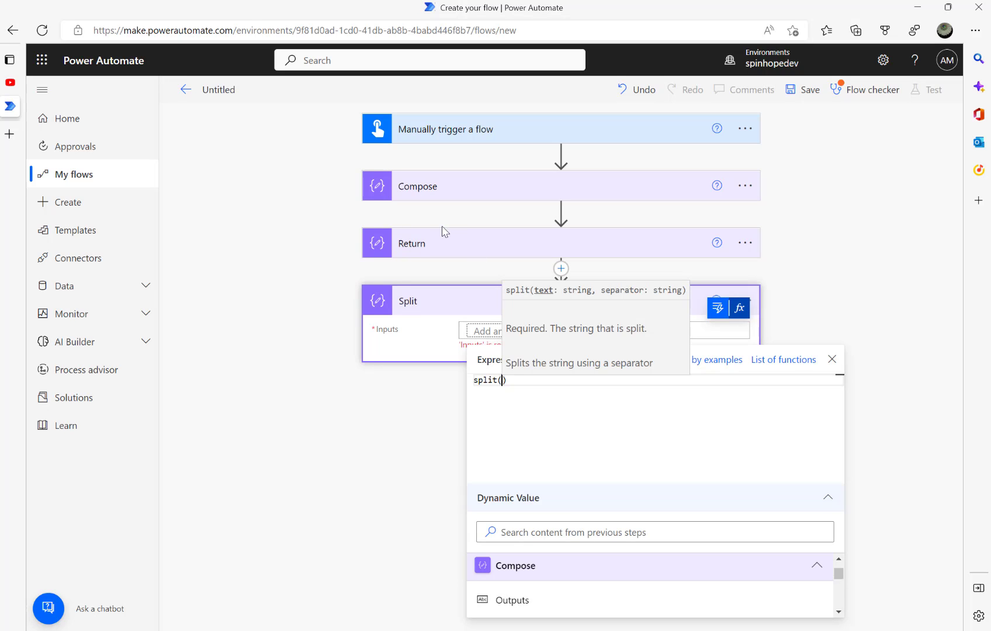
click(513, 601)
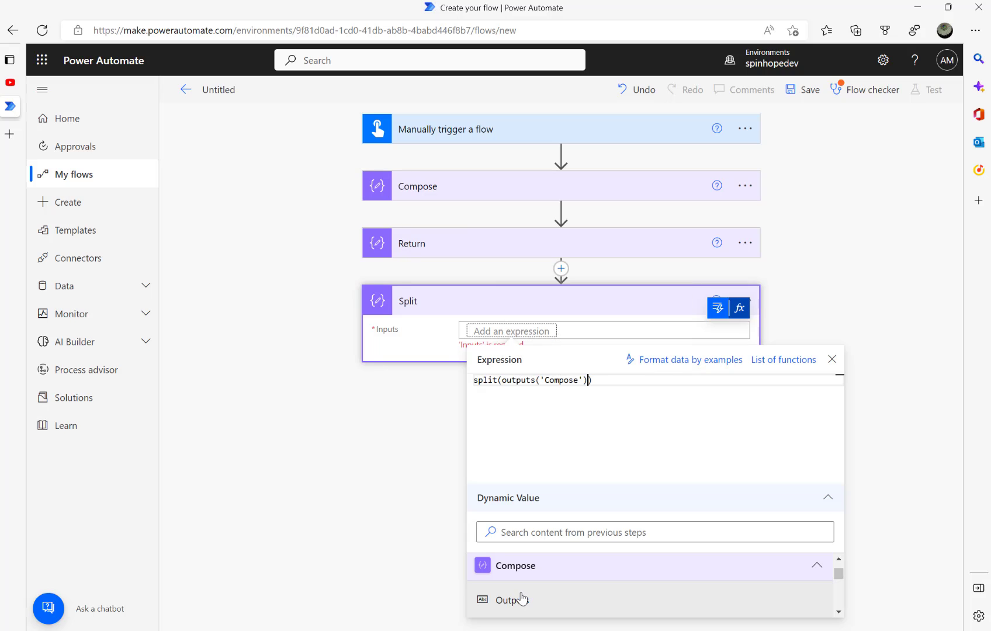
text(,)
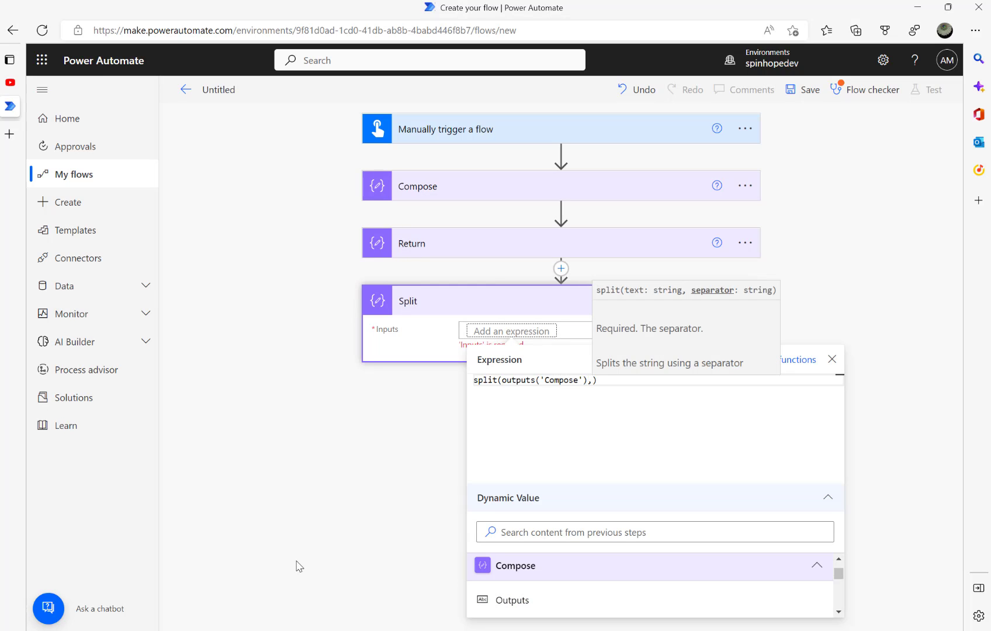
scroll(746, 591, down, 1)
scroll(747, 592, down, 1)
scroll(748, 593, up, 2)
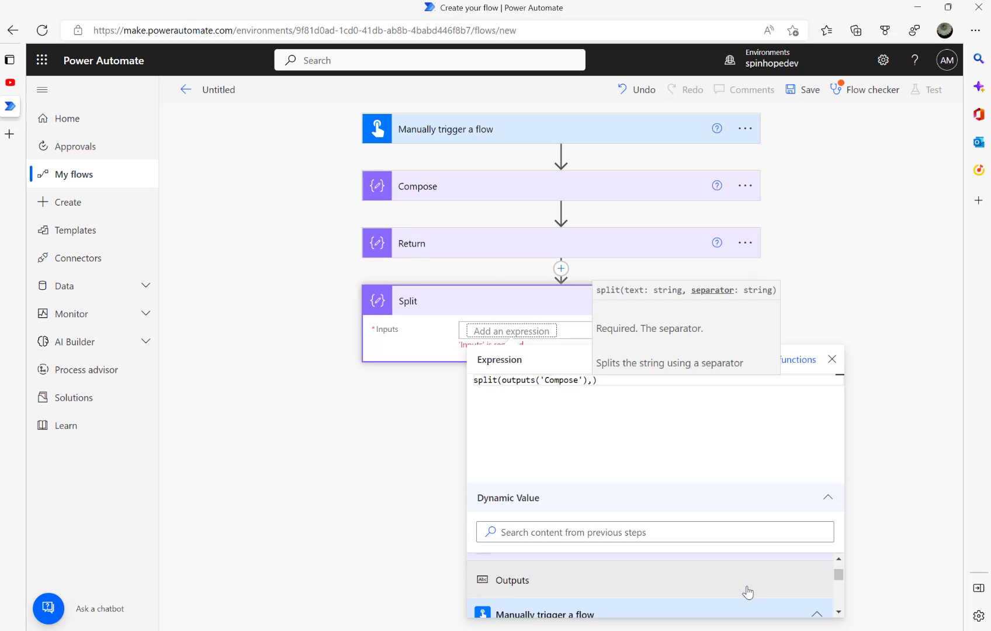
scroll(747, 592, down, 1)
scroll(748, 592, up, 1)
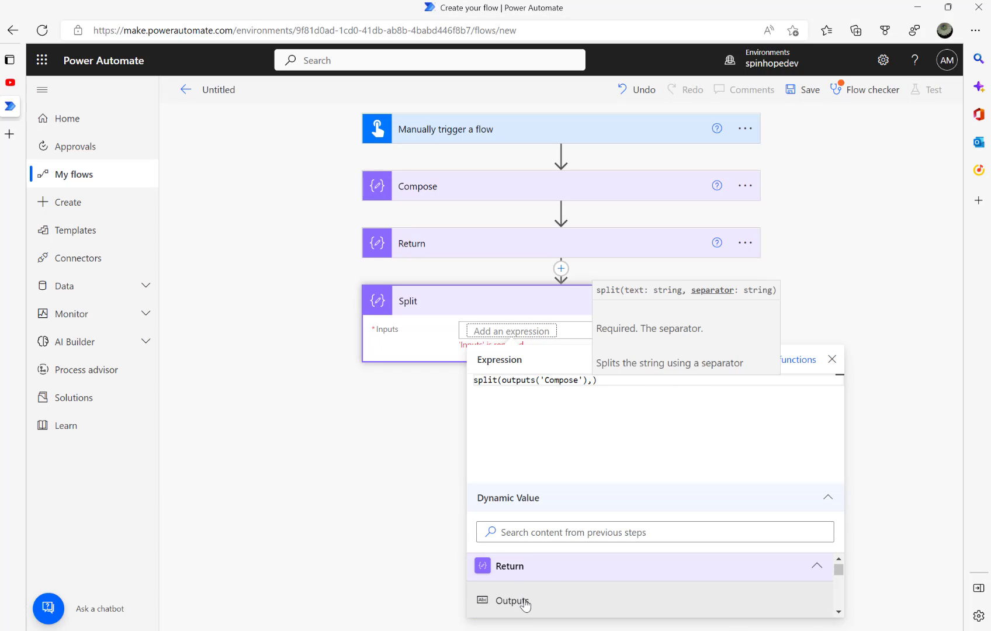
click(522, 600)
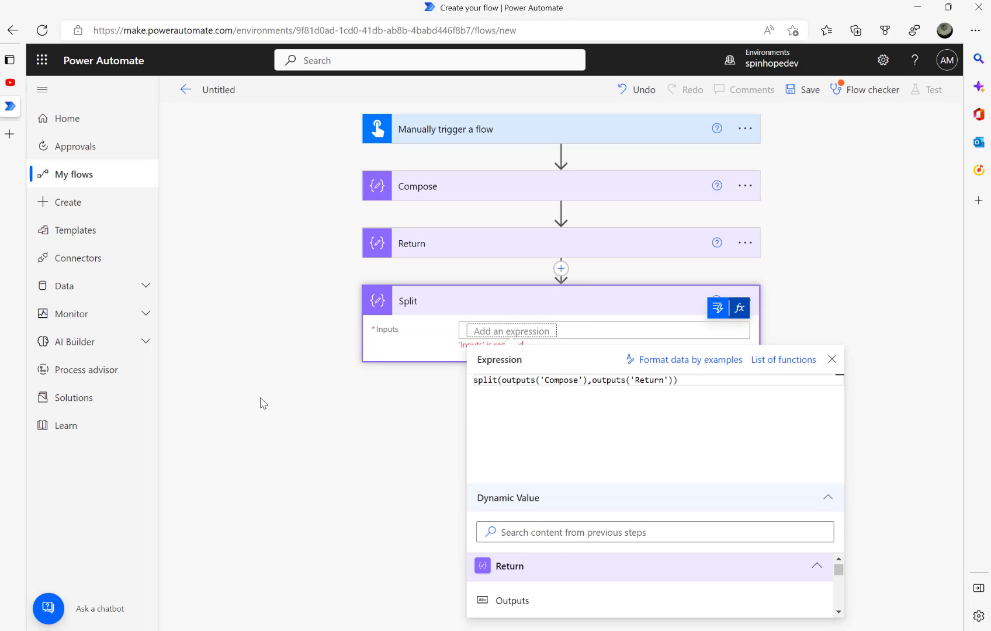
key(Return)
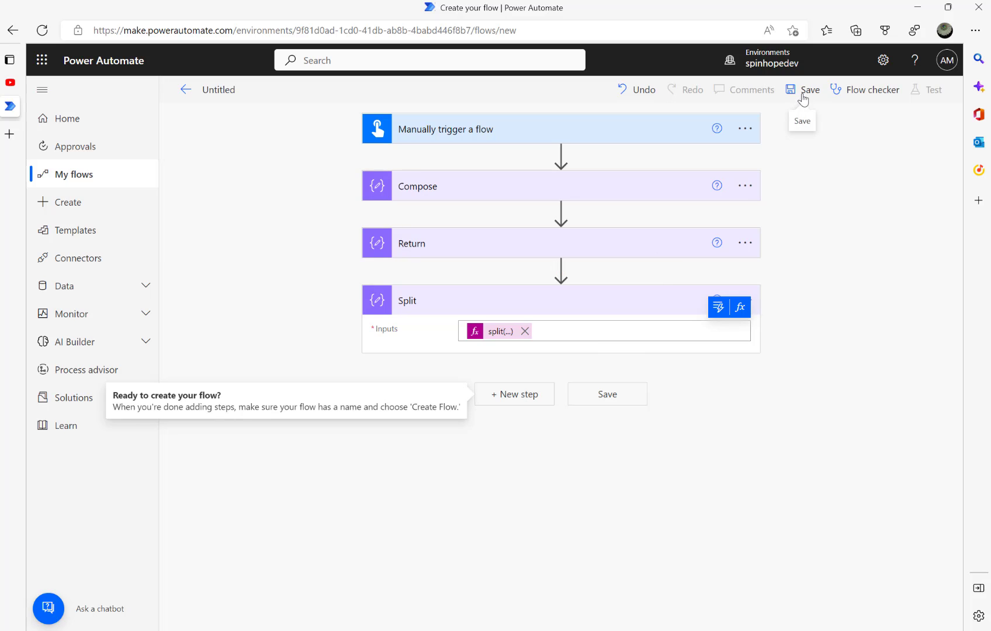
Rename the flow to 'Demo Split unstructured data' and save it
click(221, 85)
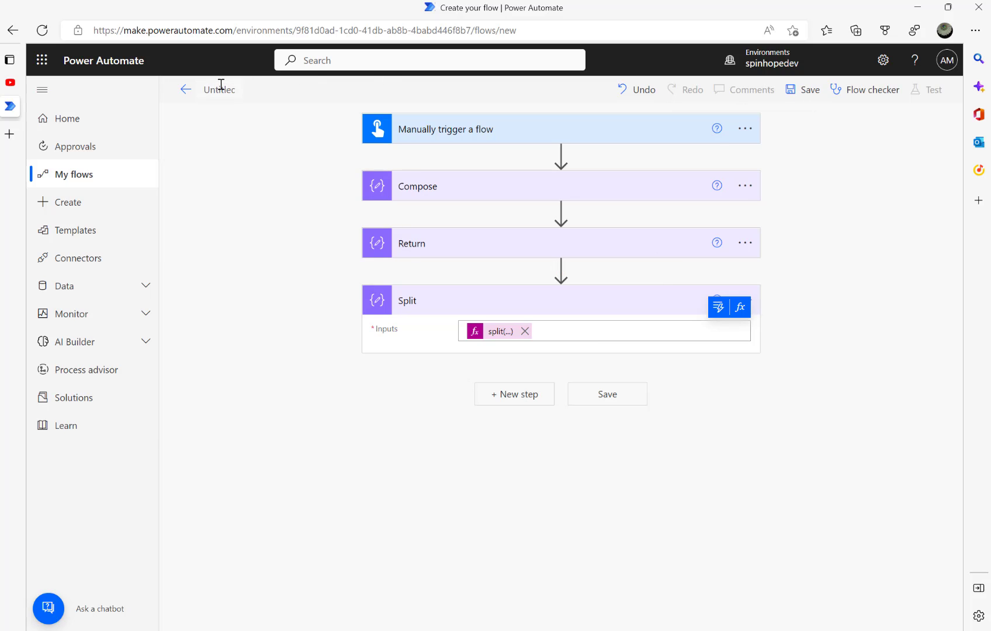
text(Demo Spli)
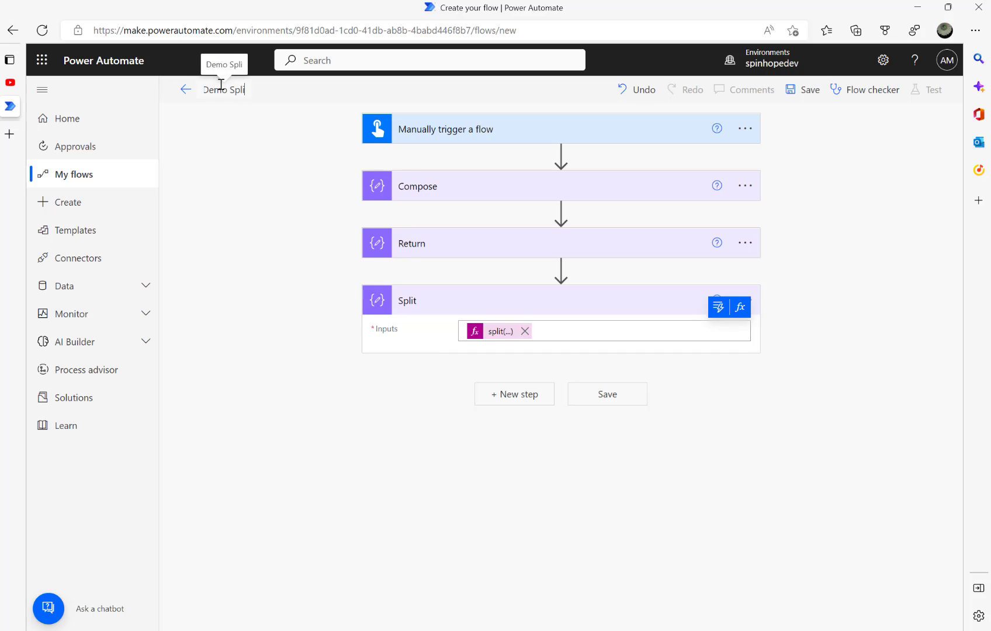
text(t unstru)
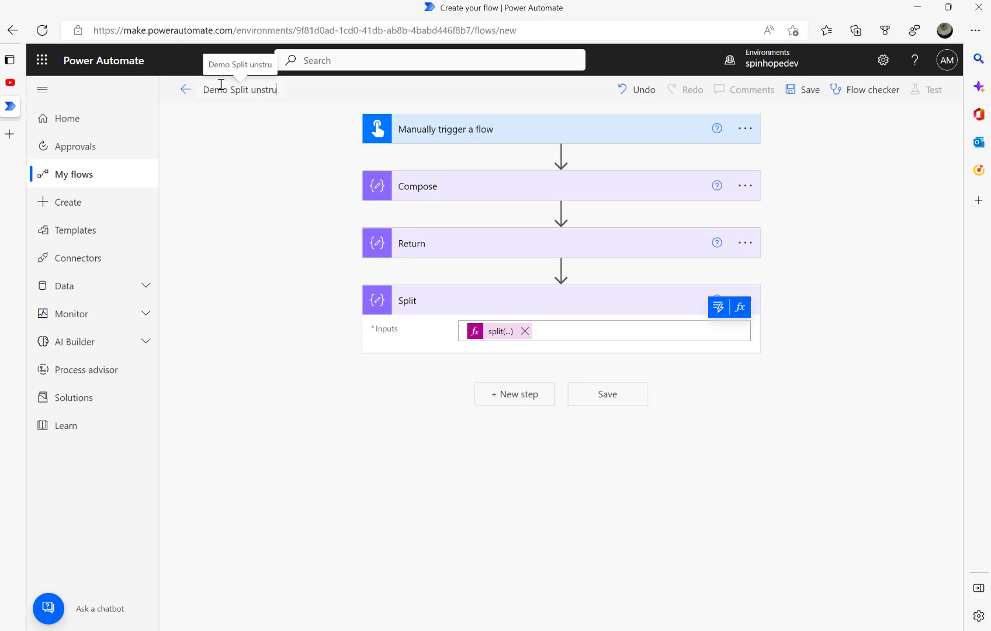
text(ctured data)
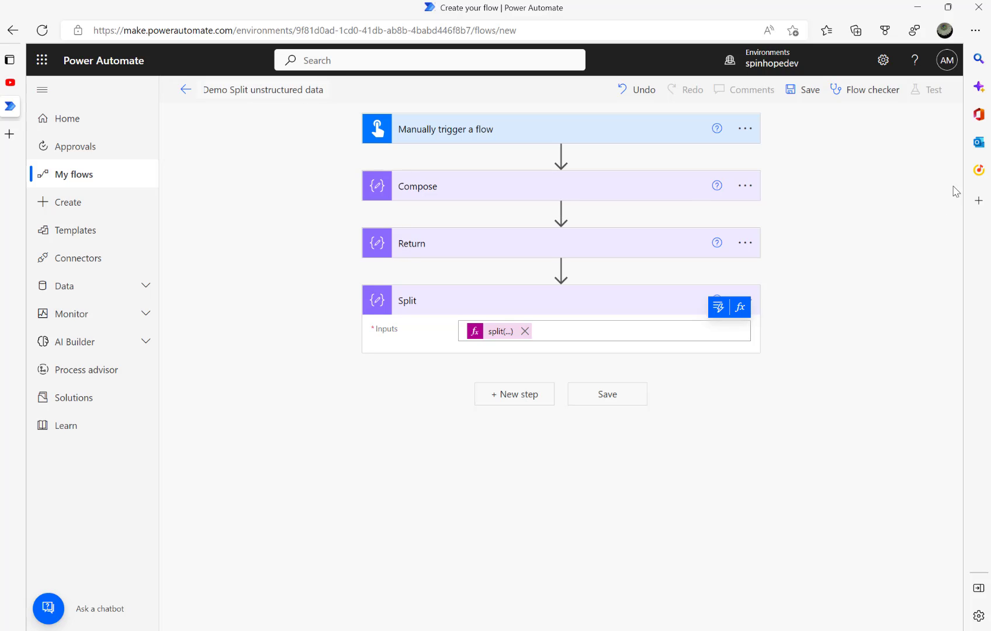
click(805, 93)
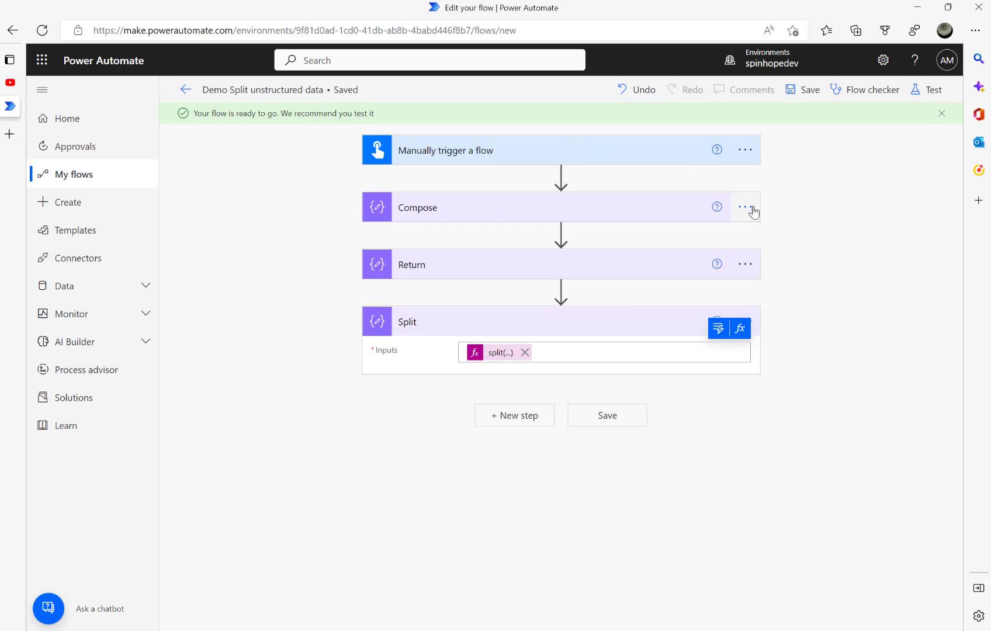
Run a manual test of the flow and view the run results
click(917, 91)
click(781, 133)
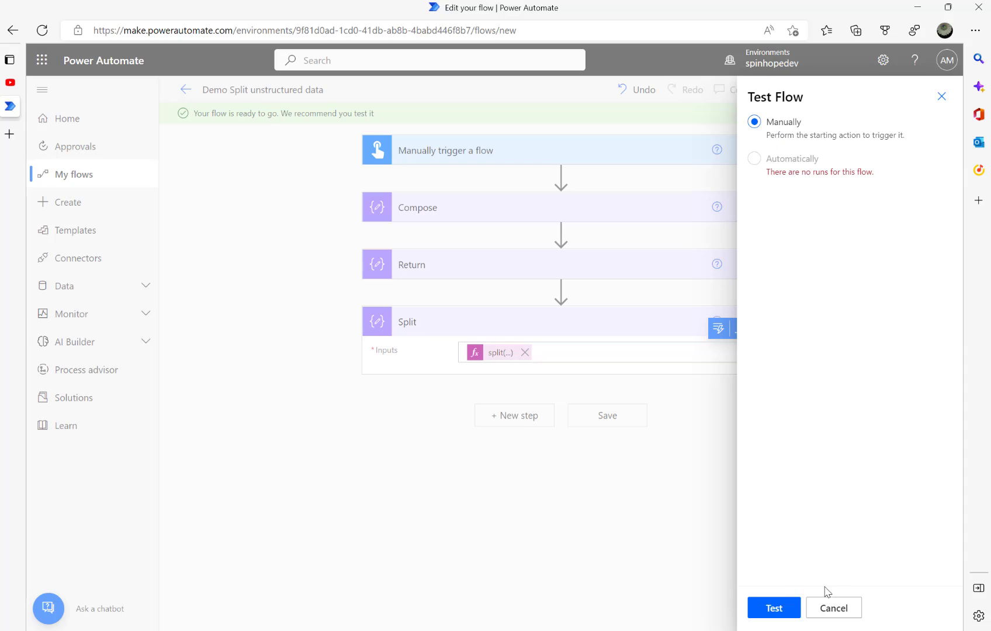
click(775, 609)
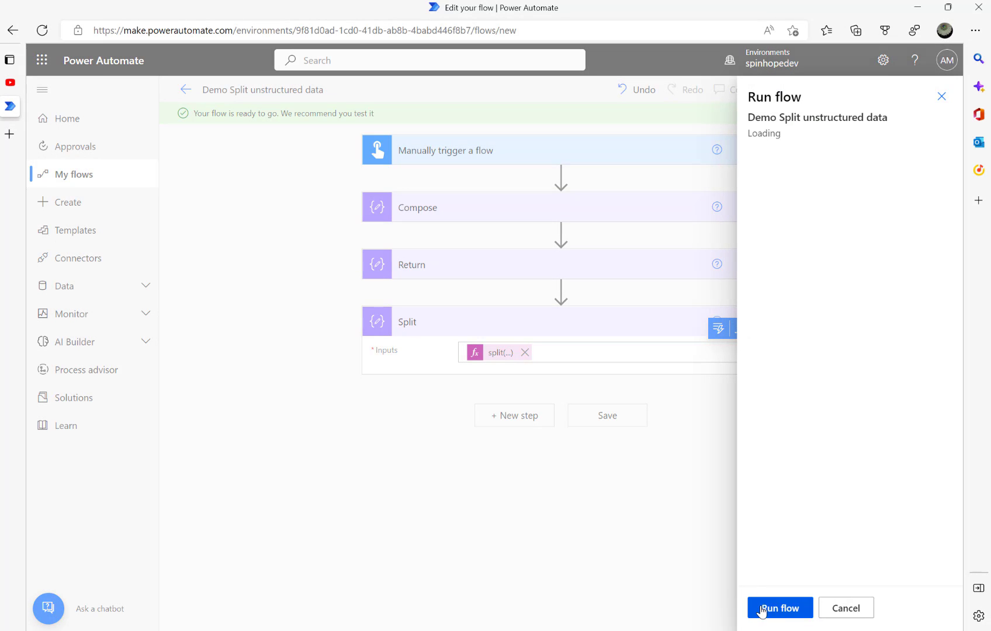
click(767, 610)
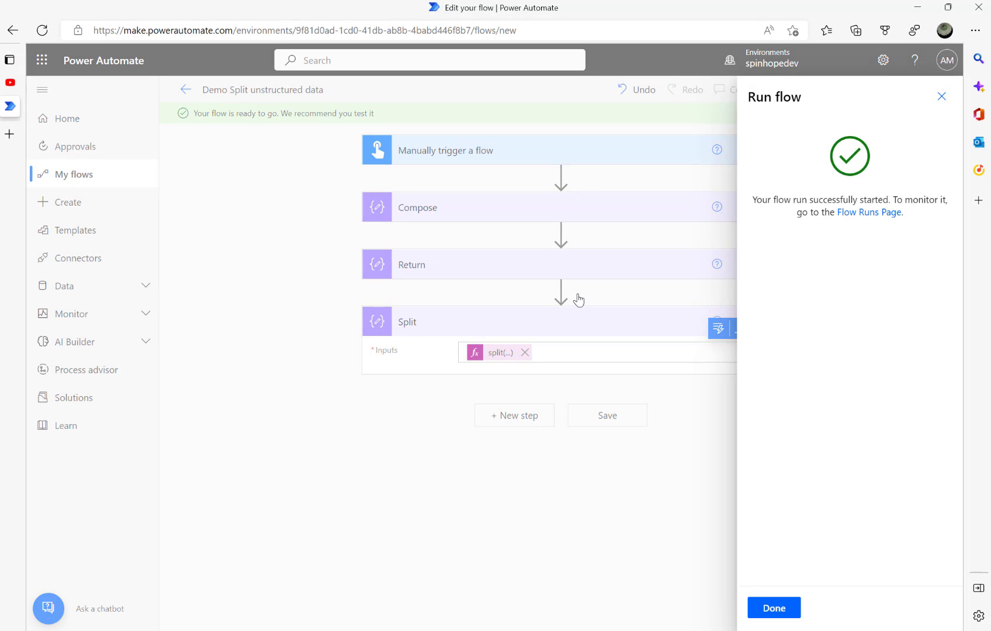
click(773, 616)
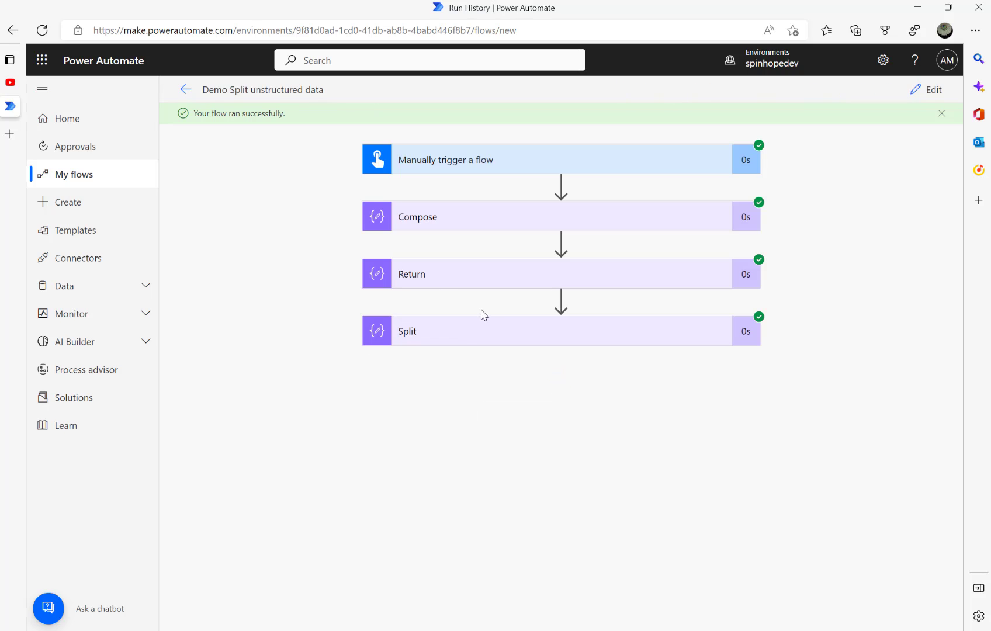
Inspect Split's run output array of name, Age:30 and Company:ABC Corp, then return to editing
click(477, 345)
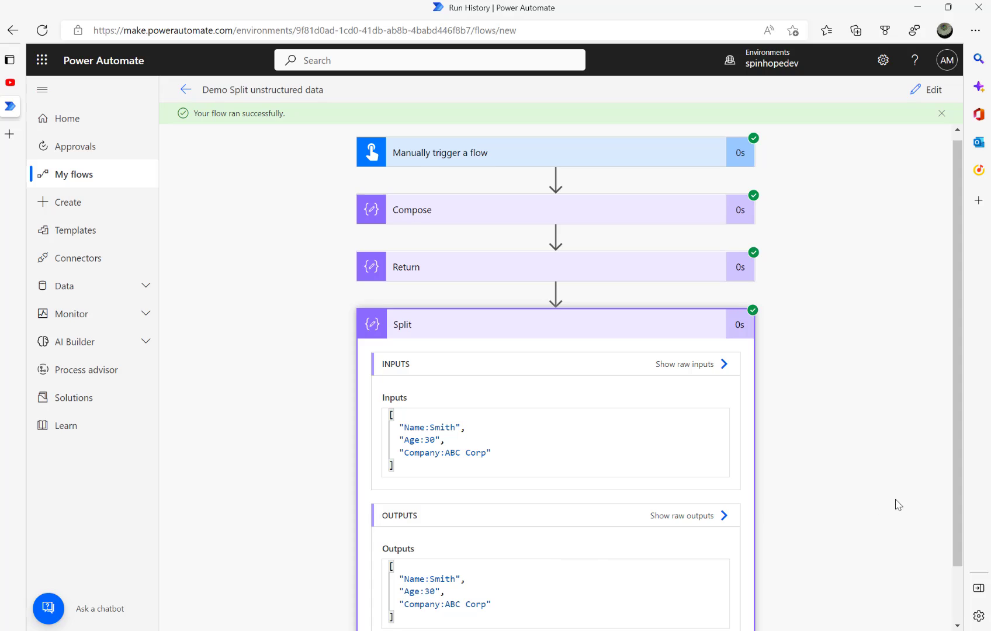
scroll(578, 492, down, 1)
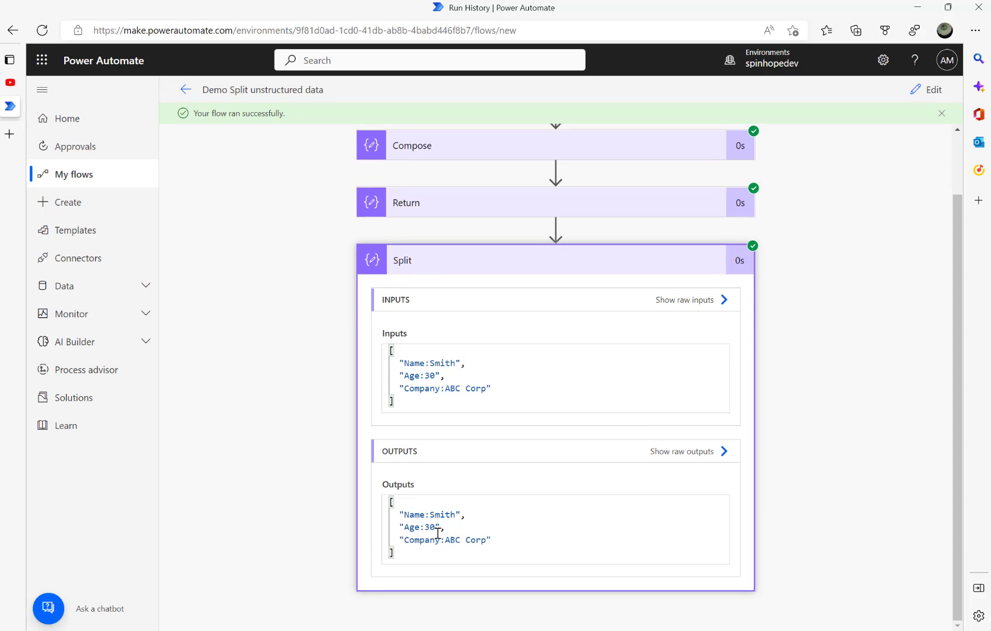
drag(397, 516, 466, 514)
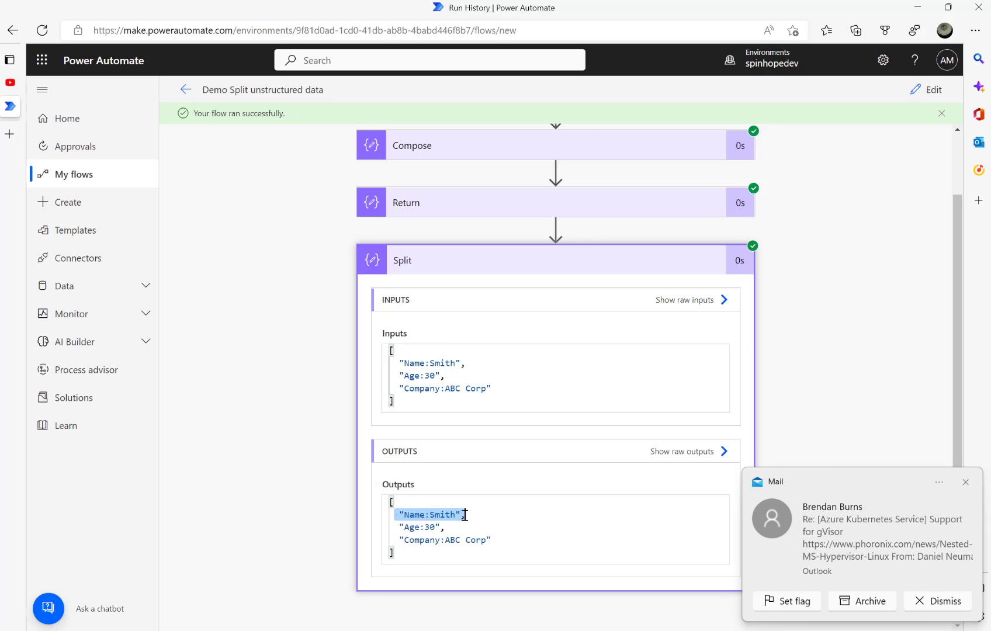
click(934, 604)
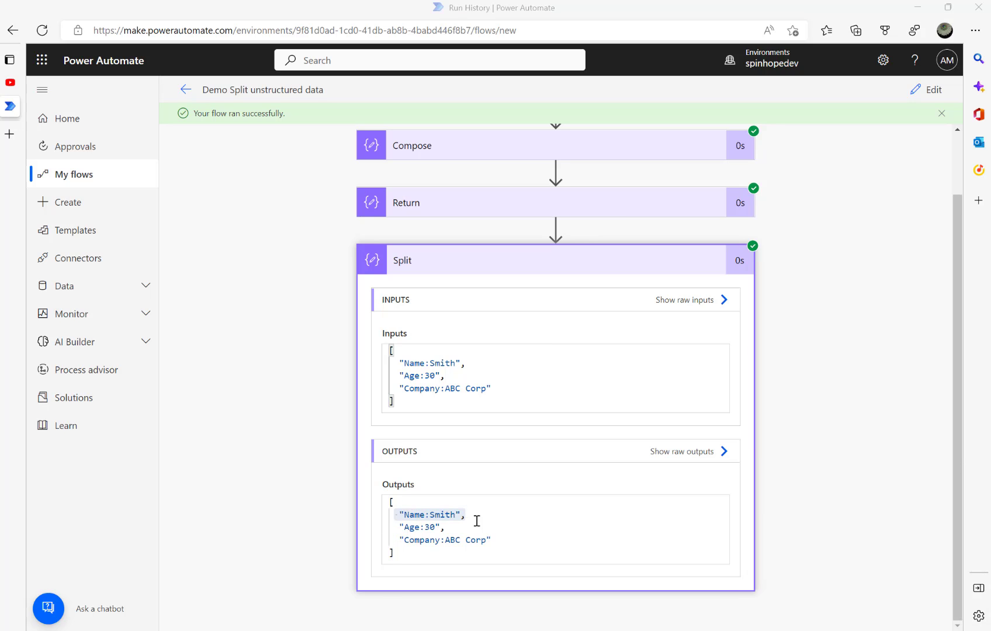
key(ctrl+a)
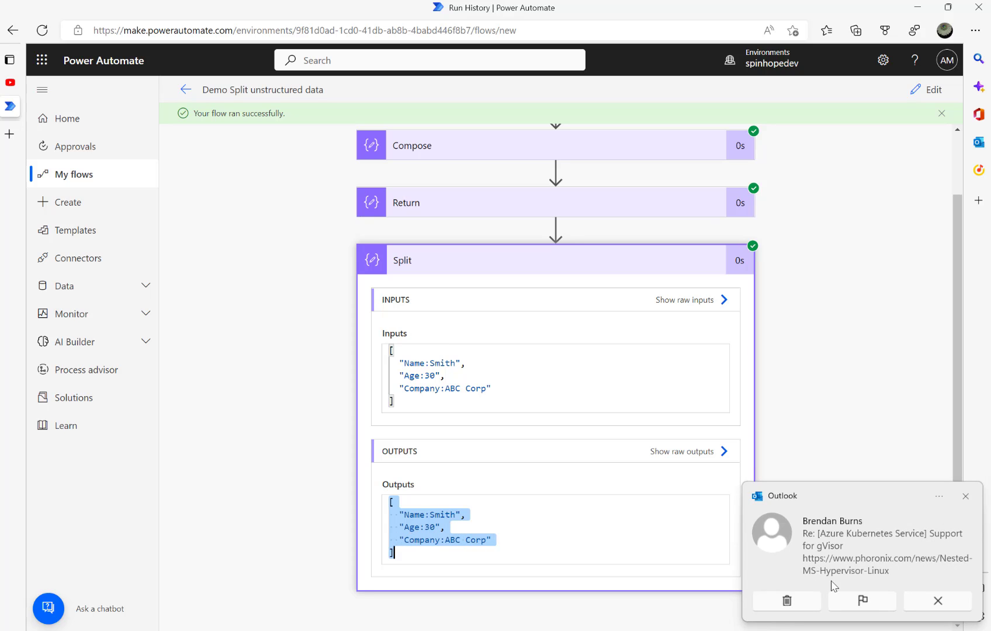
click(937, 604)
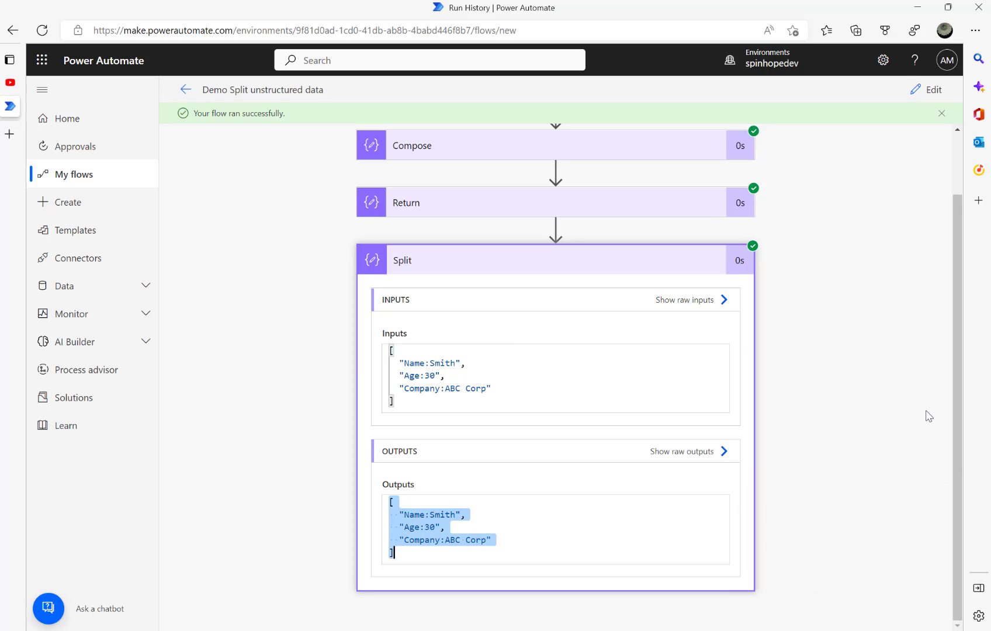
click(918, 90)
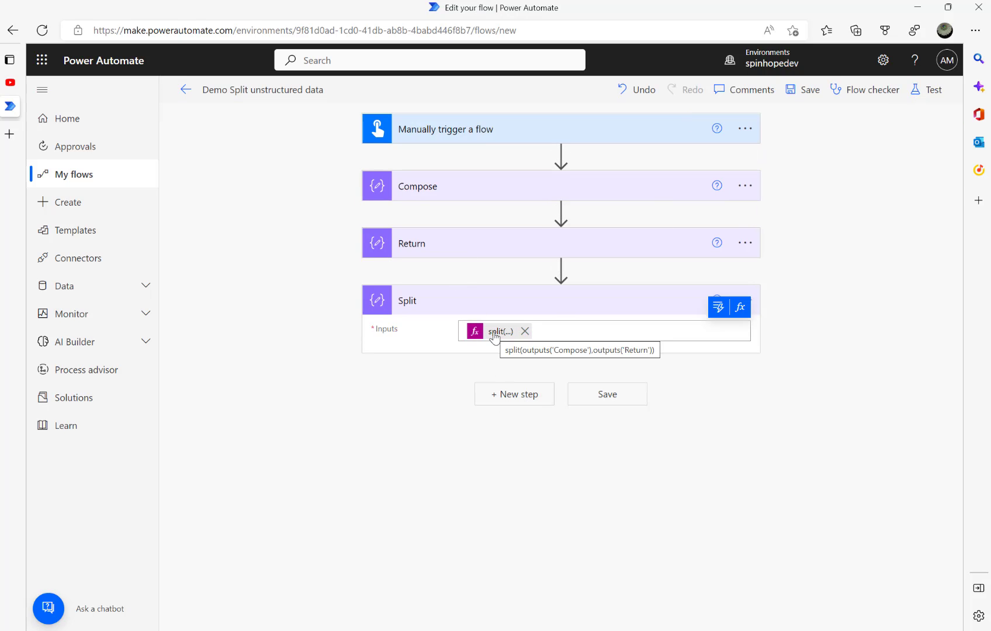
Add an Apply to each loop after Split that iterates over Split's Outputs
click(500, 396)
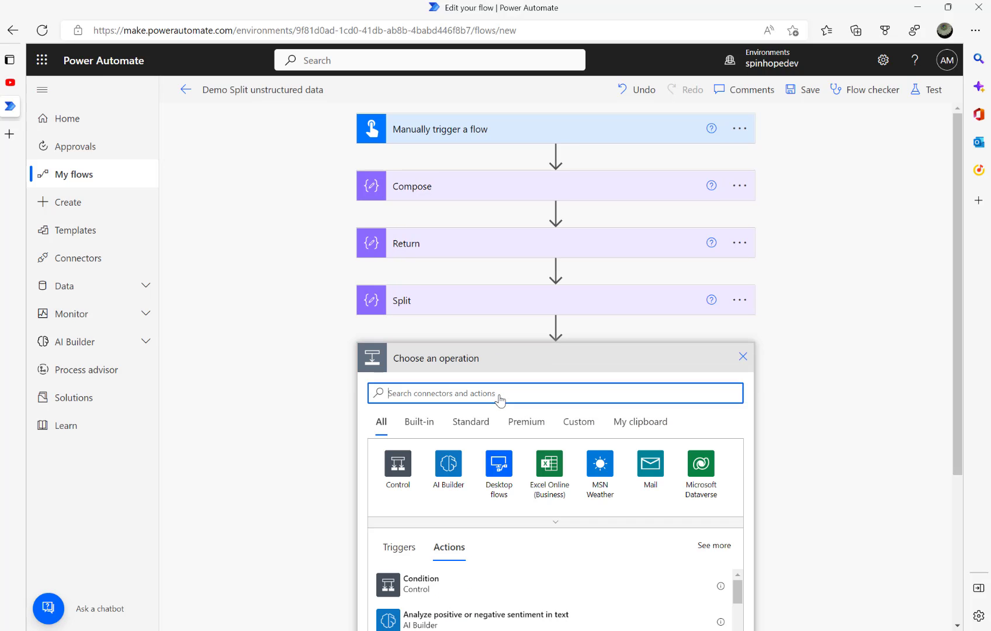
click(399, 477)
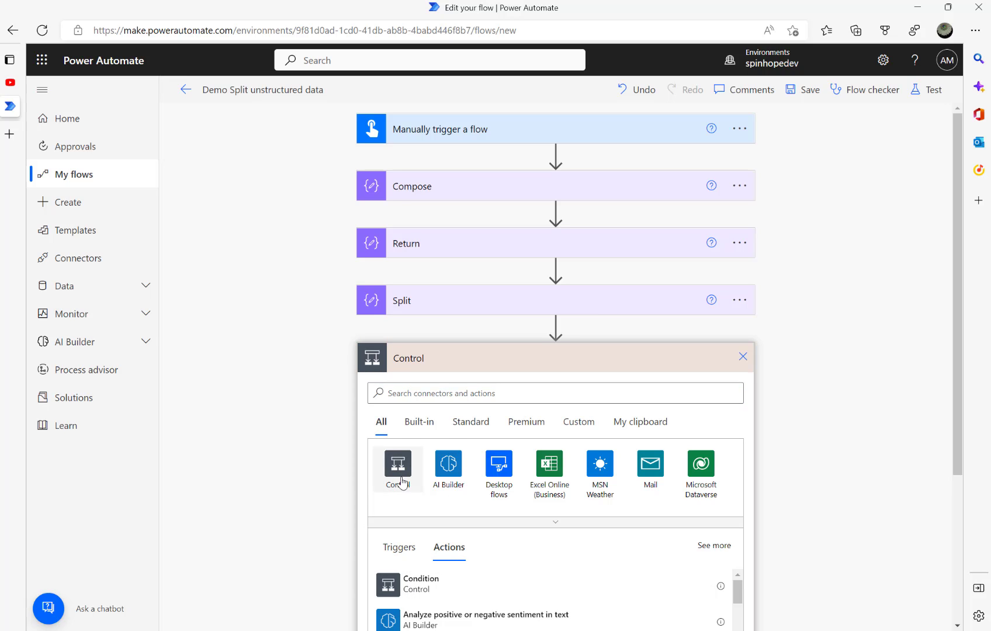
click(436, 504)
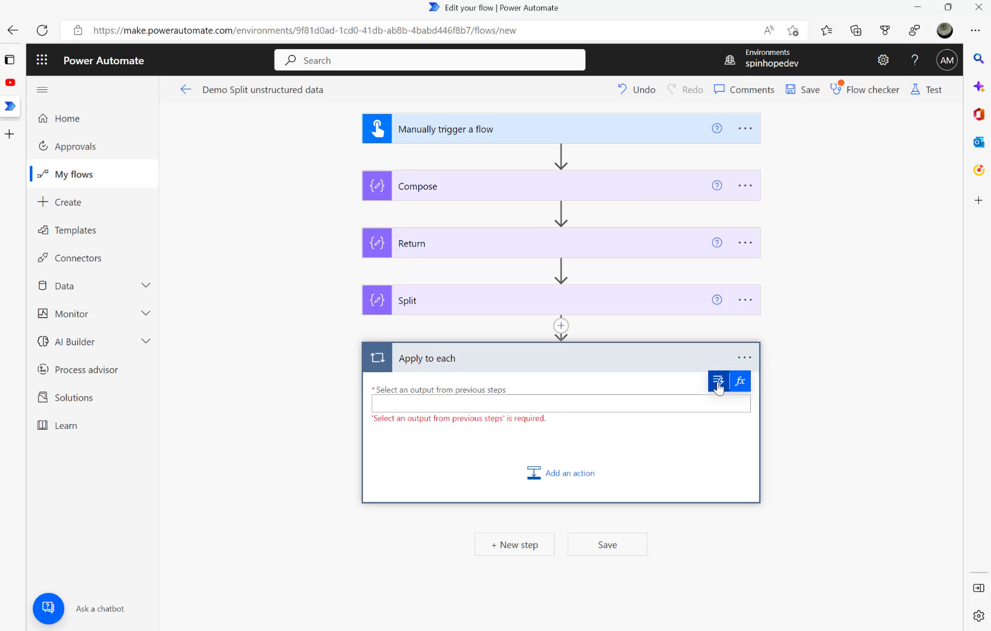
click(715, 381)
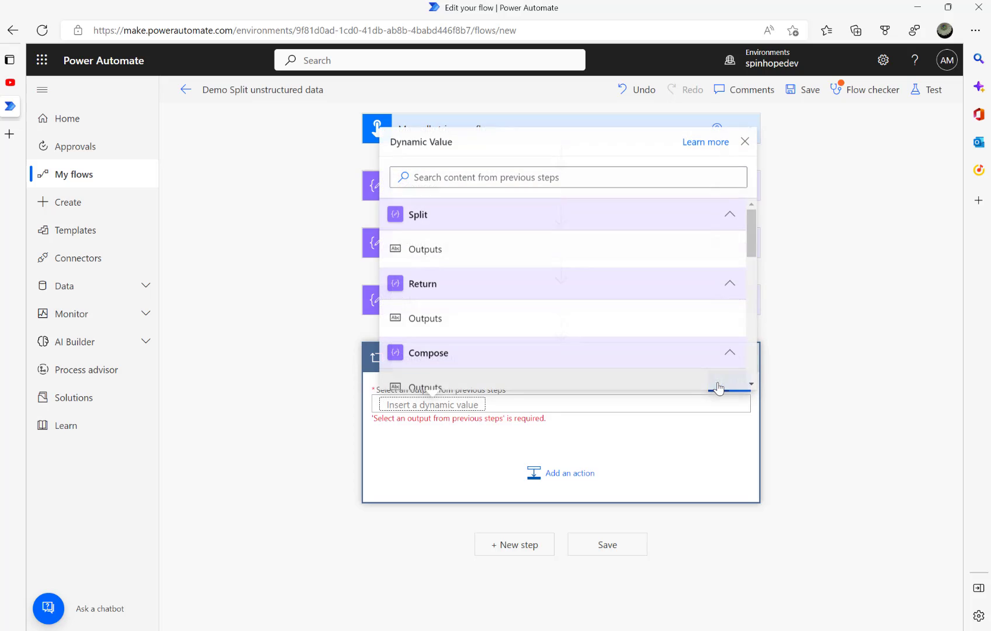
click(415, 256)
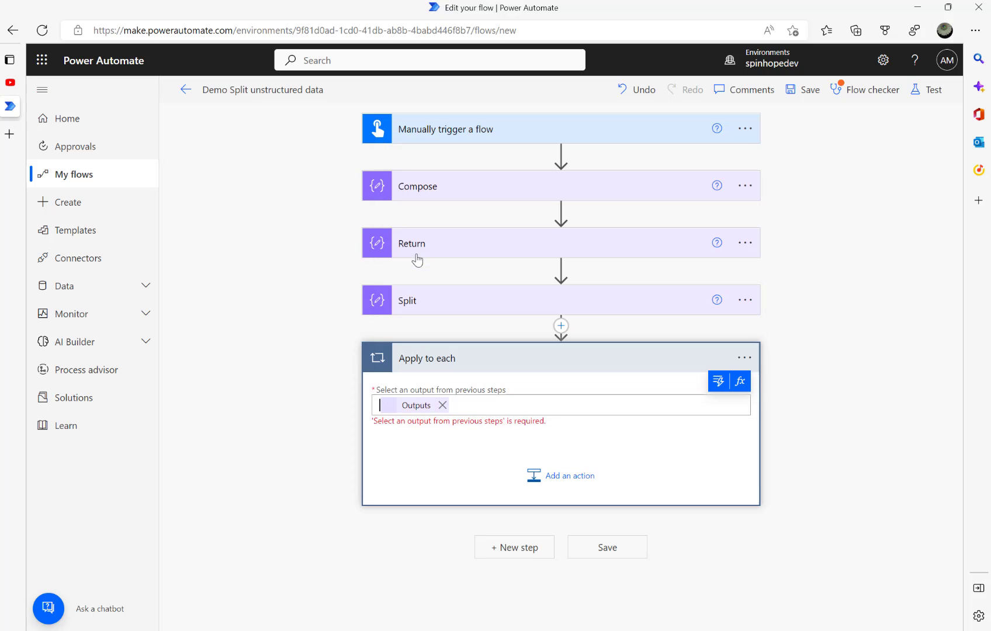
click(579, 466)
Add a Compose action inside the loop and rename it Each Item
text(compose)
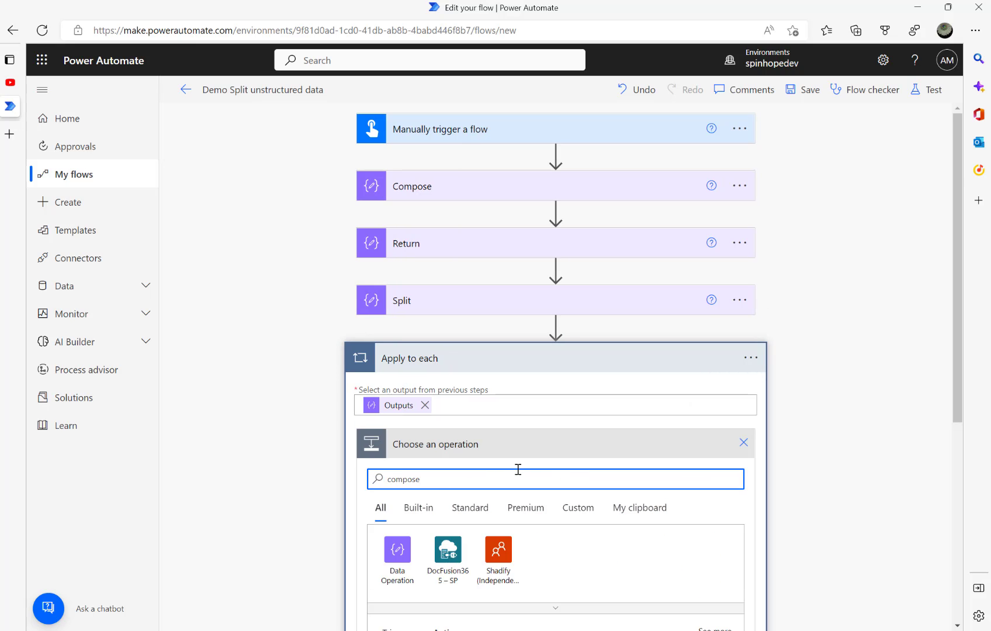
scroll(518, 470, down, 3)
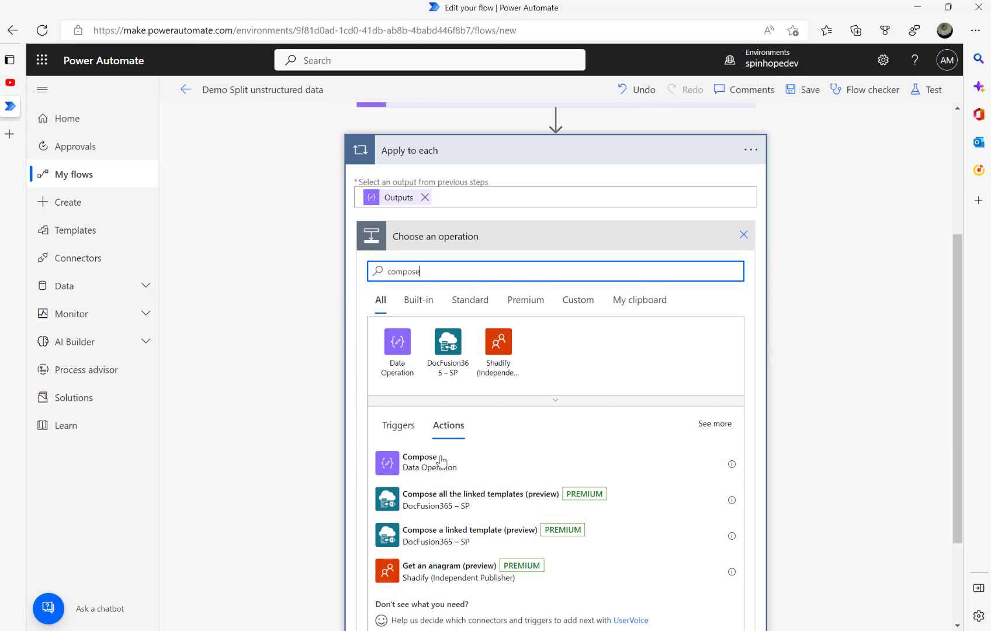
click(435, 462)
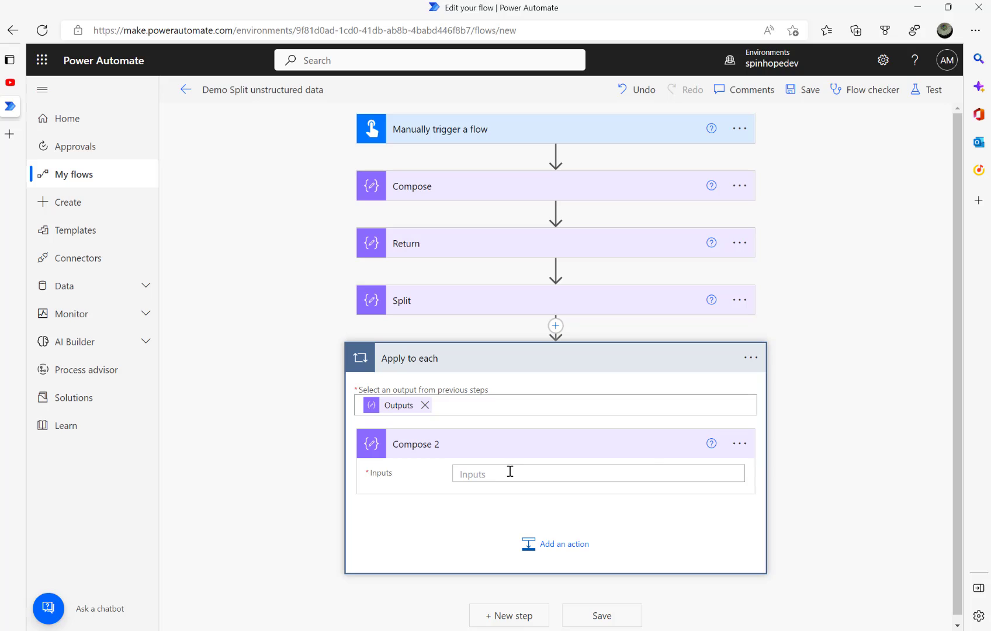
click(739, 446)
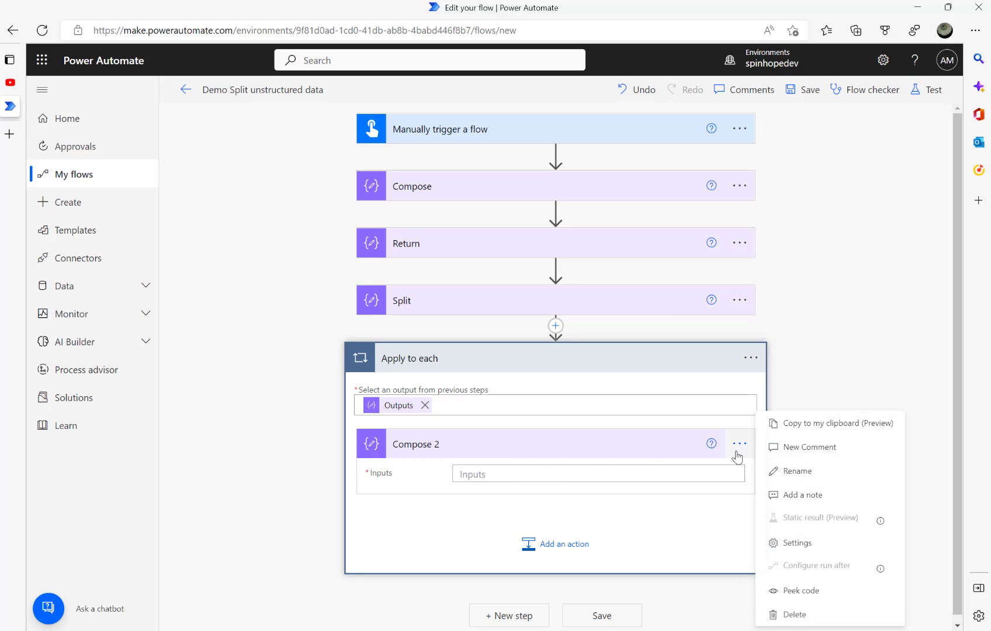
click(801, 471)
text(Each Item)
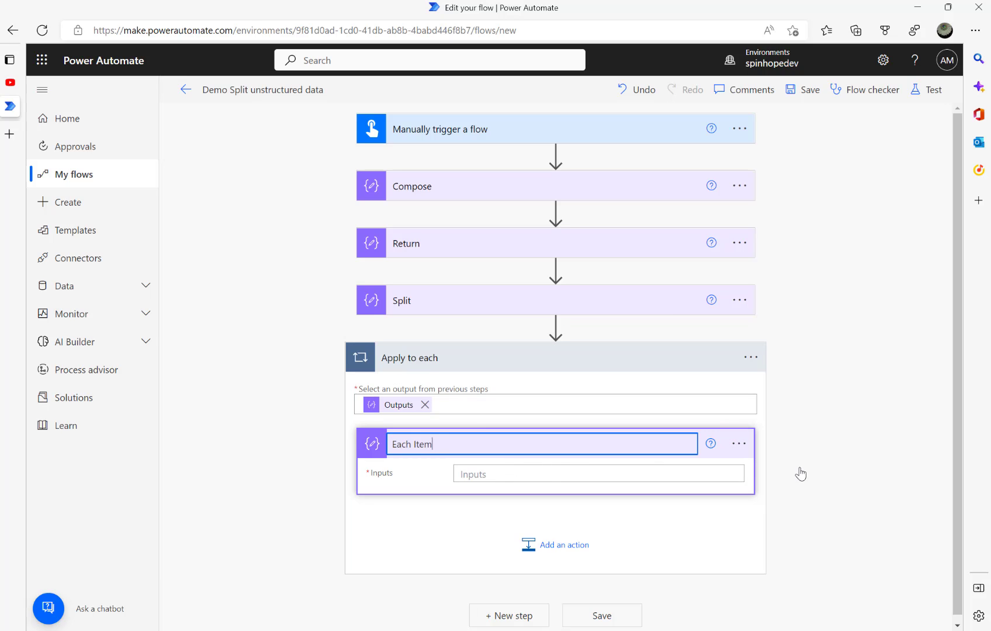
click(472, 476)
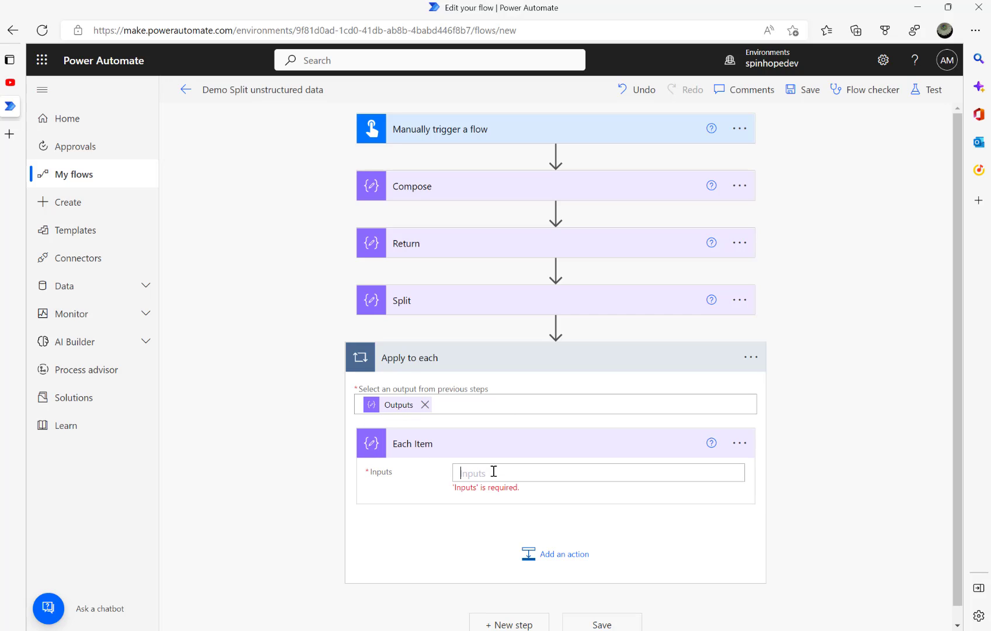
Set the Each Item inputs to the expression item()
click(634, 469)
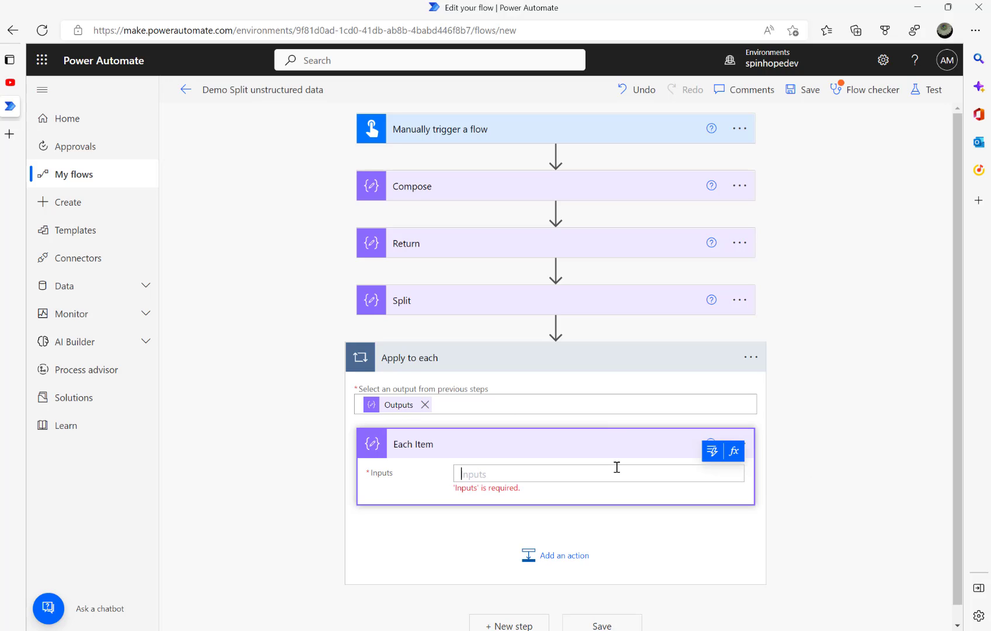
click(732, 457)
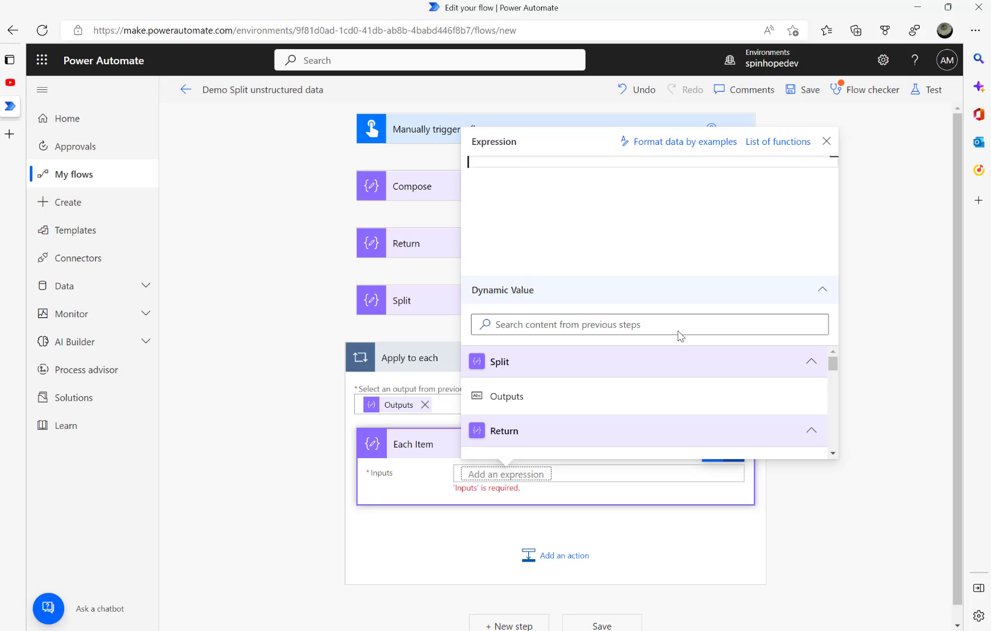
text(item())
key(Return)
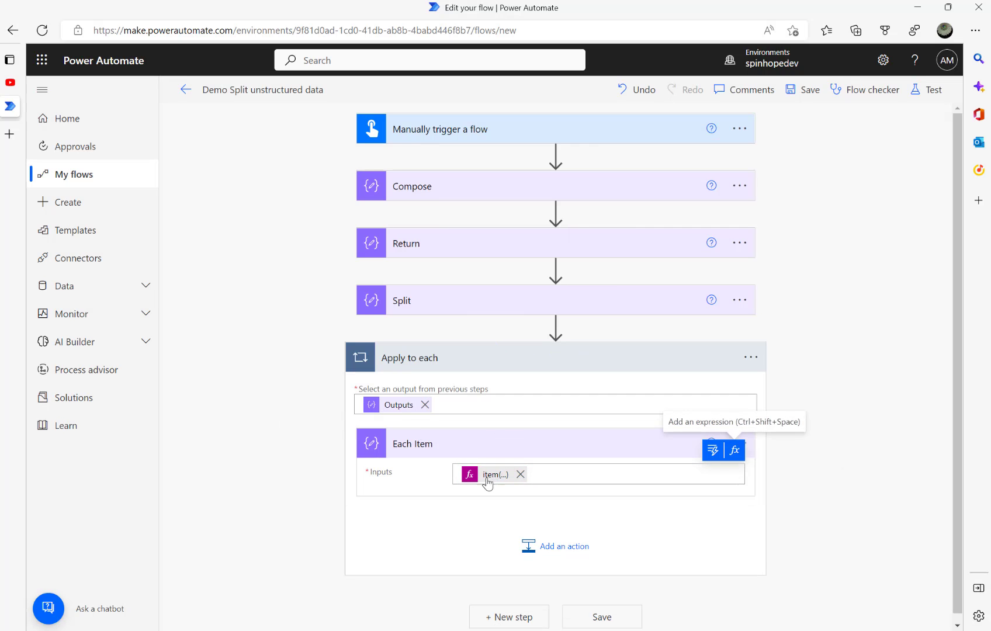
click(915, 91)
Test the flow and page through Each Item's three iterations: name, Age:30, Company:ABC Corp
click(766, 609)
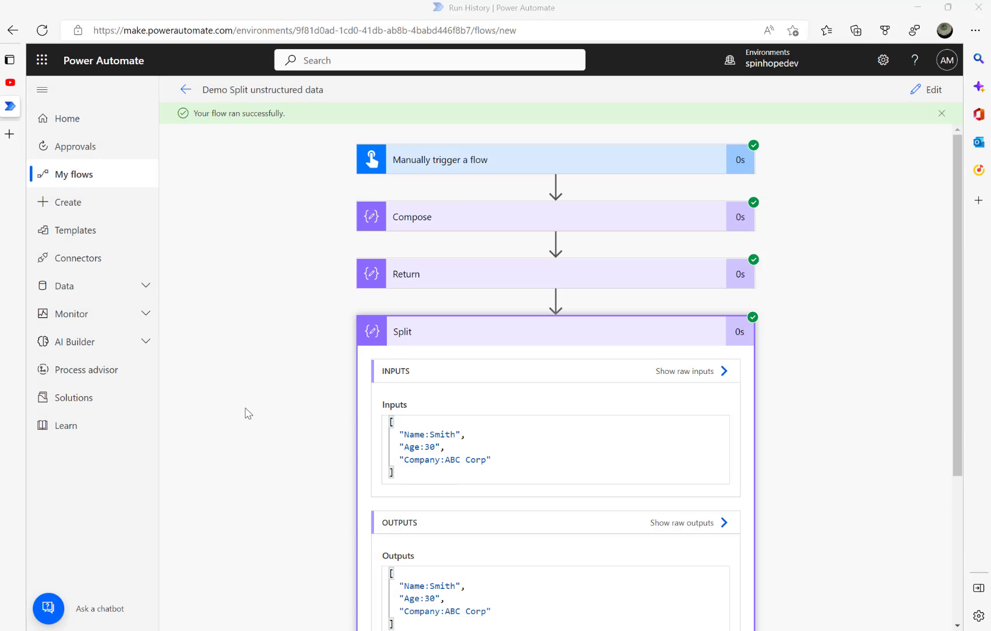
scroll(349, 305, down, 2)
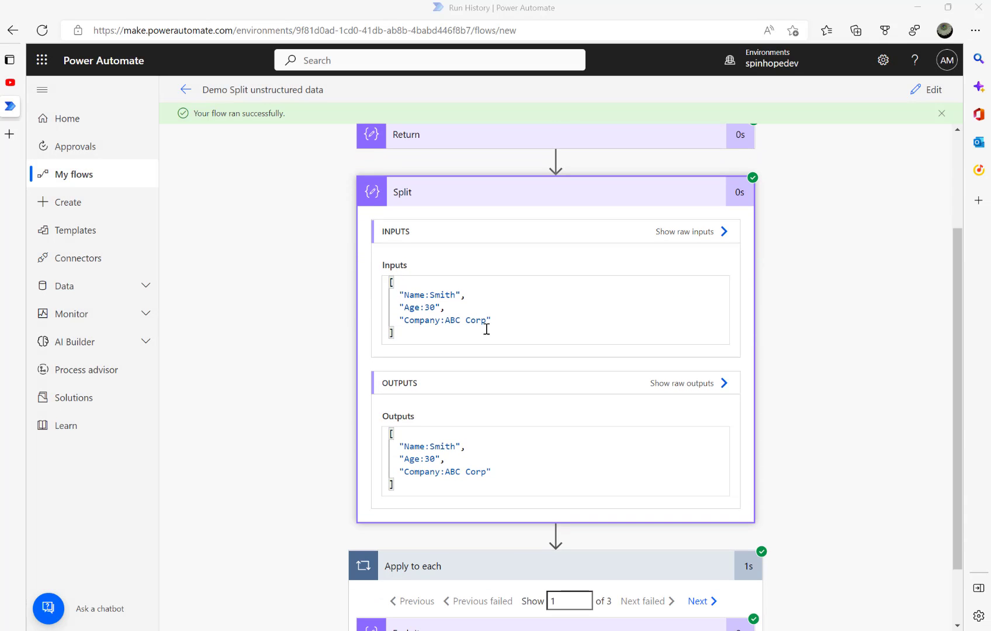
scroll(175, 375, down, 1)
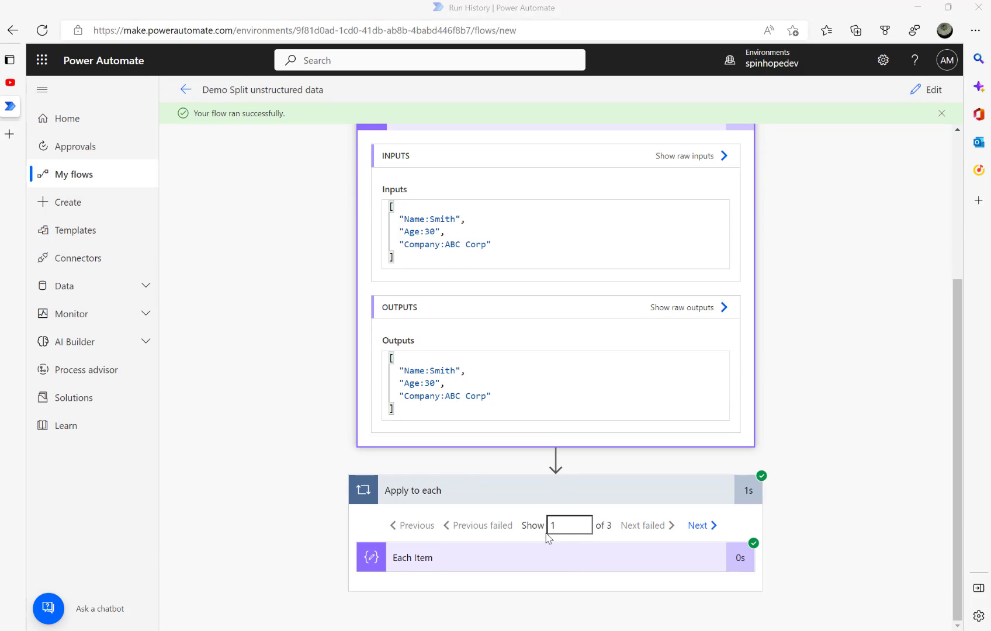
click(526, 563)
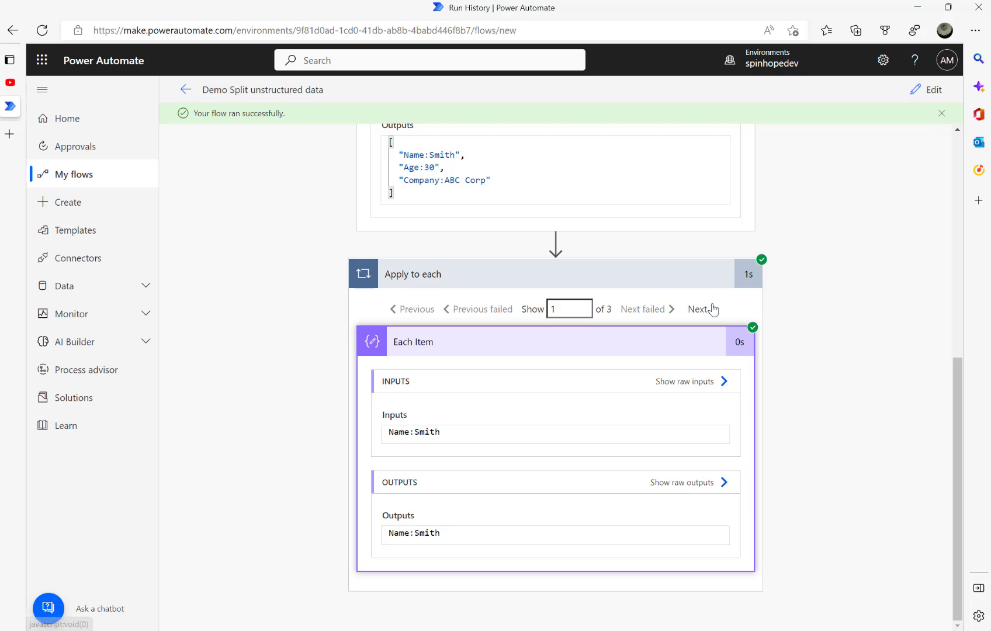
click(714, 309)
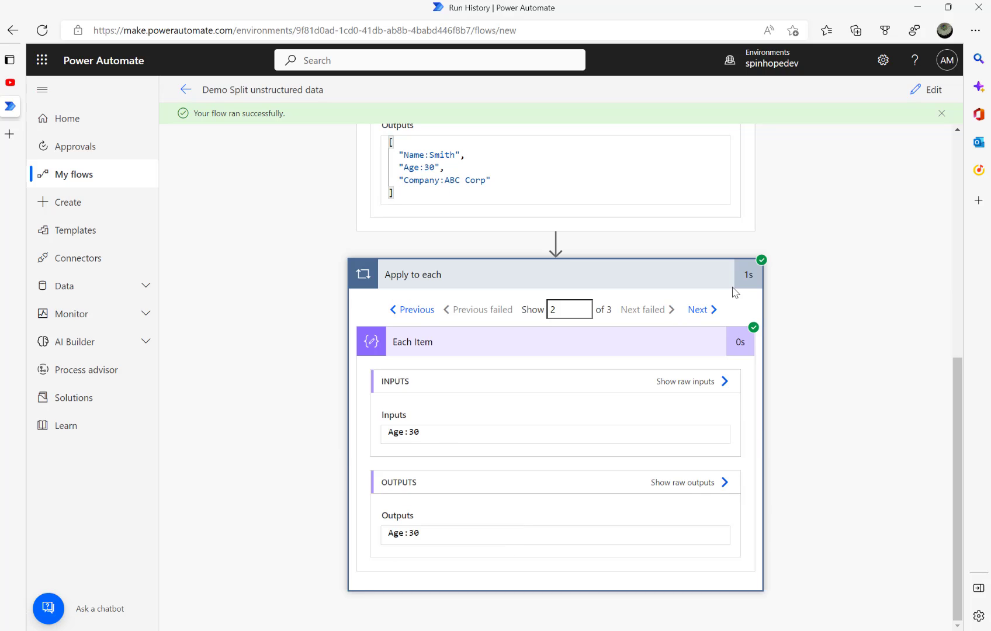
click(700, 310)
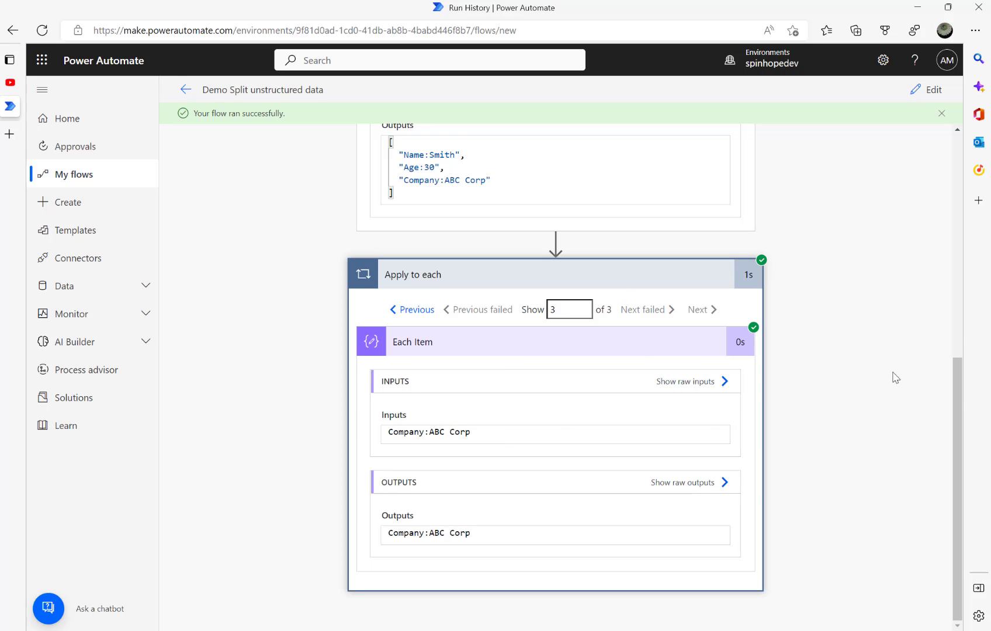
scroll(912, 192, up, 10)
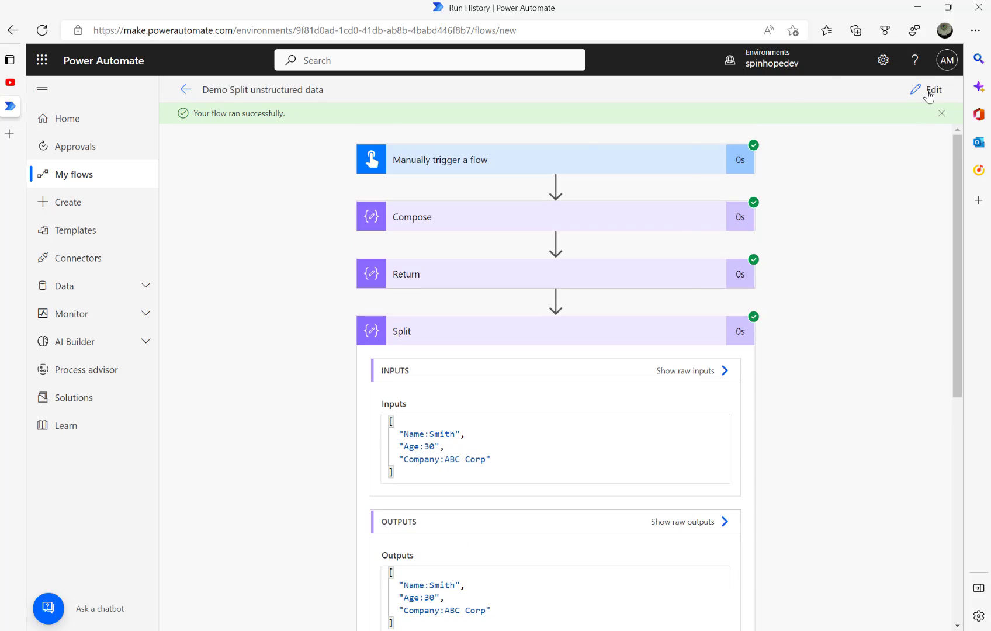
Insert an Initialize variable action directly after the manual trigger
click(929, 90)
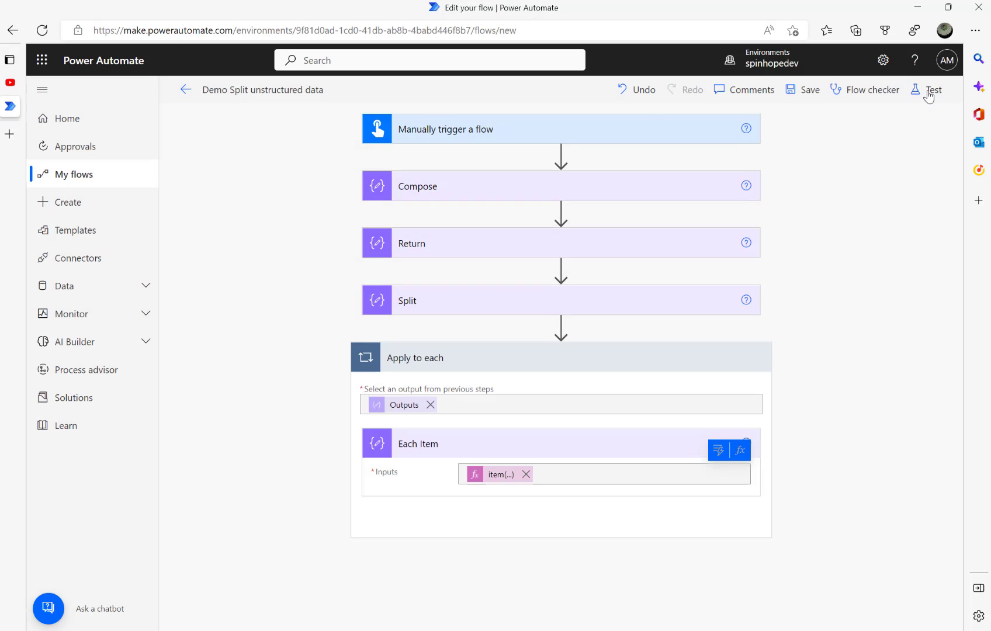
click(556, 154)
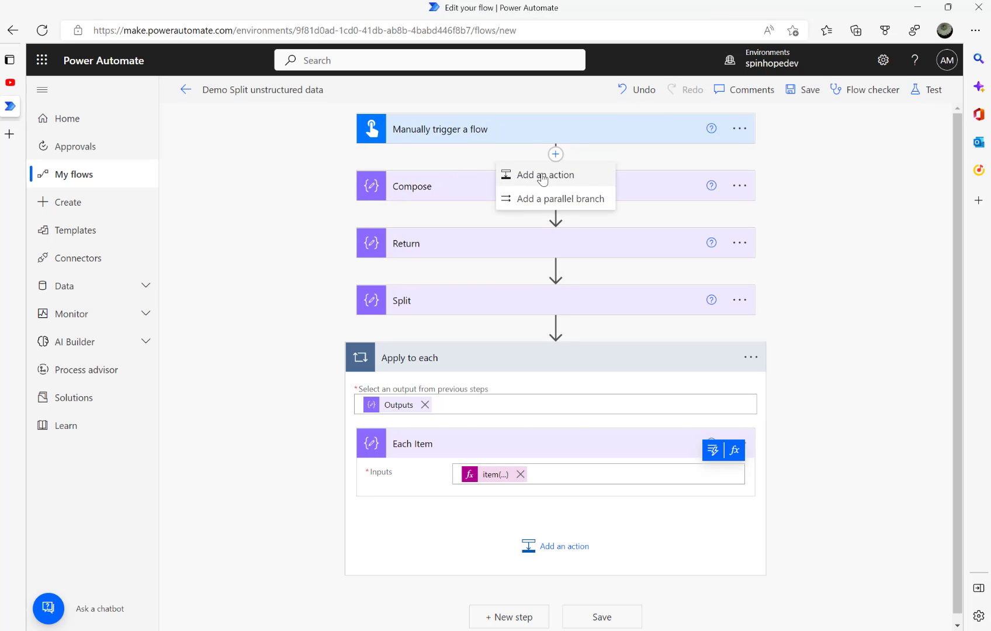
click(543, 179)
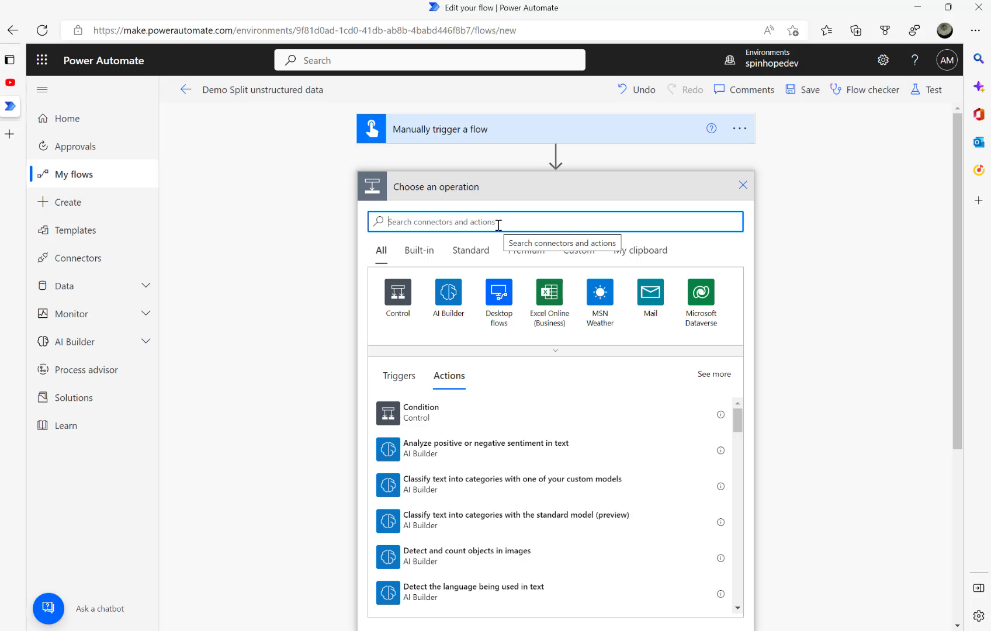
text(ini)
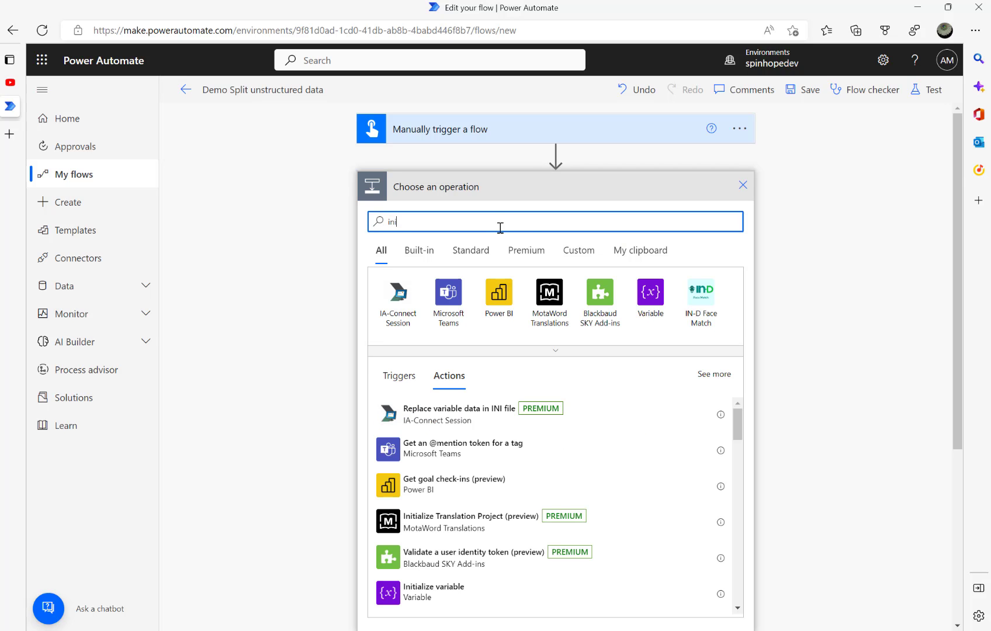
click(651, 292)
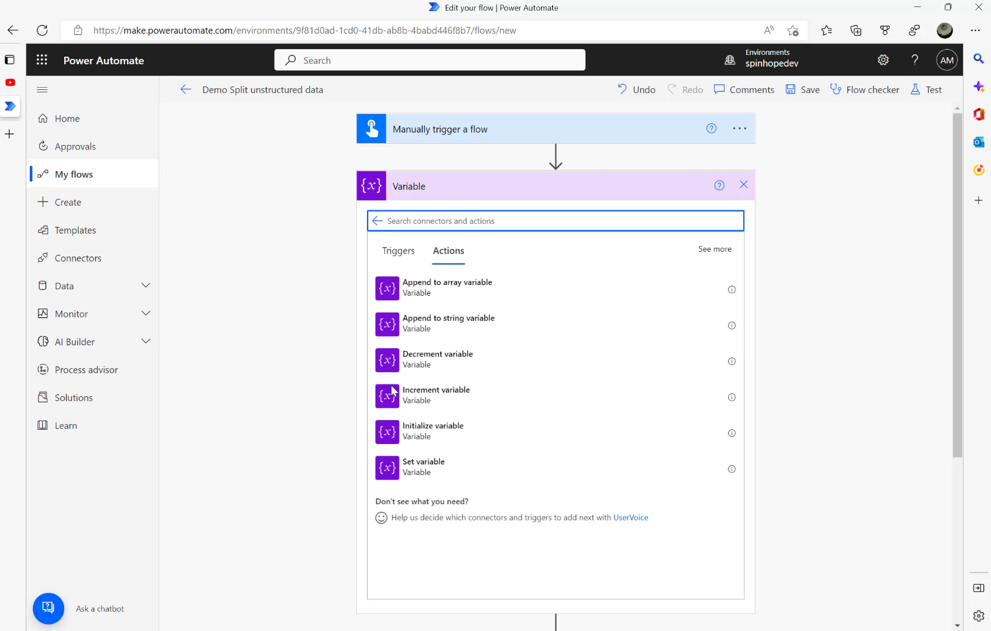
click(425, 433)
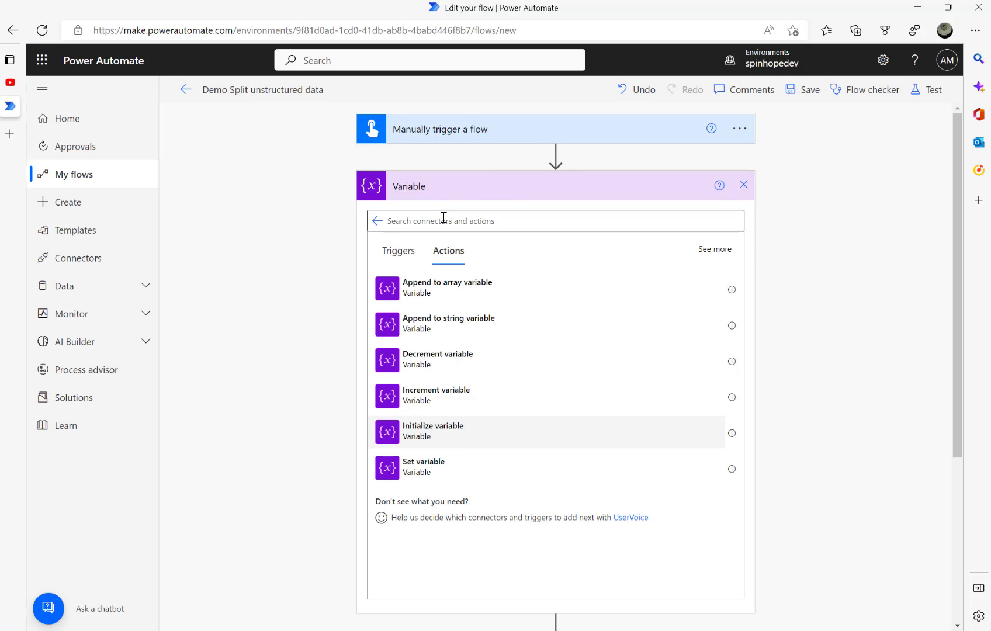
Name the variable Name with type String
click(538, 219)
text(Name)
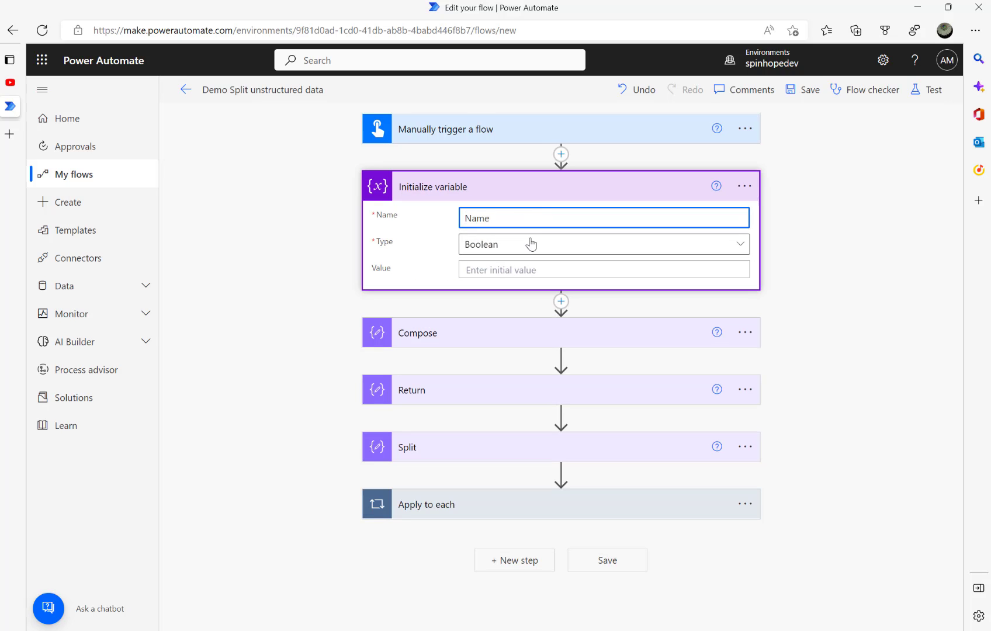
click(531, 244)
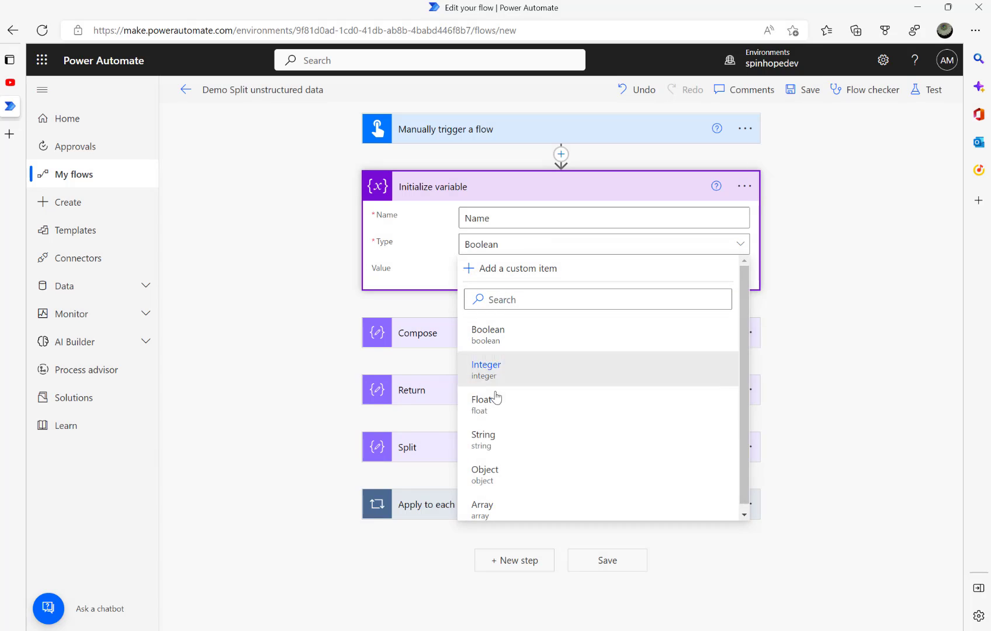
click(508, 450)
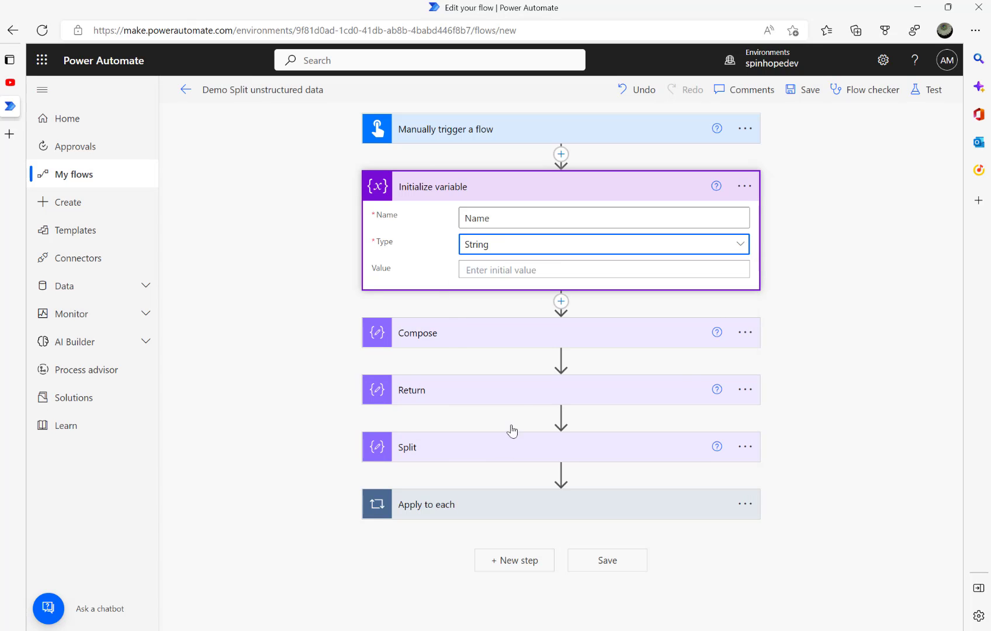
click(562, 302)
click(552, 322)
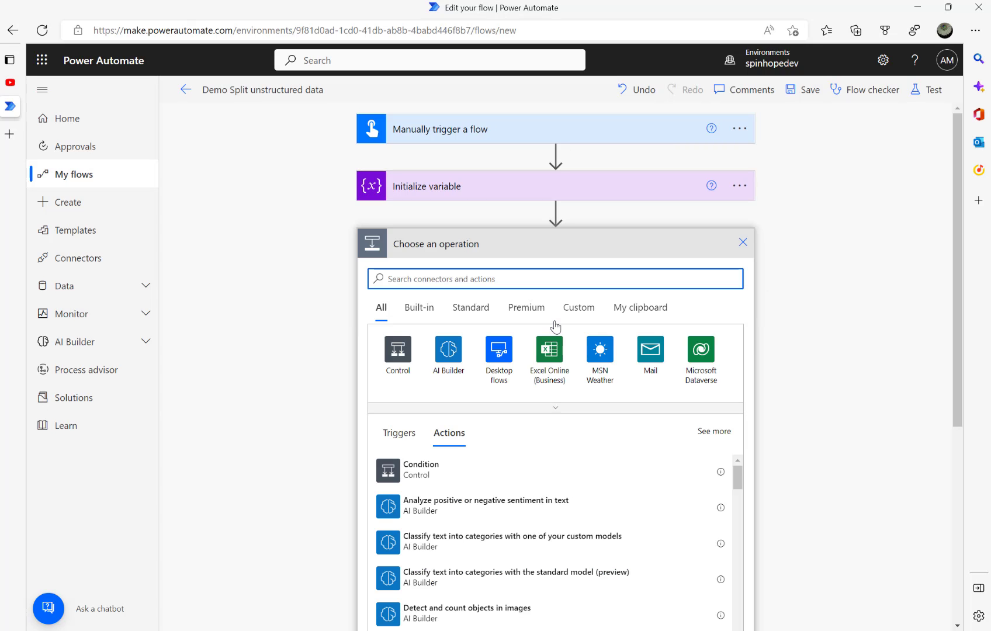
Add a second Initialize variable step named Age, of type String, below Name
text(init)
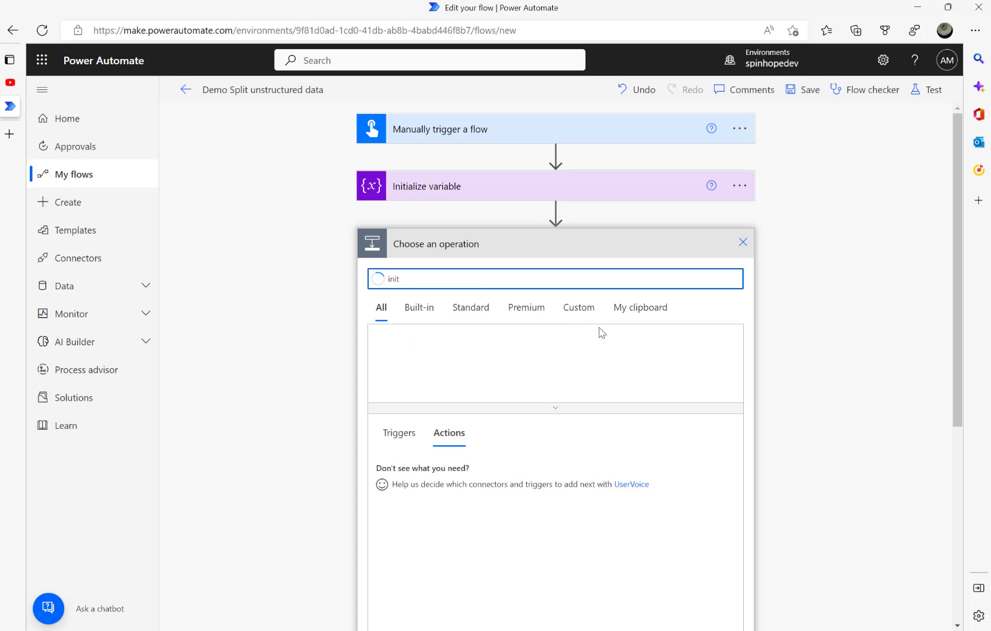
click(498, 356)
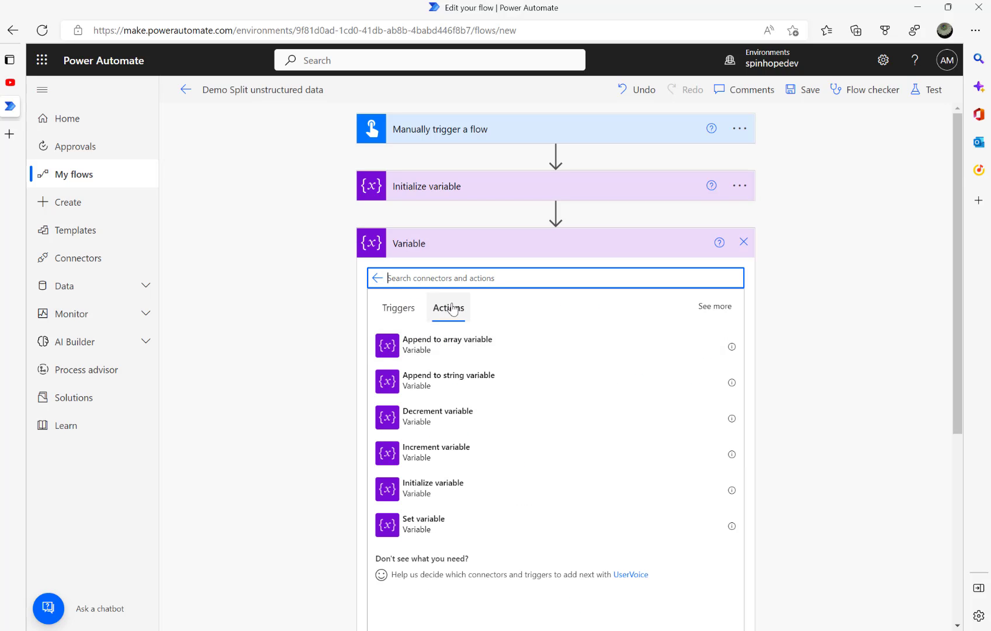
click(433, 491)
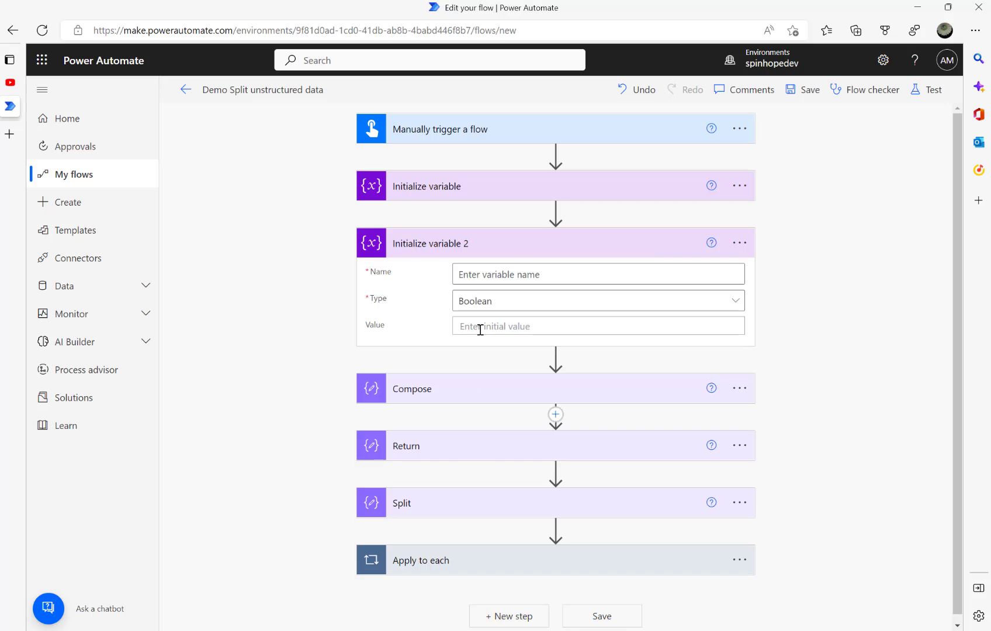
click(496, 275)
text(Ag)
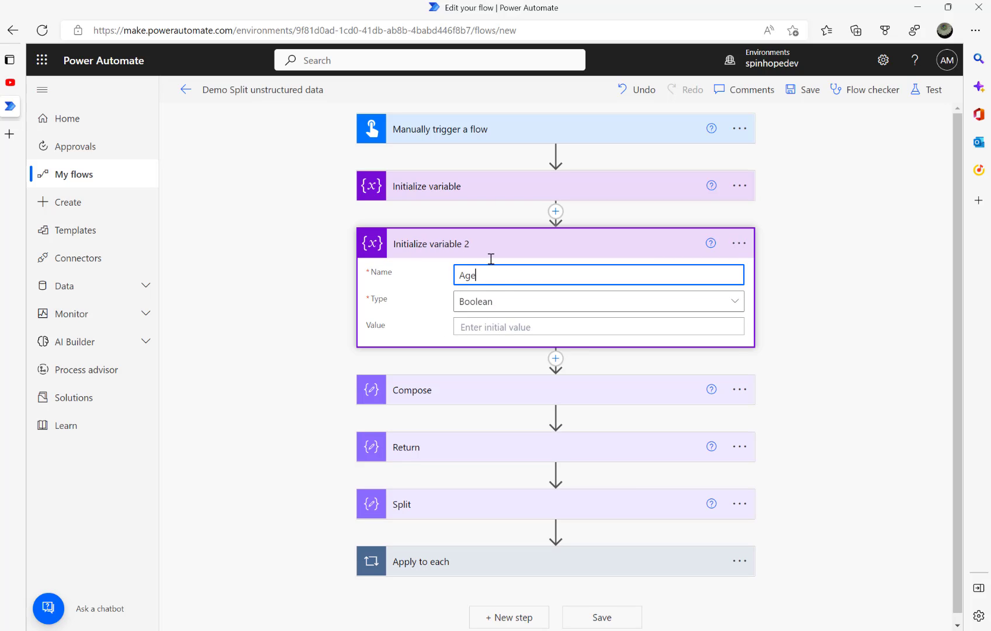
text(e)
click(498, 303)
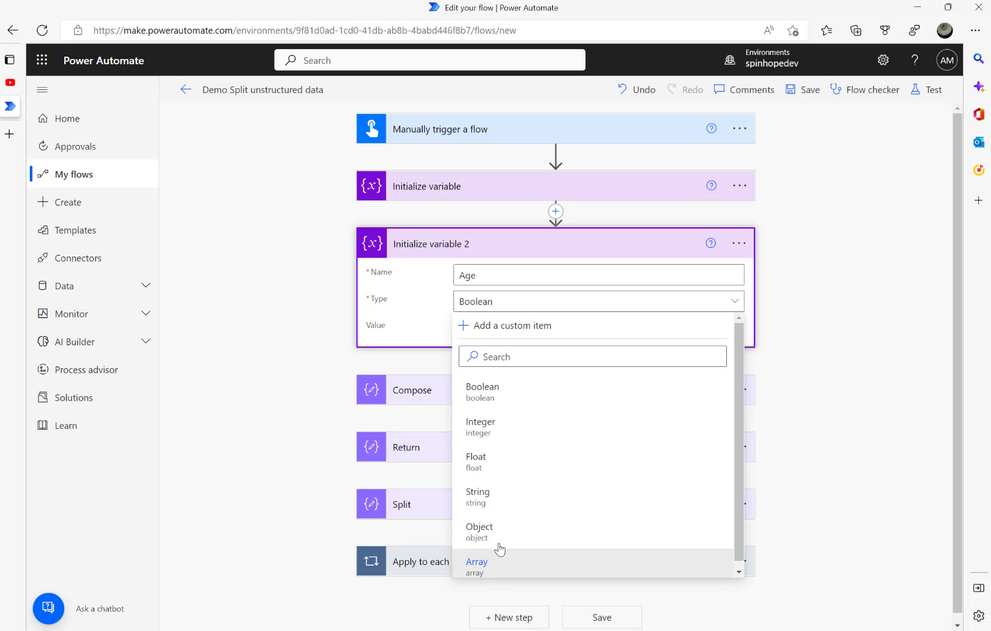
click(502, 504)
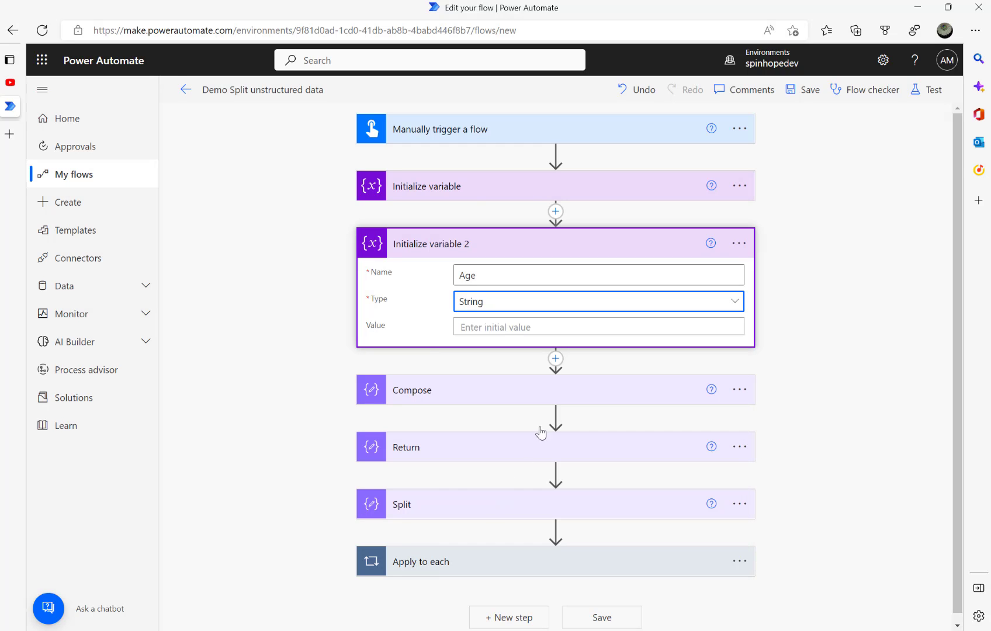
Insert a new action below Age and search 'v' to list the Variable actions
click(555, 358)
click(554, 379)
text(vari)
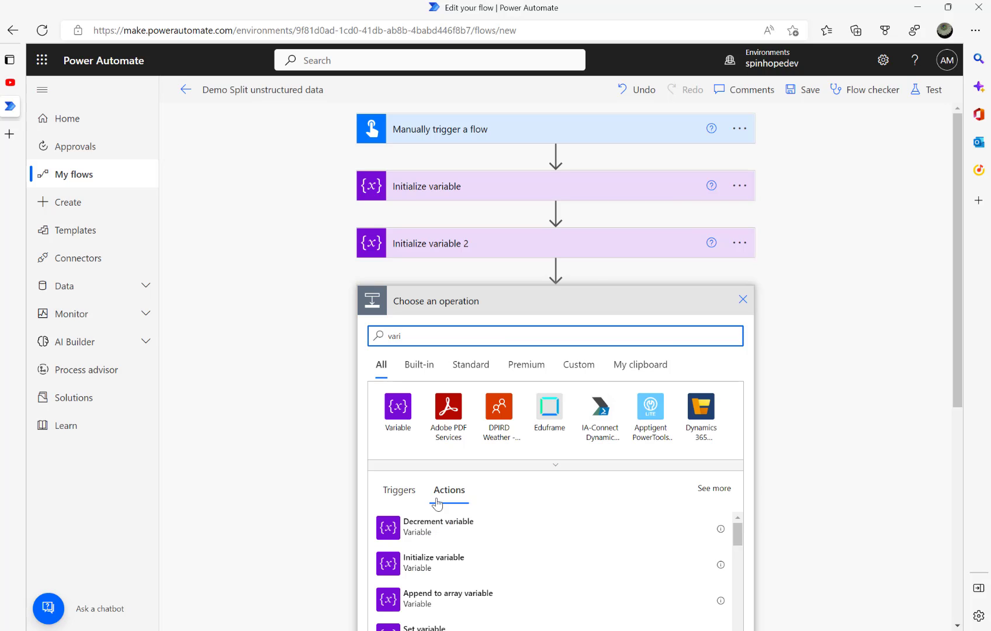
click(398, 412)
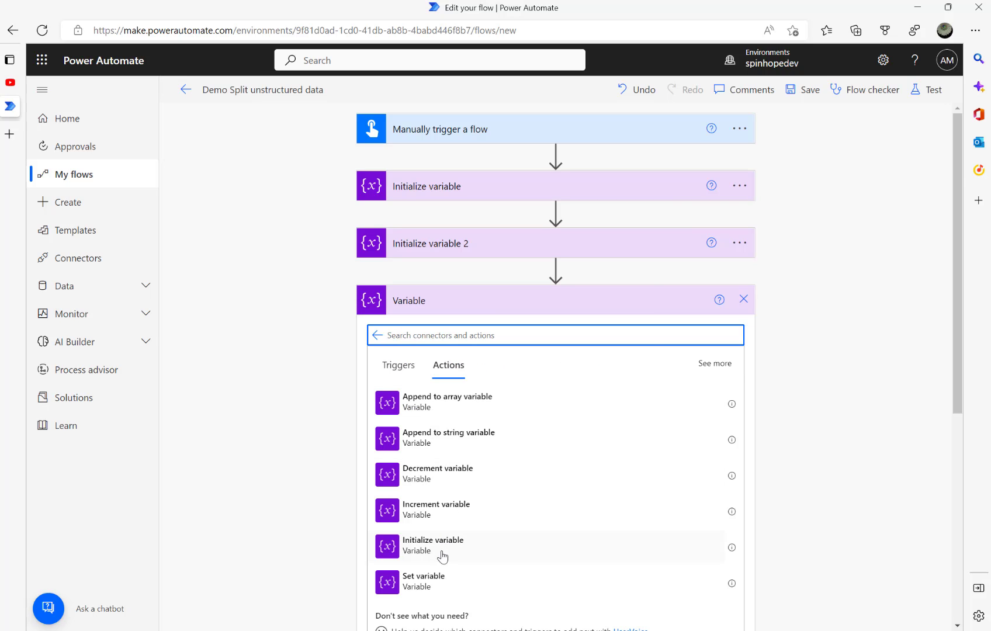
Add a third Initialize variable named Company of type String, then collapse it
click(438, 548)
click(509, 331)
text(c)
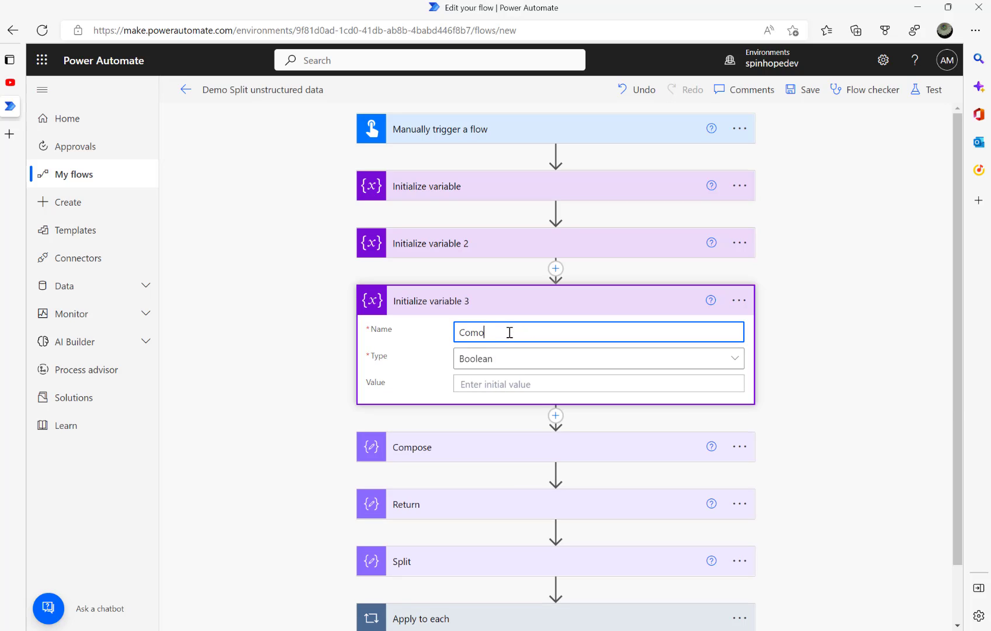
click(514, 360)
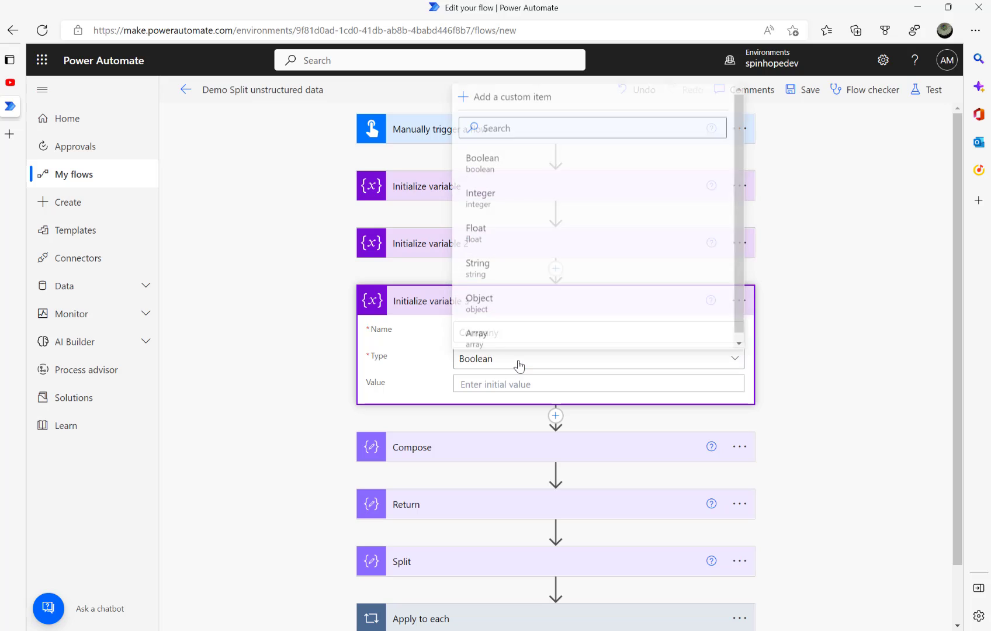
click(497, 264)
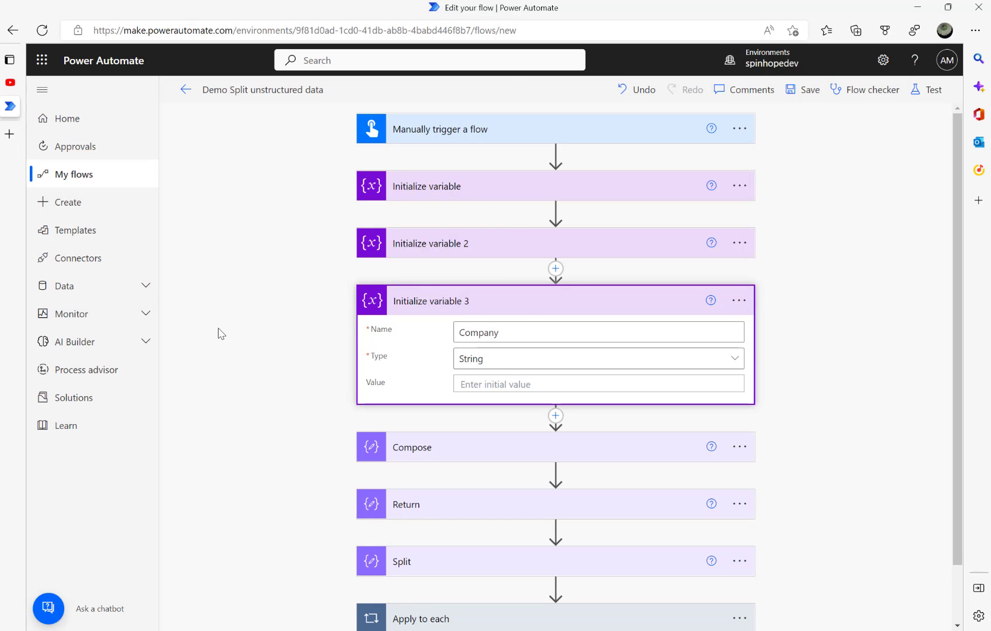
click(504, 310)
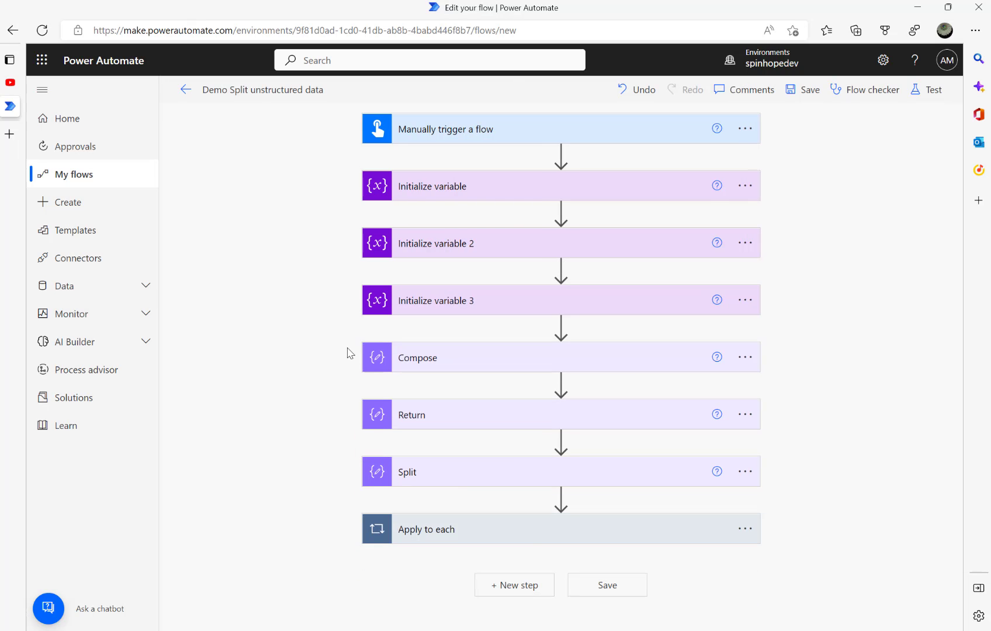
Expand the Apply to each loop and the Compose step to review its input
click(501, 532)
scroll(456, 526, down, 2)
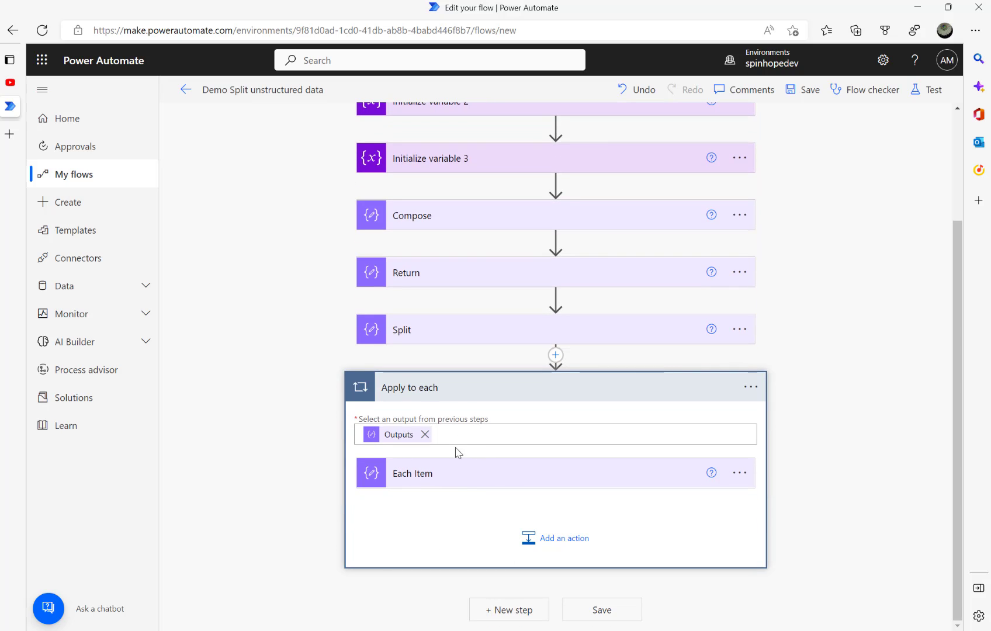
scroll(479, 318, up, 2)
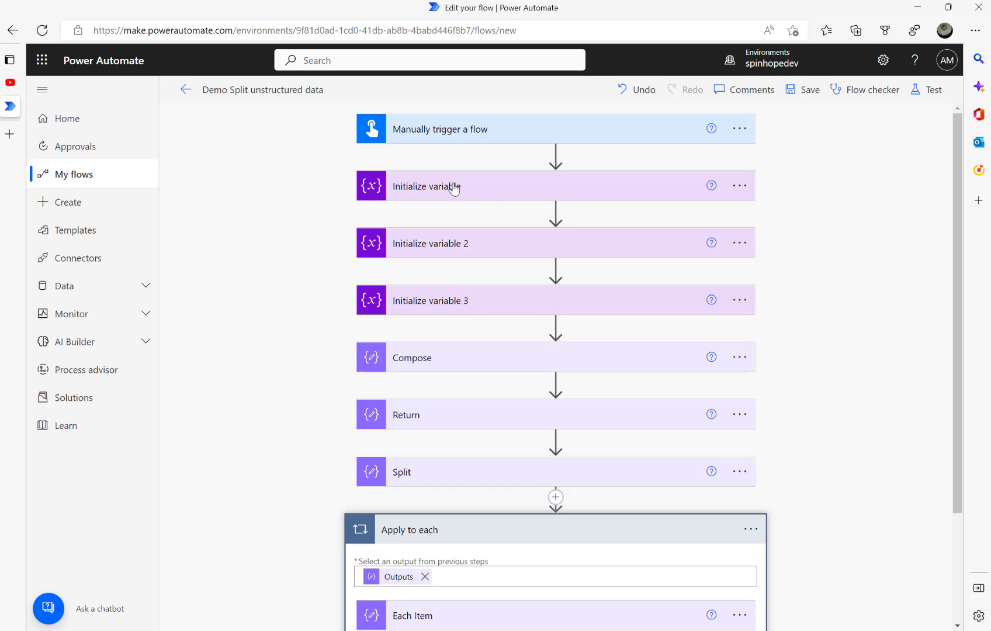
click(439, 354)
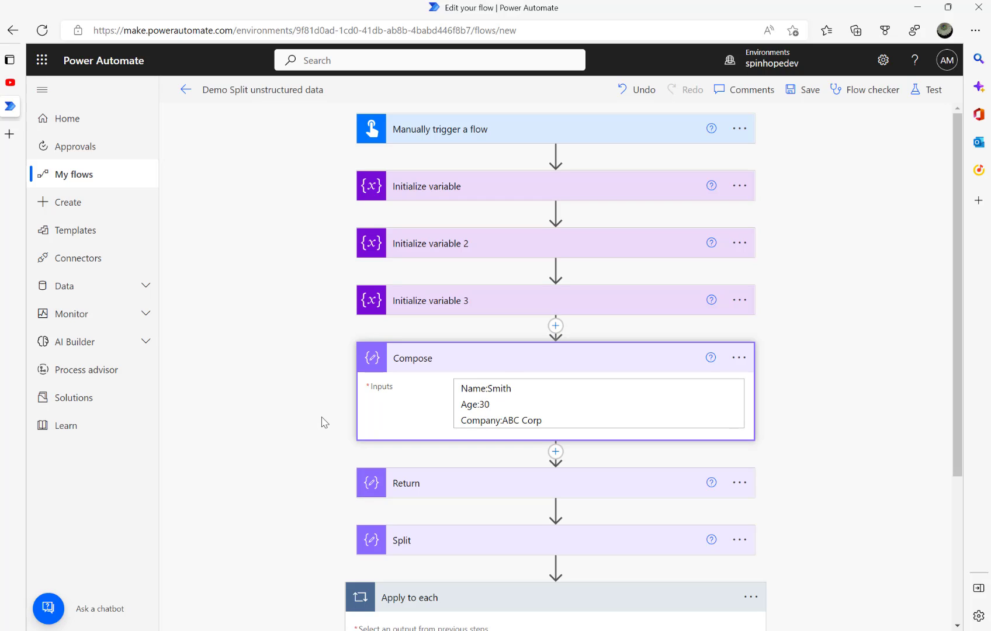
scroll(325, 422, down, 3)
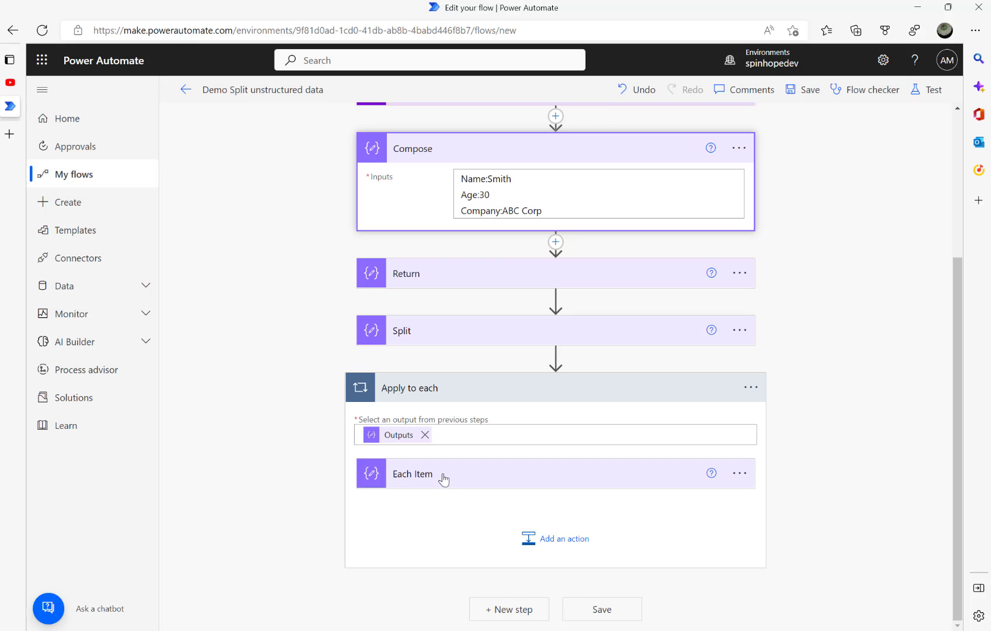
Add a Condition after Each Item in the loop, using item() as its first value
click(444, 480)
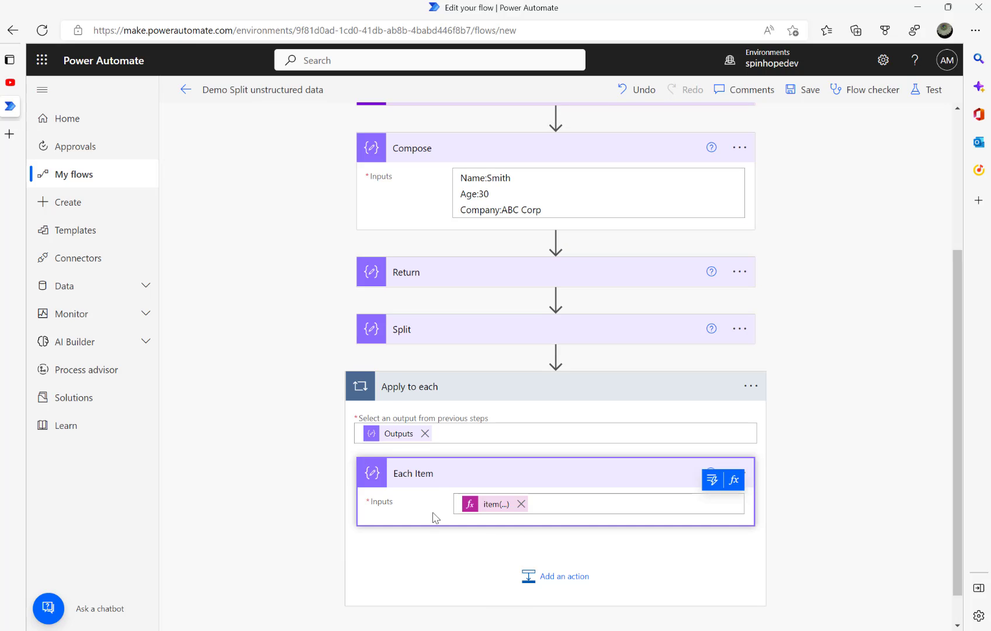
click(547, 583)
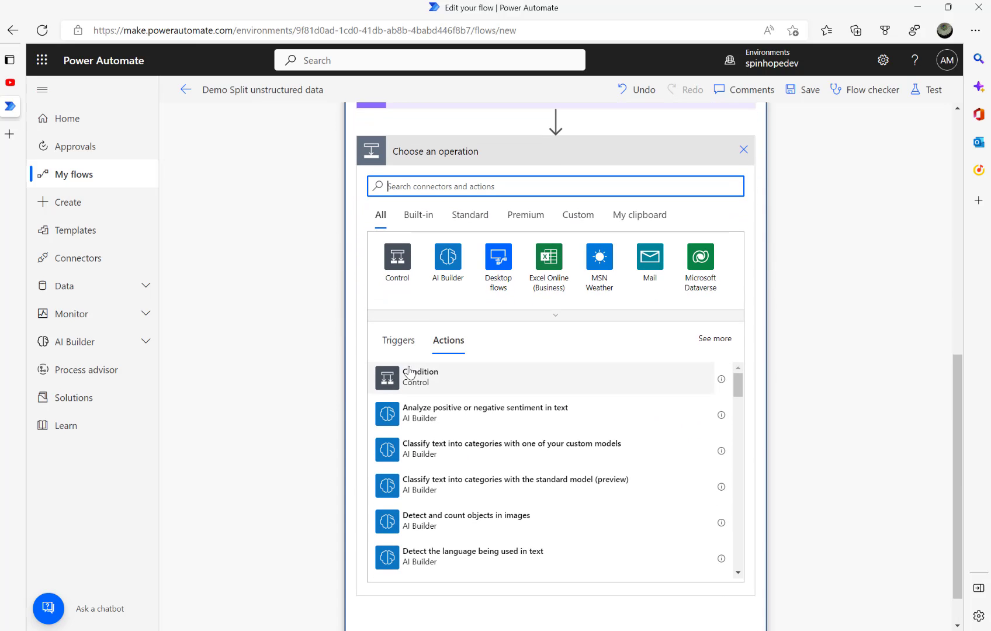
click(410, 373)
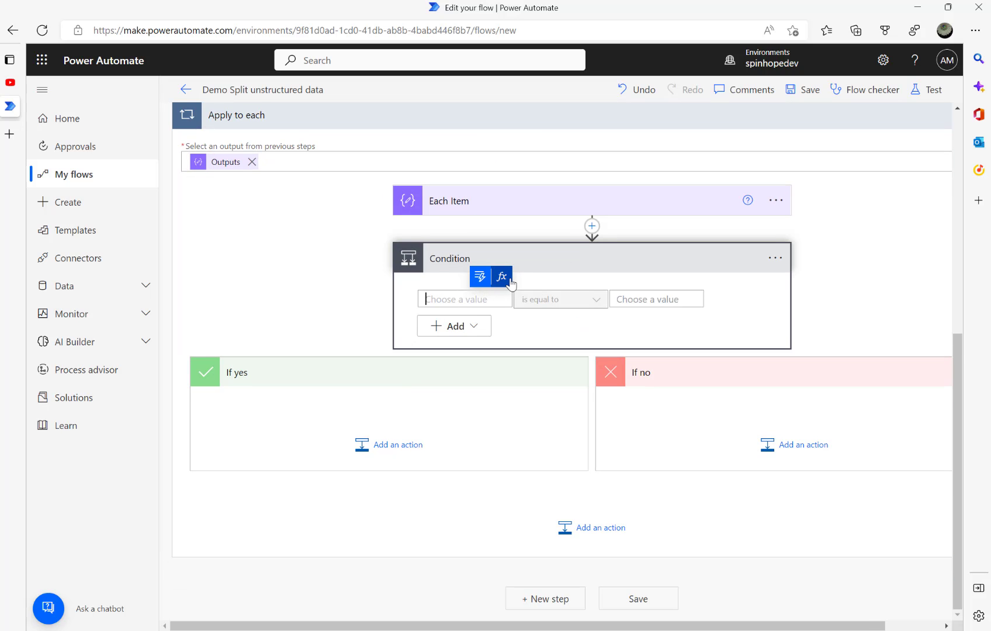
click(510, 282)
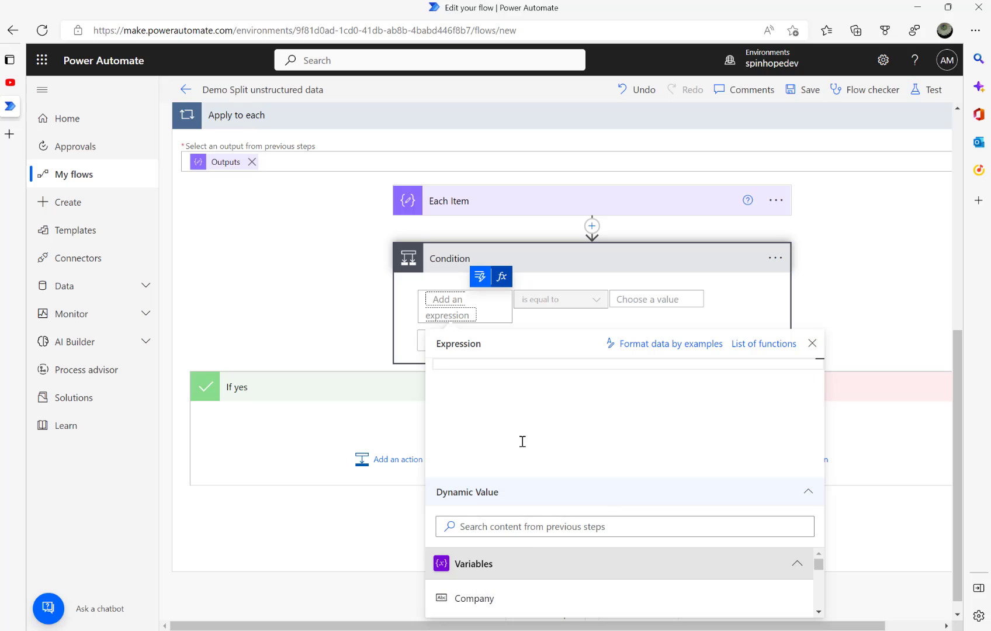
text(item())
click(332, 270)
Make the Condition test whether item() contains 'Name:', then begin an action under If yes
click(561, 299)
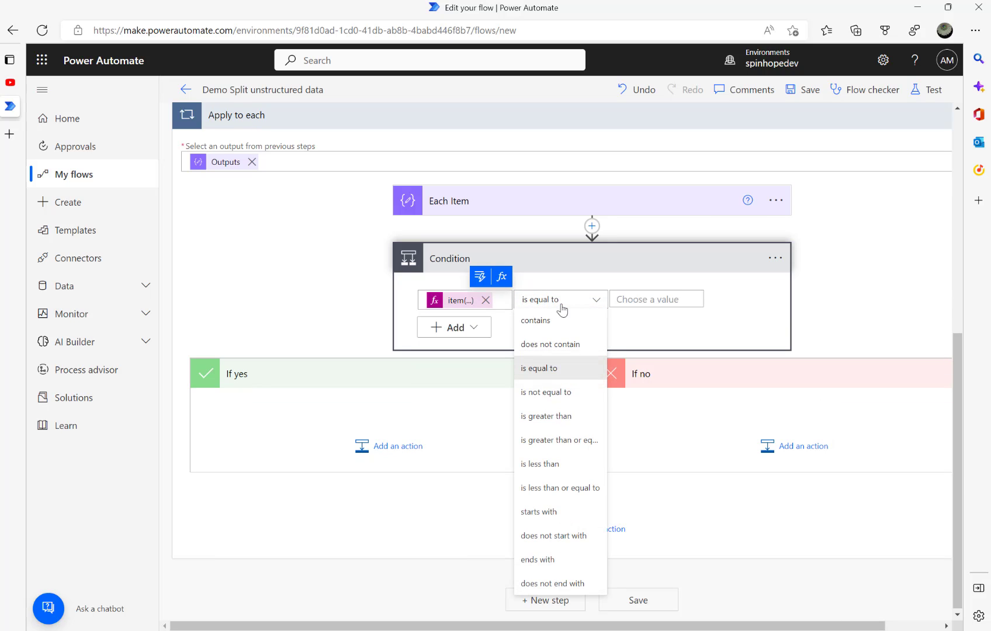
click(547, 324)
click(654, 298)
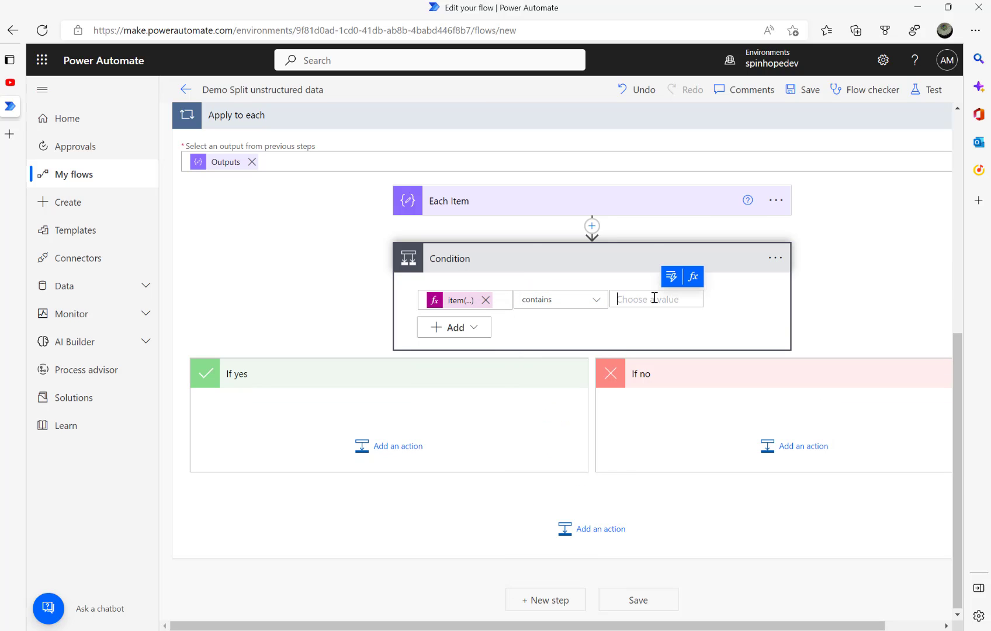
text(Name:)
click(398, 450)
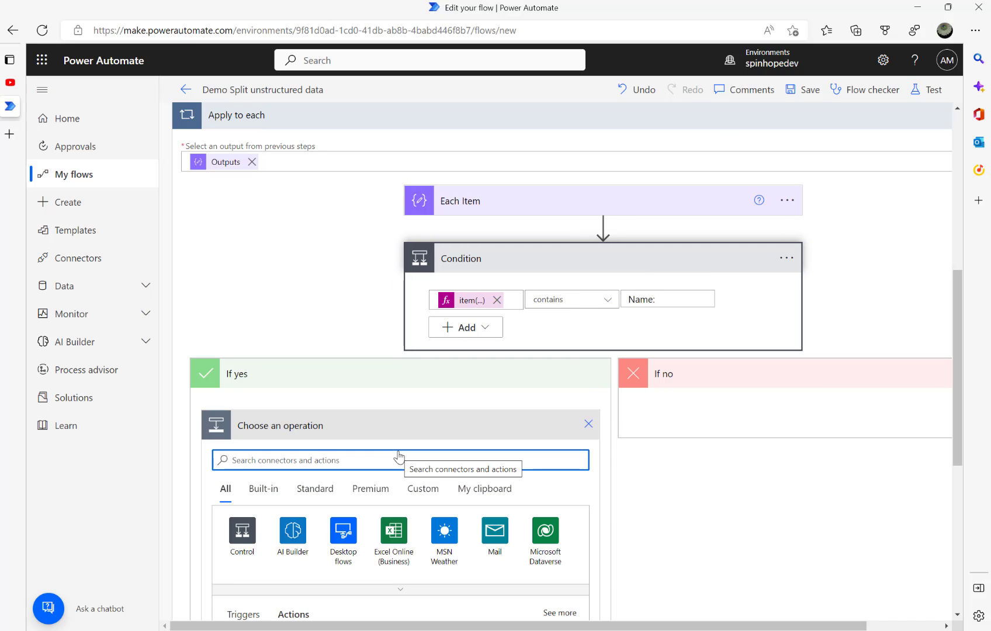
Delete the accidentally added Compose 2 step from the If yes branch
text(compose)
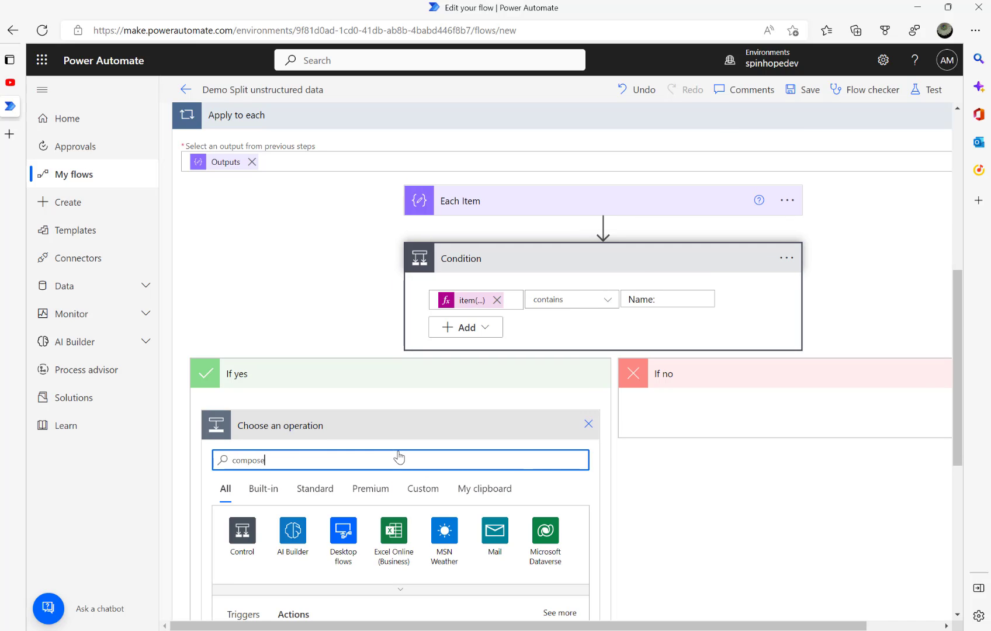
scroll(257, 368, down, 5)
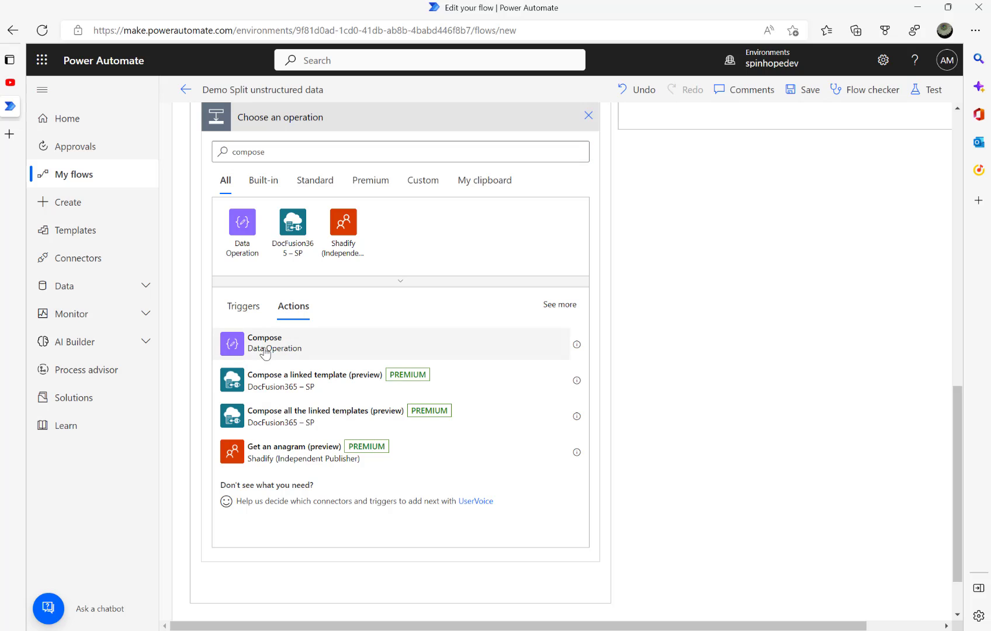
click(265, 345)
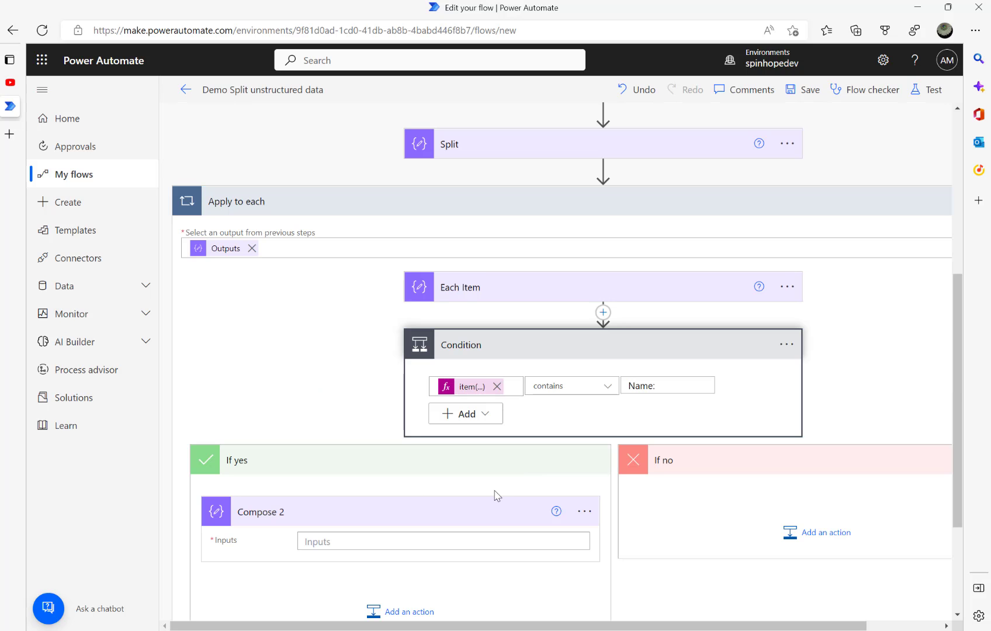
scroll(497, 496, down, 3)
click(584, 352)
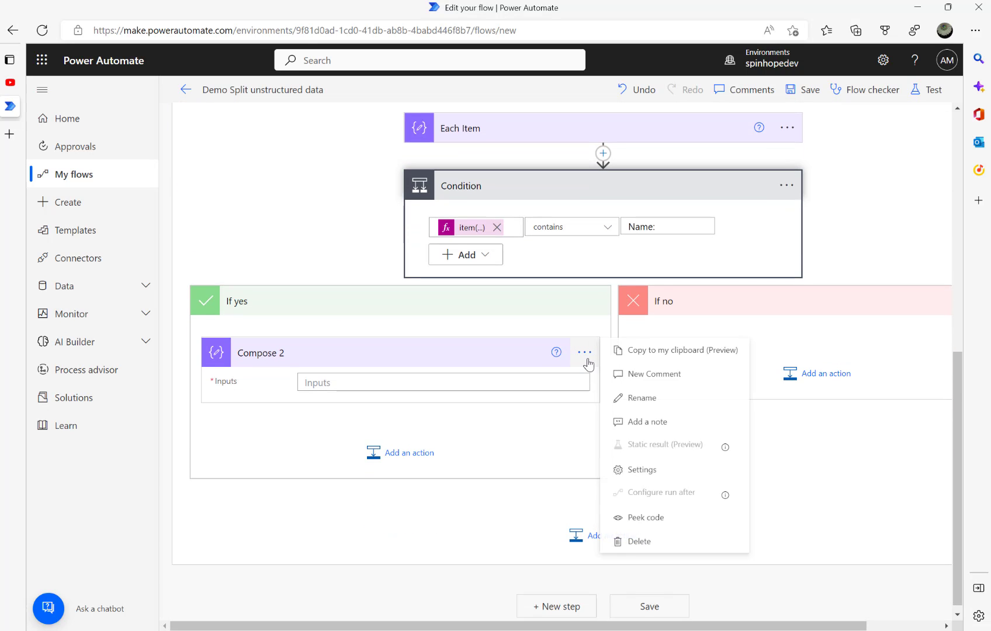
click(637, 542)
click(506, 368)
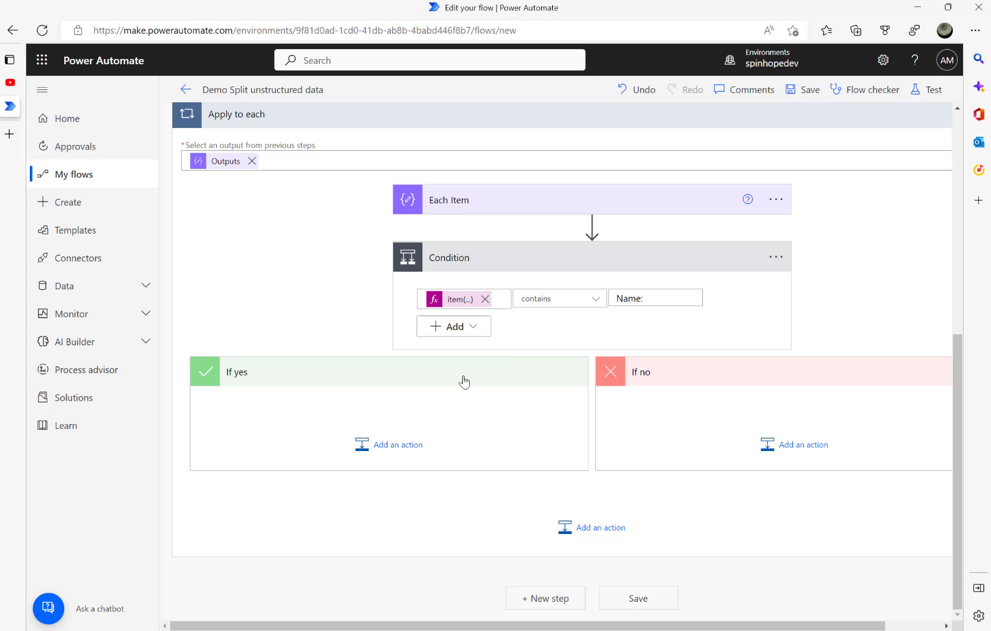
Add a new If yes action, searching 'set' to list the Variable connector's actions
click(389, 447)
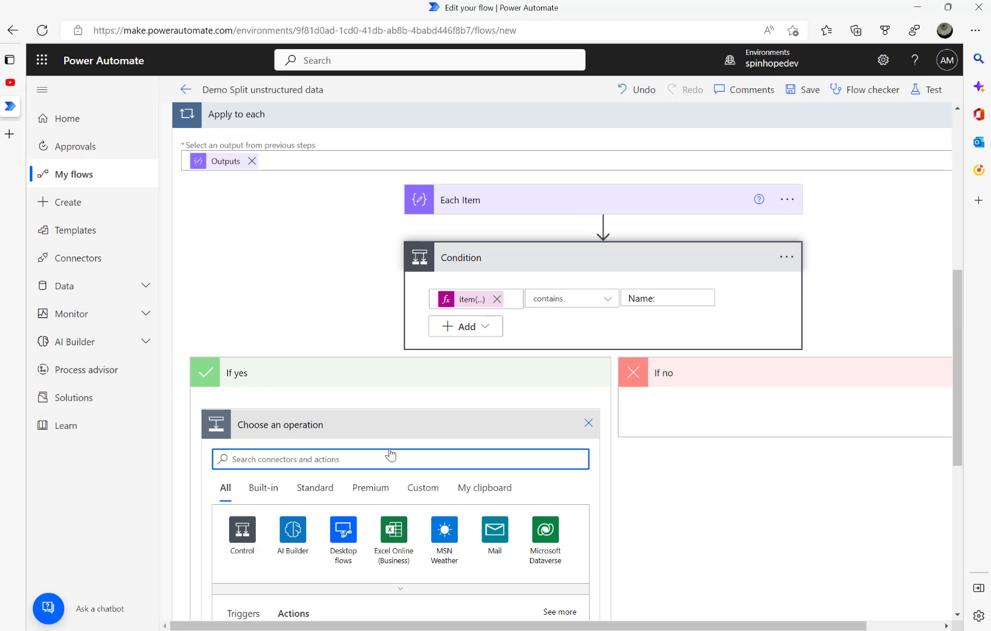
text(set va)
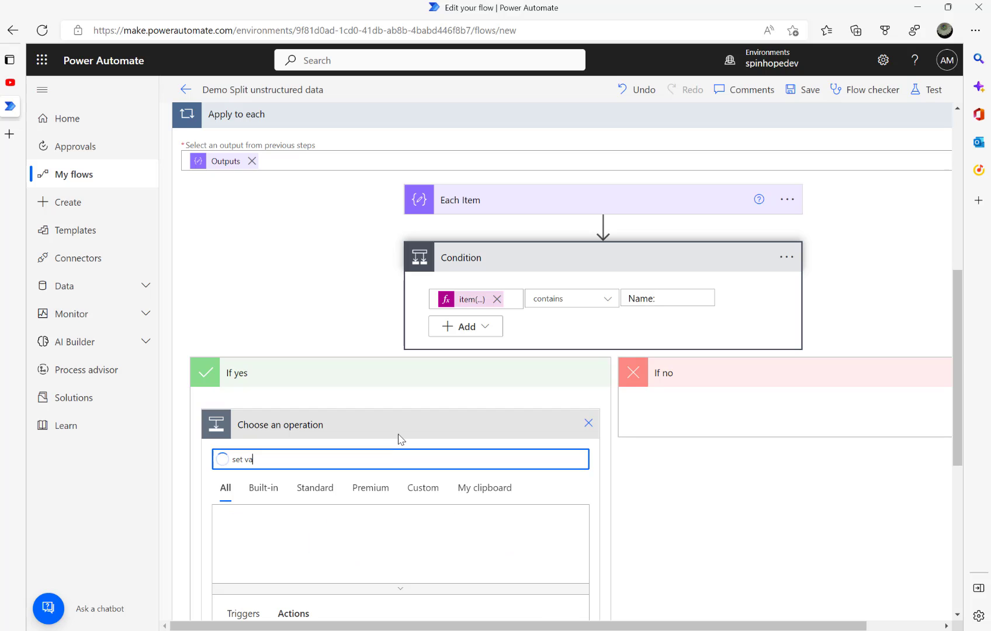
scroll(400, 440, down, 3)
click(442, 344)
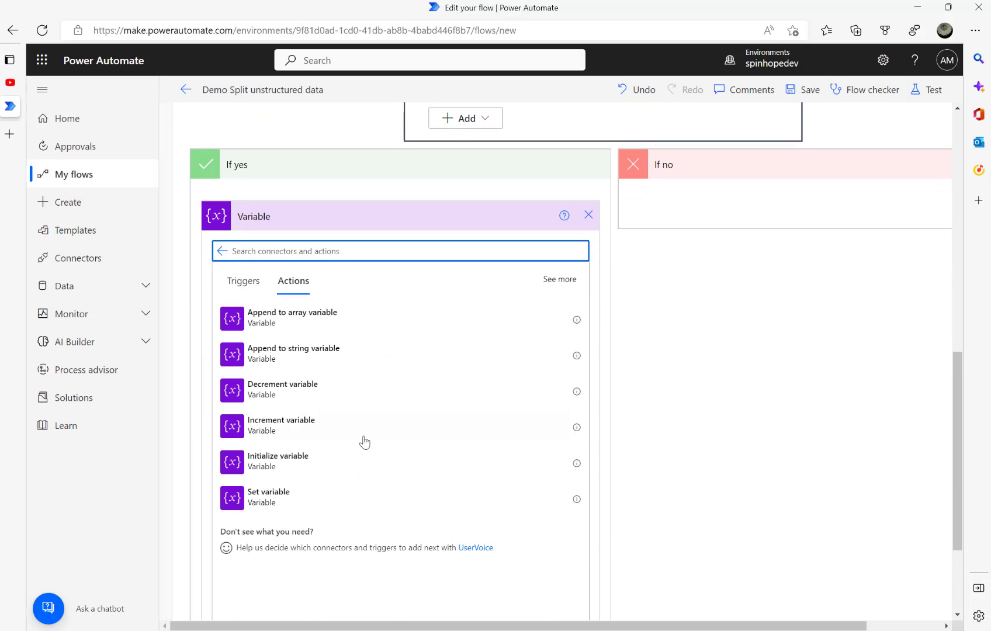
Add a Set variable step under If yes targeting the Name variable
click(301, 493)
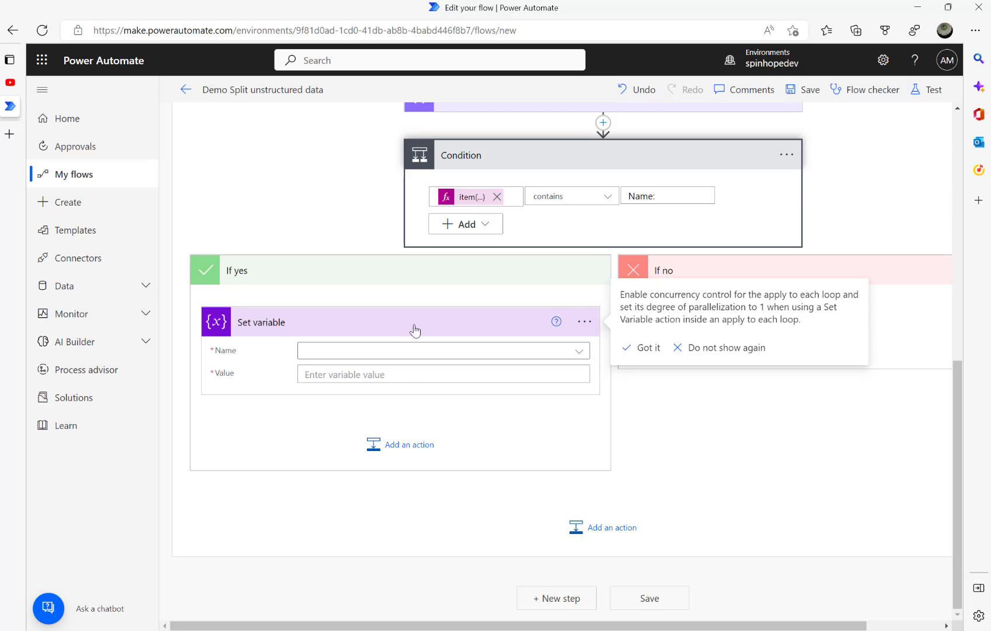
click(579, 351)
click(334, 444)
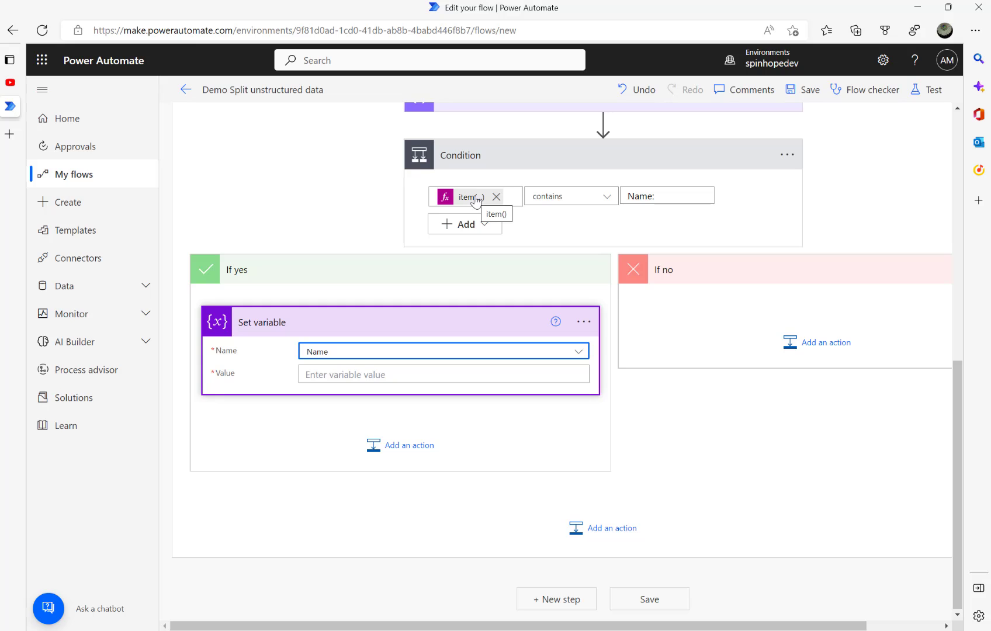
scroll(476, 200, up, 5)
click(476, 171)
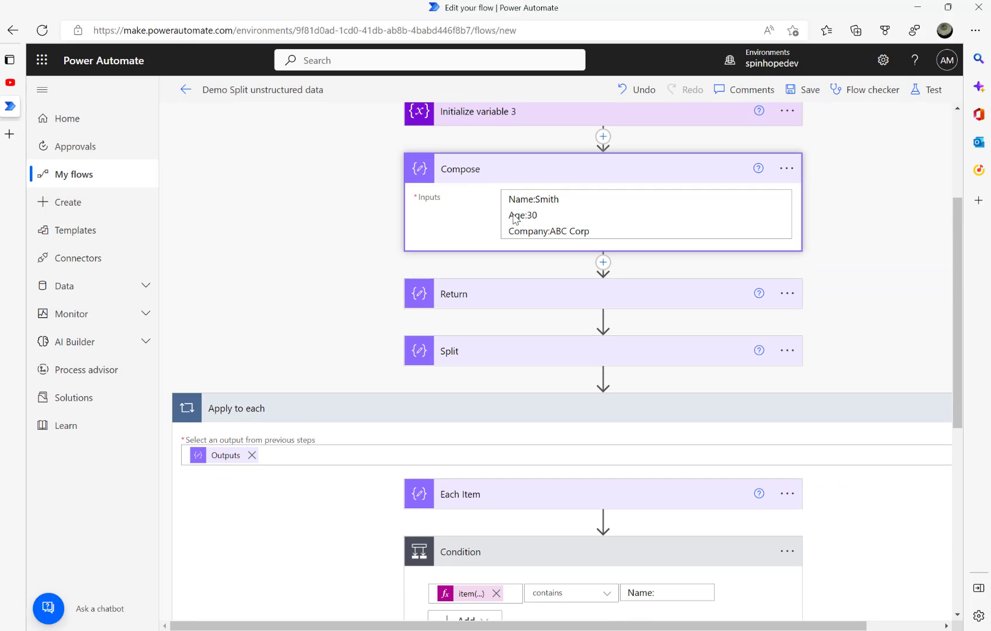
scroll(312, 355, down, 6)
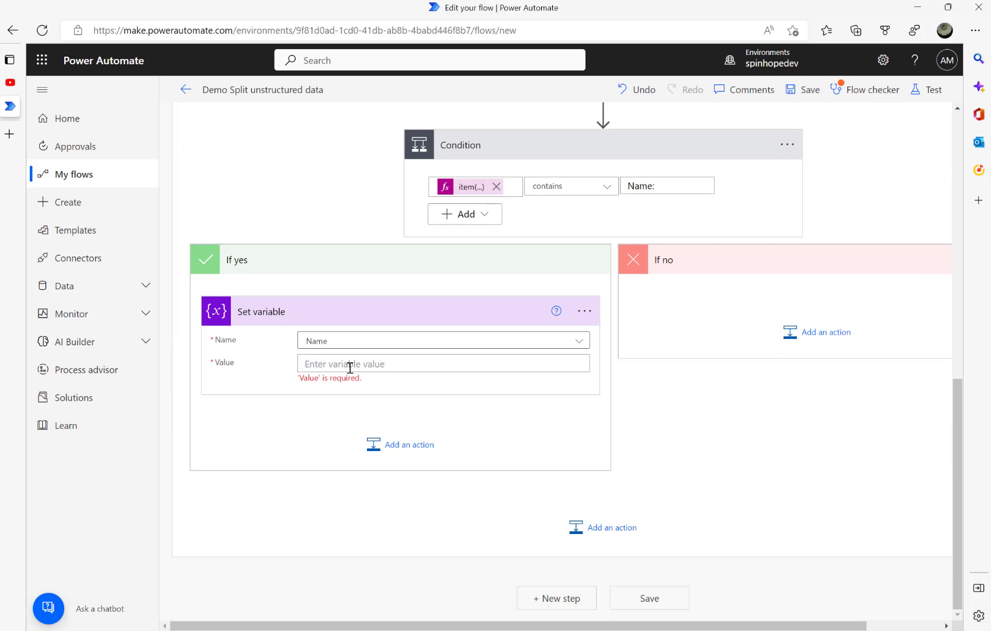
Set Name's value to the expression last(split(item(),'Name:'))
click(344, 365)
click(585, 350)
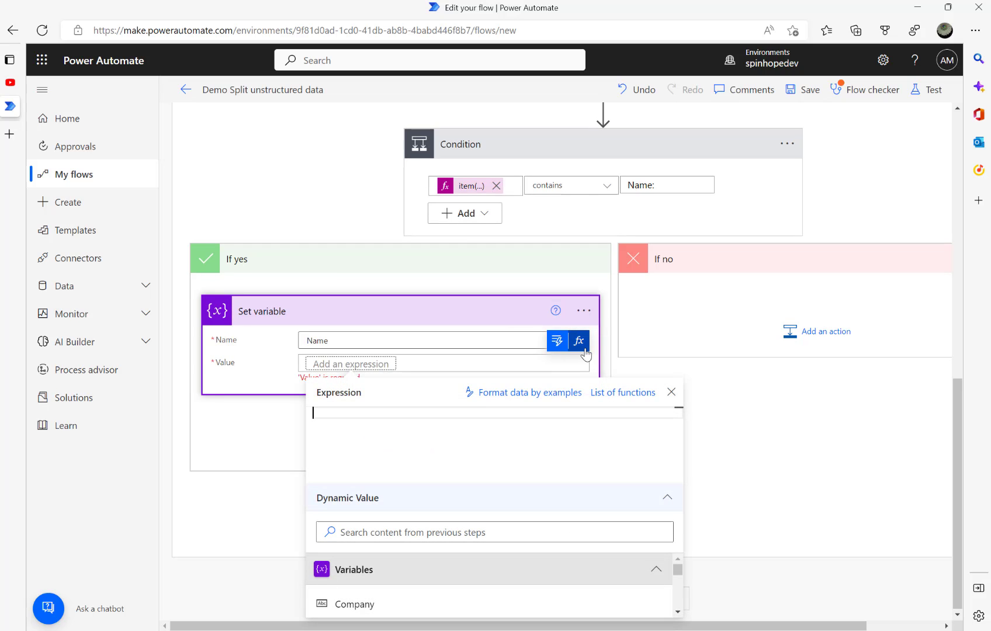
text(split()
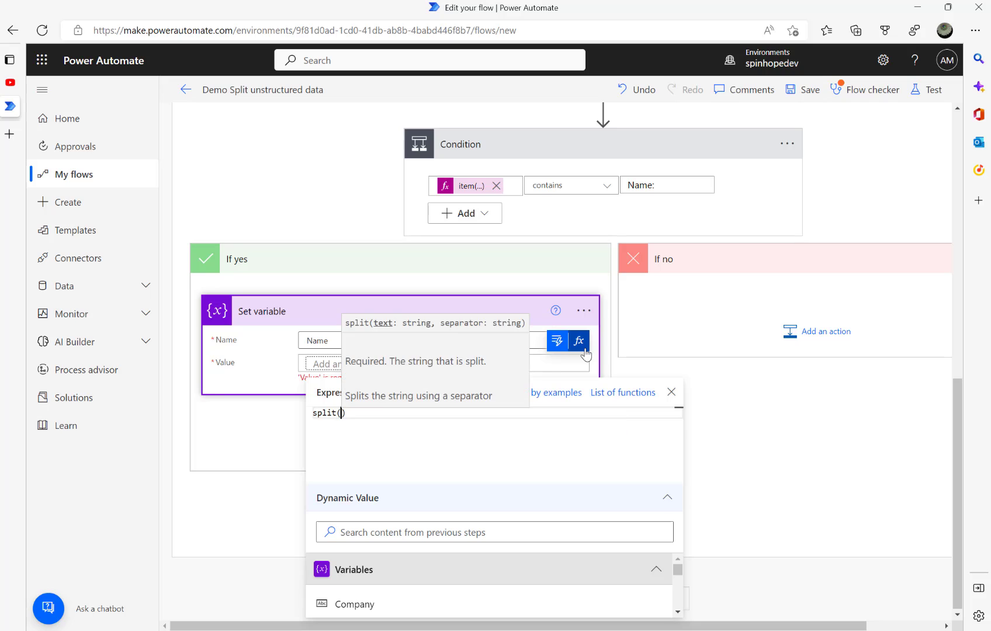
text(item())
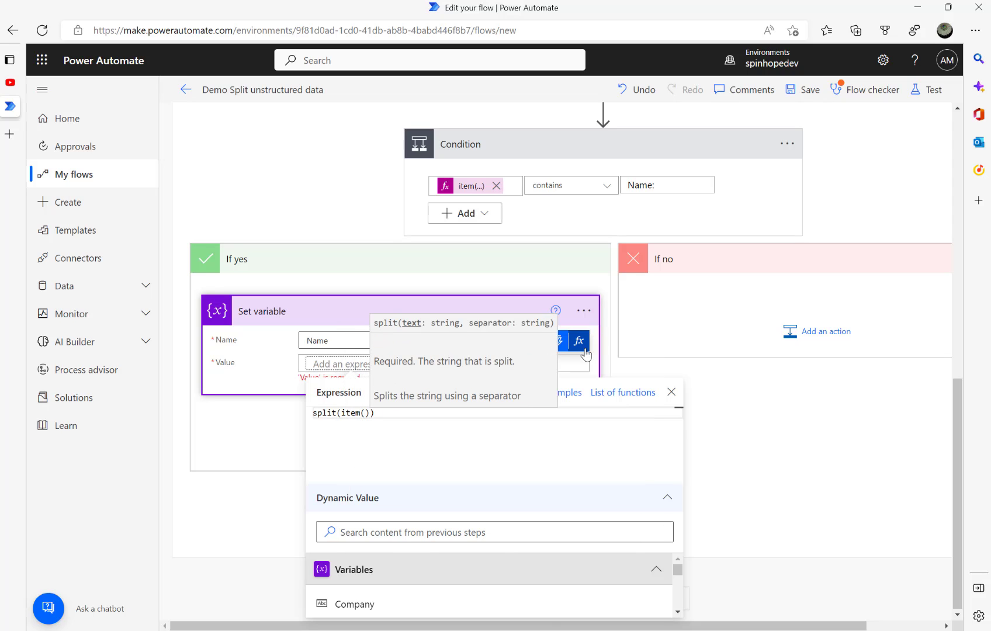
text(,)
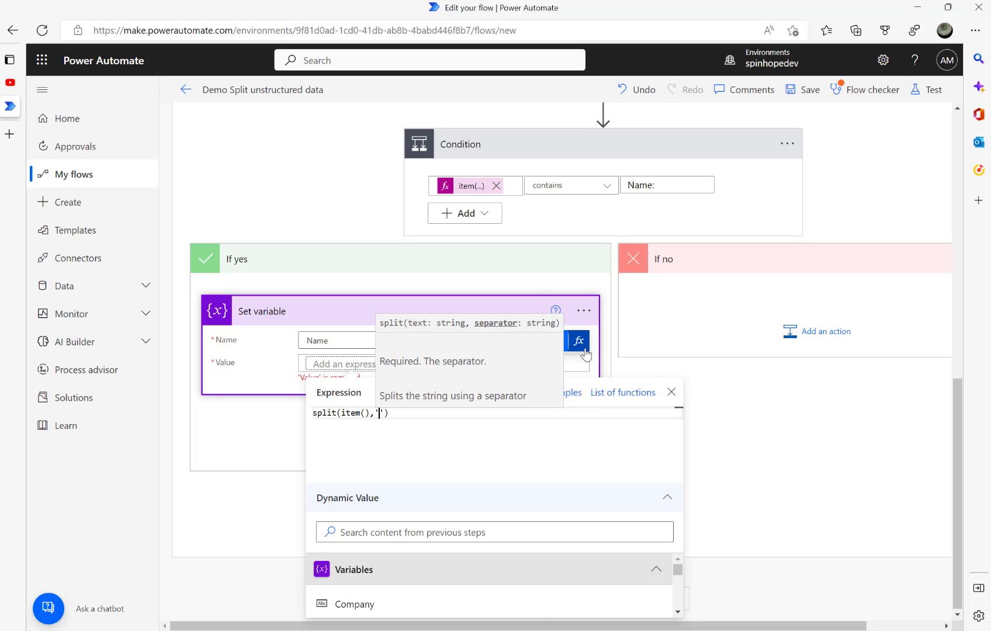
text('Name)
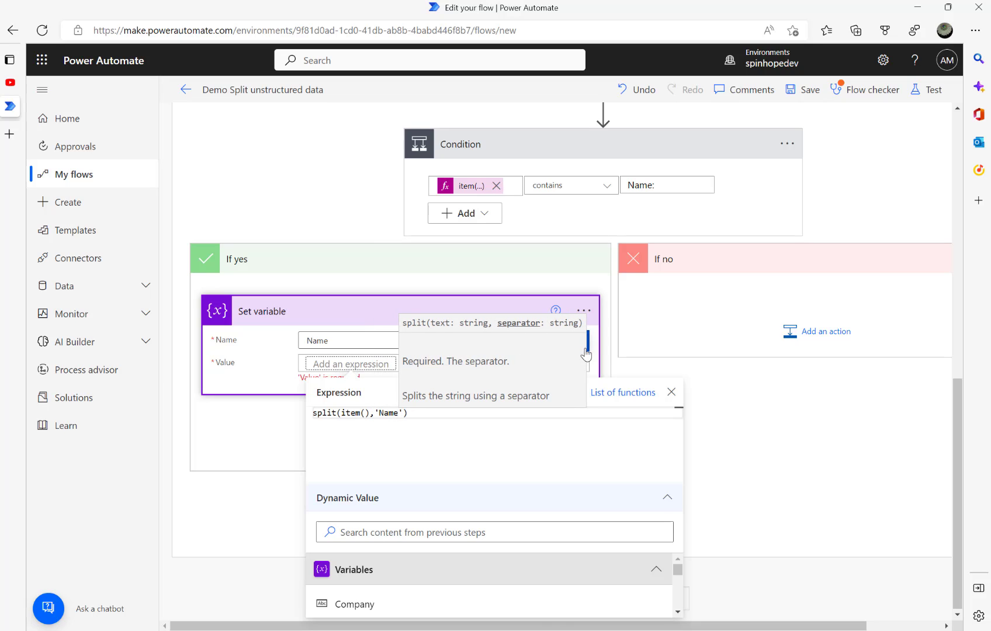
text(:)
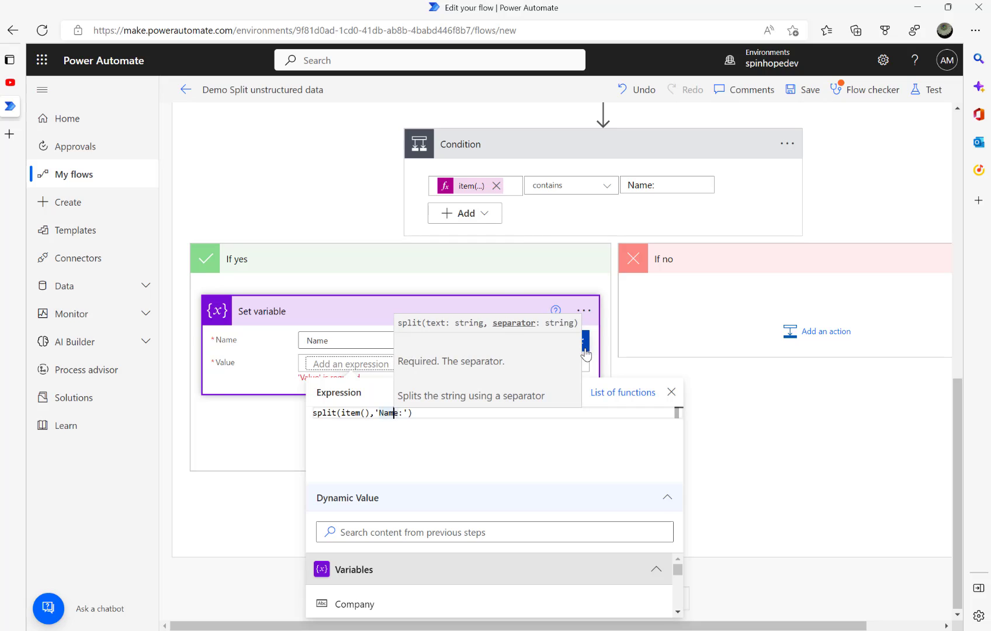
key(ctrl+Left)
key(ctrl+Left)
key(ctrl+Left)
key(ctrl+Left)
key(ctrl+Left)
text(last()
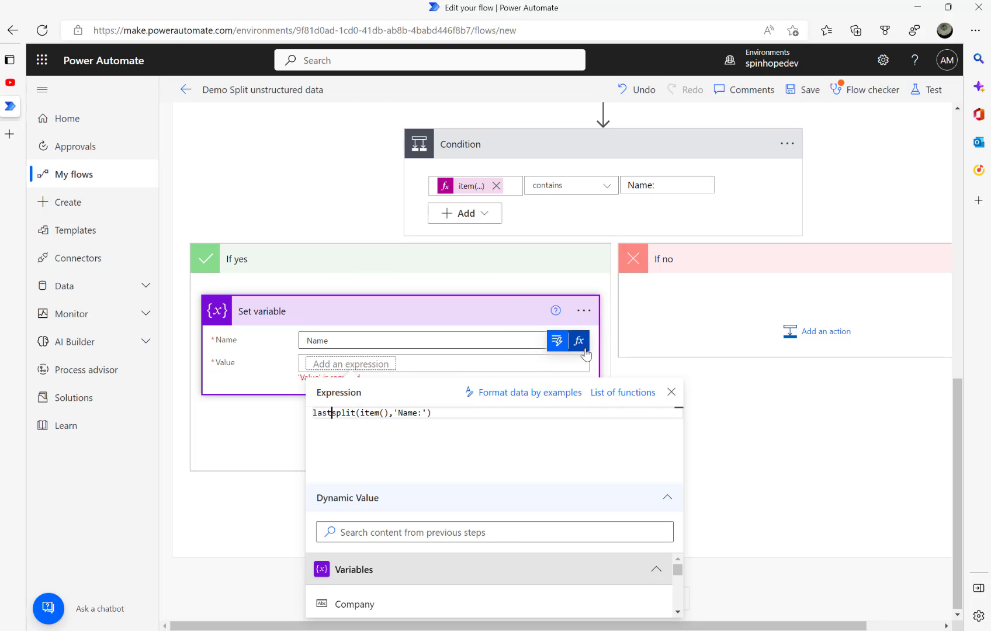
key(Right)
key(Right)
key(Right)
key(Right)
key(End)
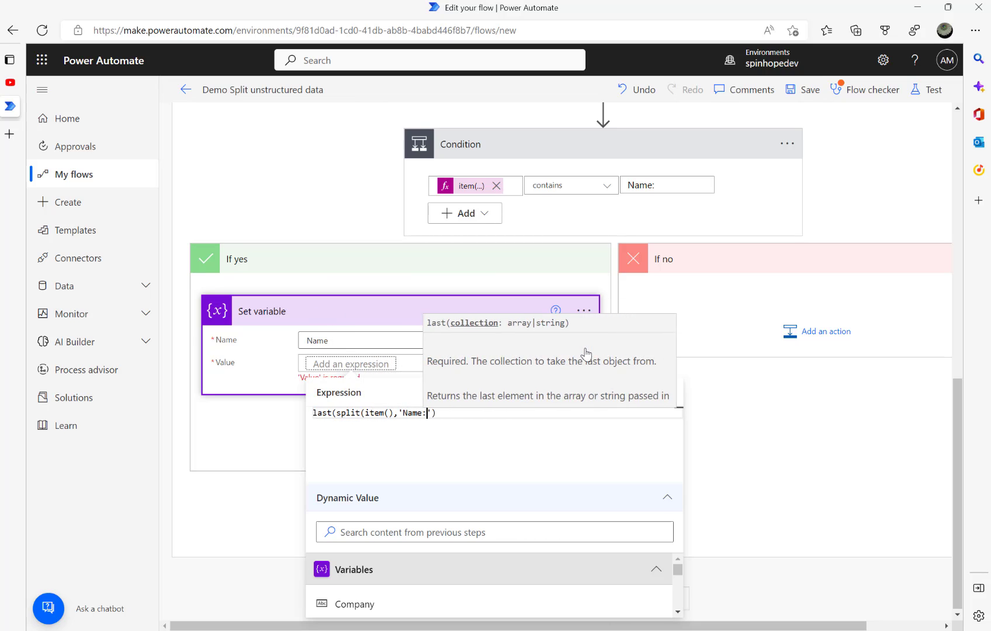
text())
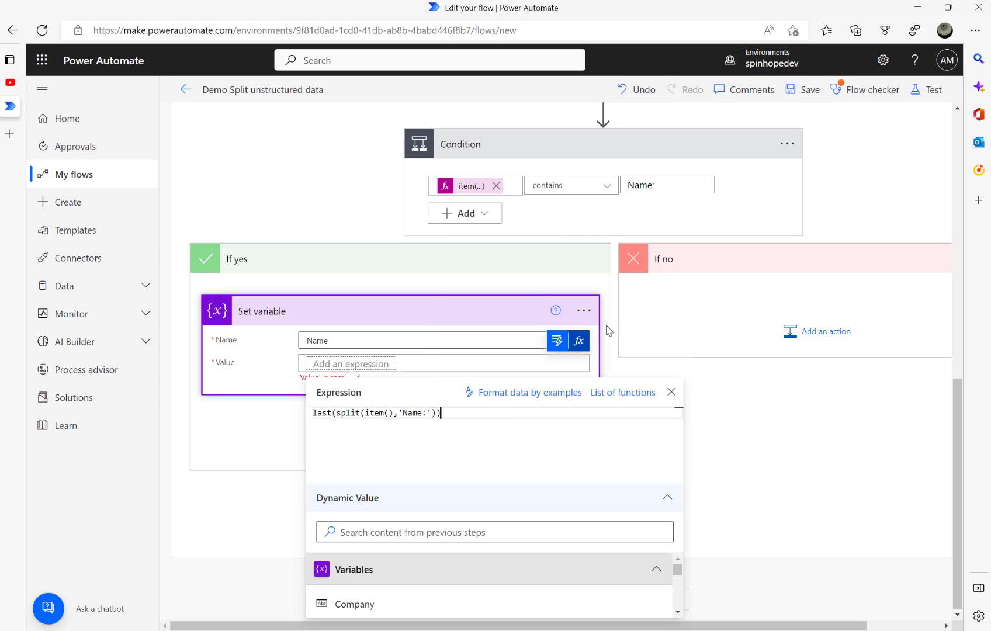
key(ctrl+a)
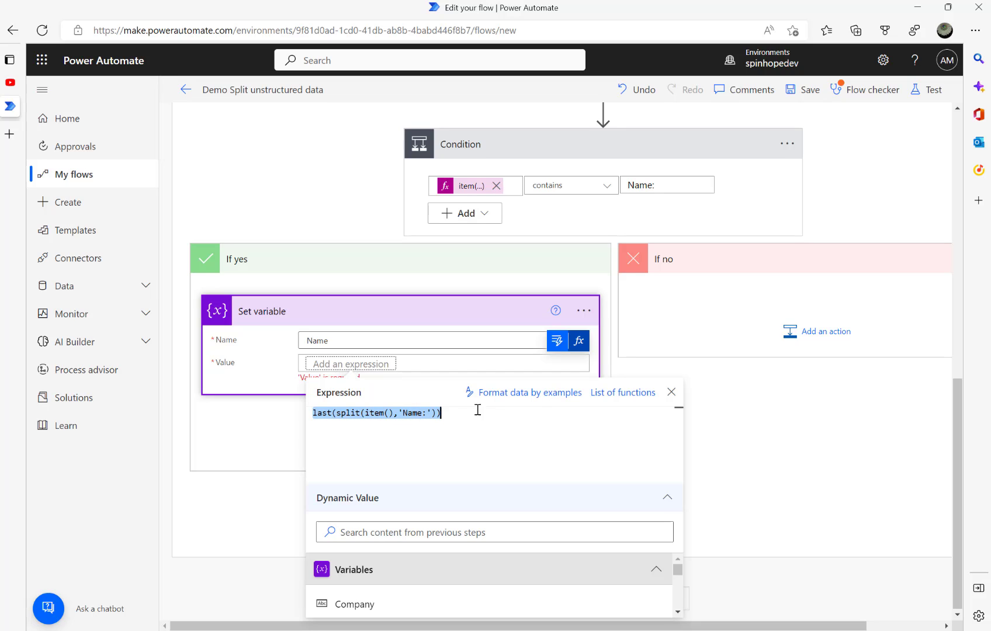
click(799, 428)
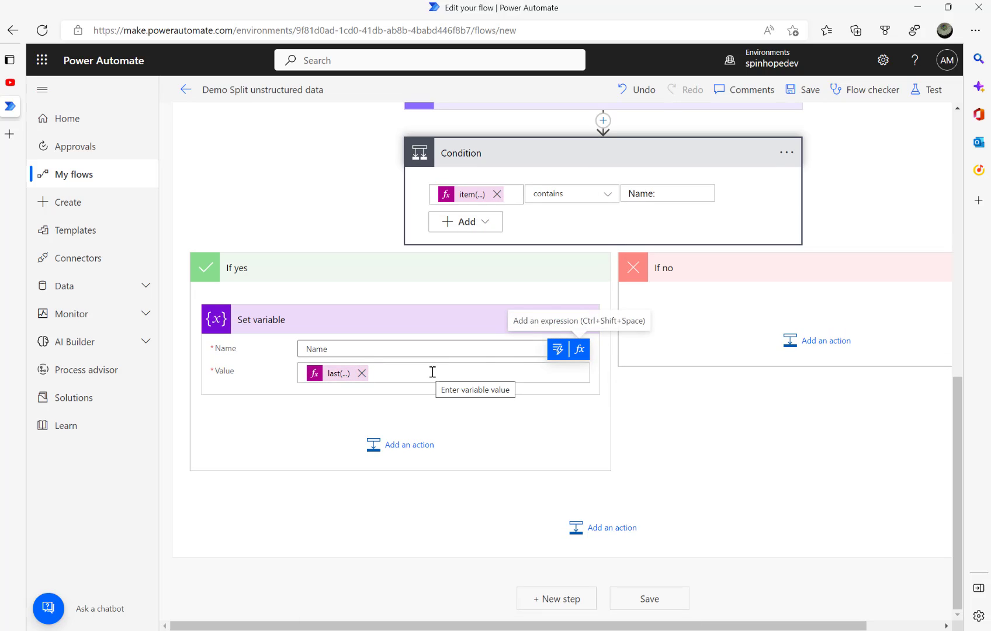
Copy the Condition step to the clipboard, then re-expand the Apply to each loop
click(524, 159)
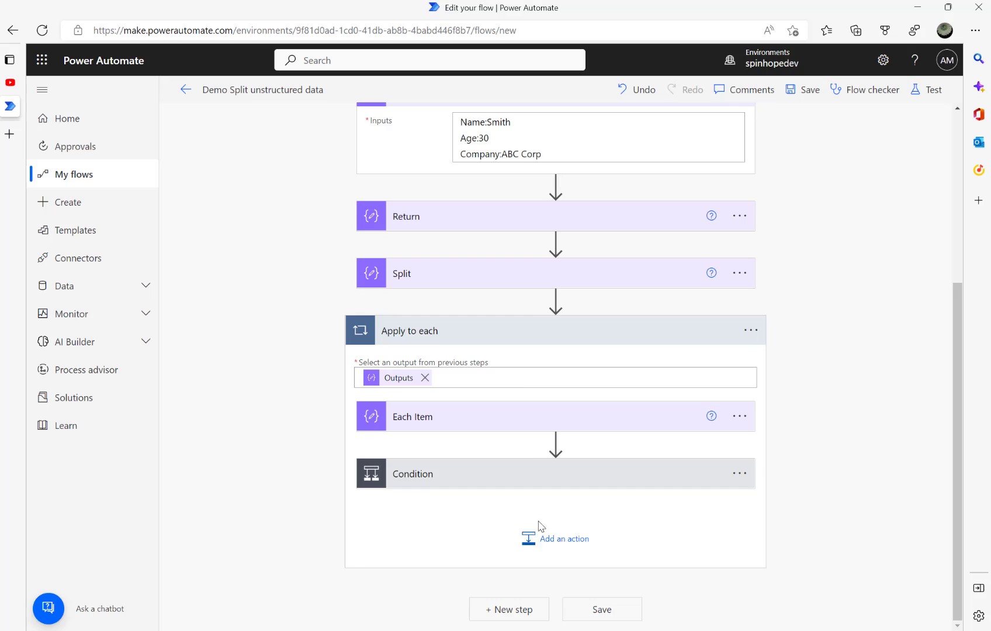
click(741, 474)
click(816, 424)
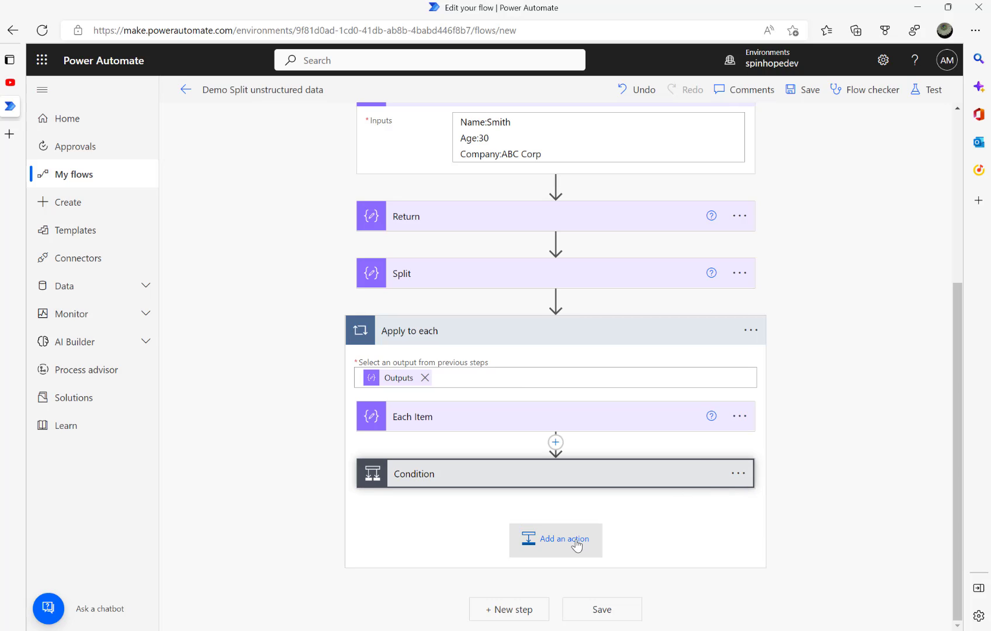
click(577, 539)
click(640, 507)
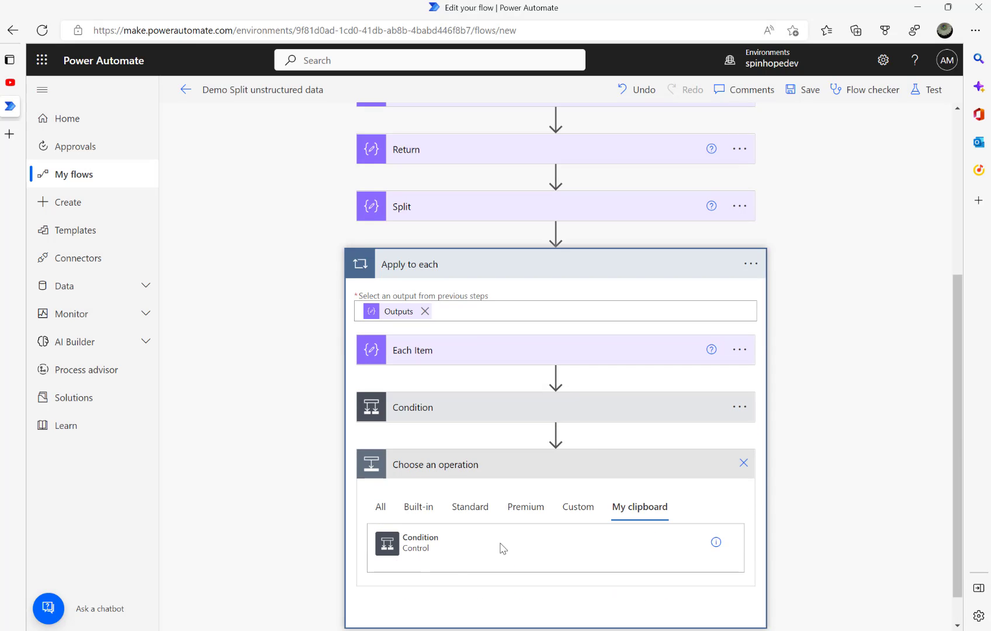
click(413, 549)
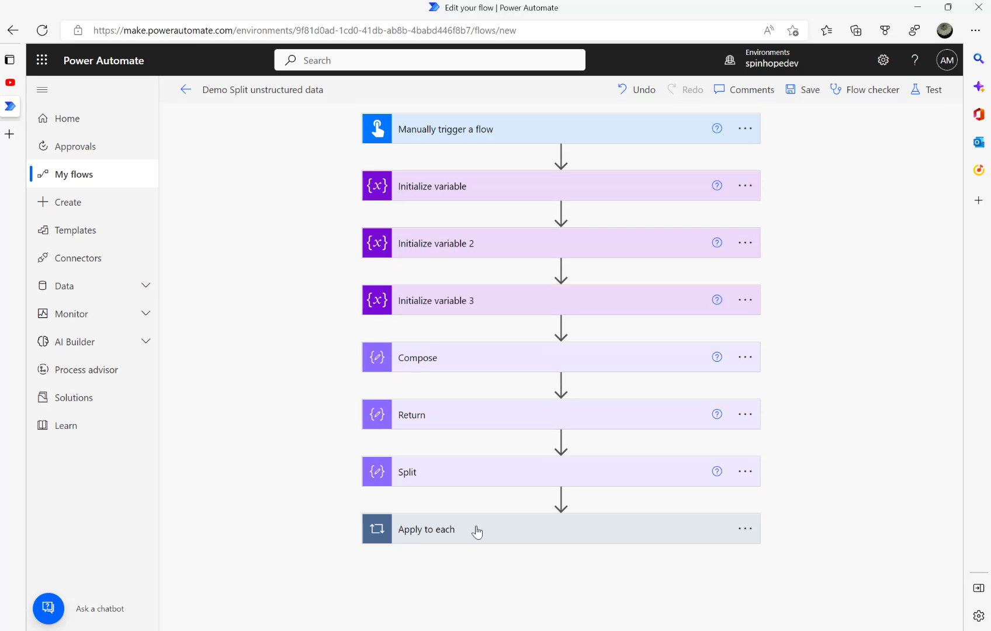
click(477, 531)
scroll(586, 487, down, 4)
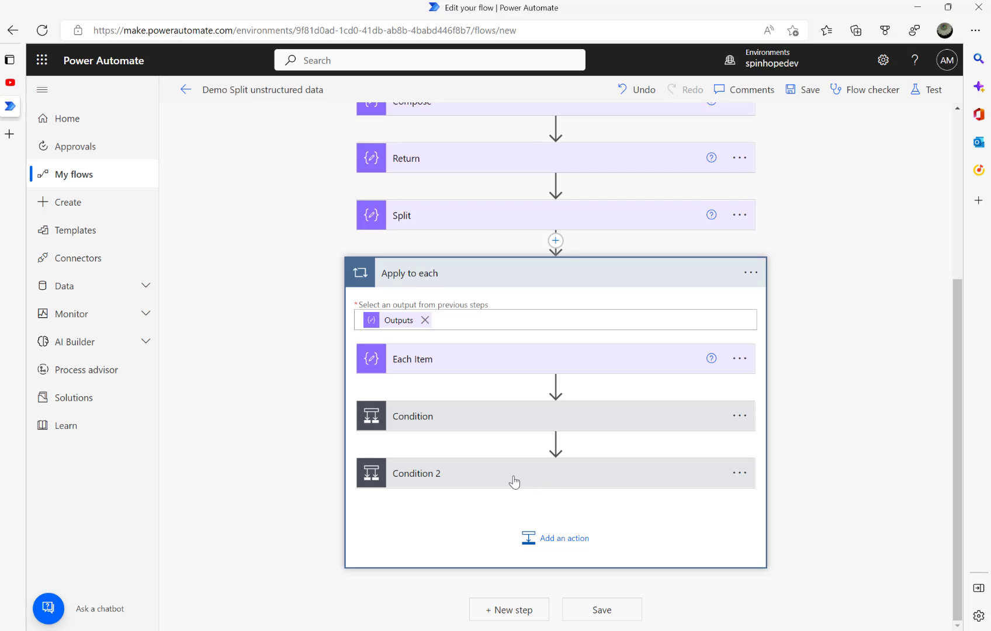
Change Condition 2's comparison value from 'Name:' to 'Age:'
click(514, 482)
scroll(494, 421, down, 3)
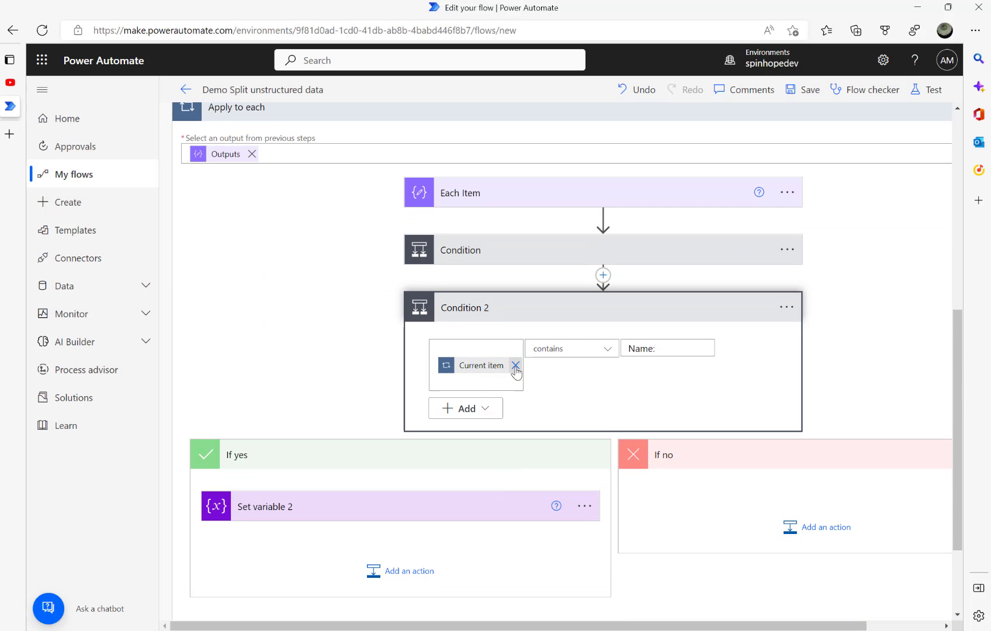
click(666, 346)
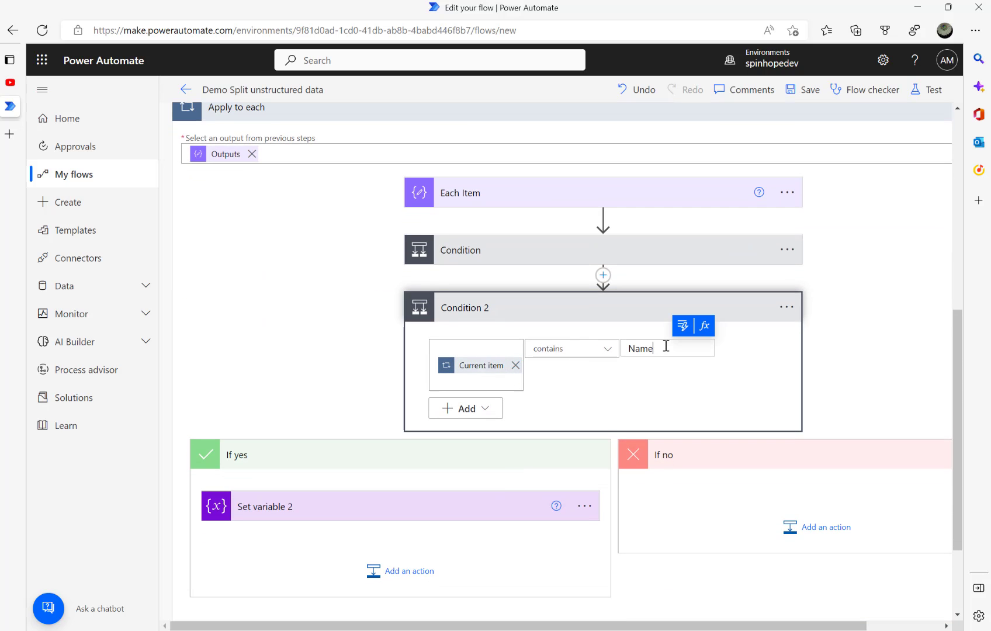
key(BackSpace)
key(BackSpace)
key(BackSpace)
key(BackSpace)
text(A)
Make Set variable 2 assign Age the value last(split(item(),'Age:'))
click(327, 515)
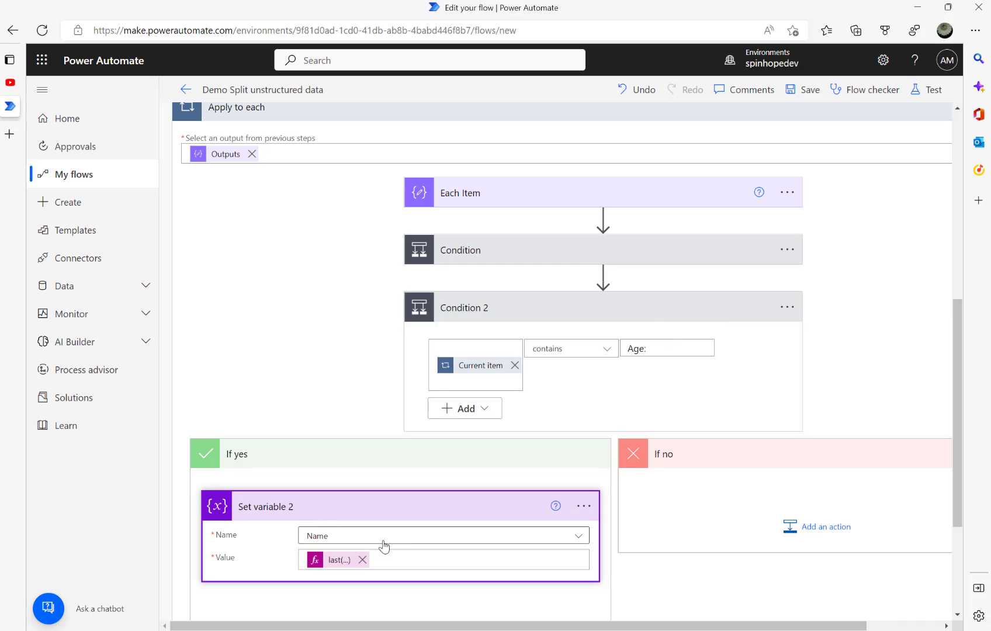
click(409, 540)
click(345, 577)
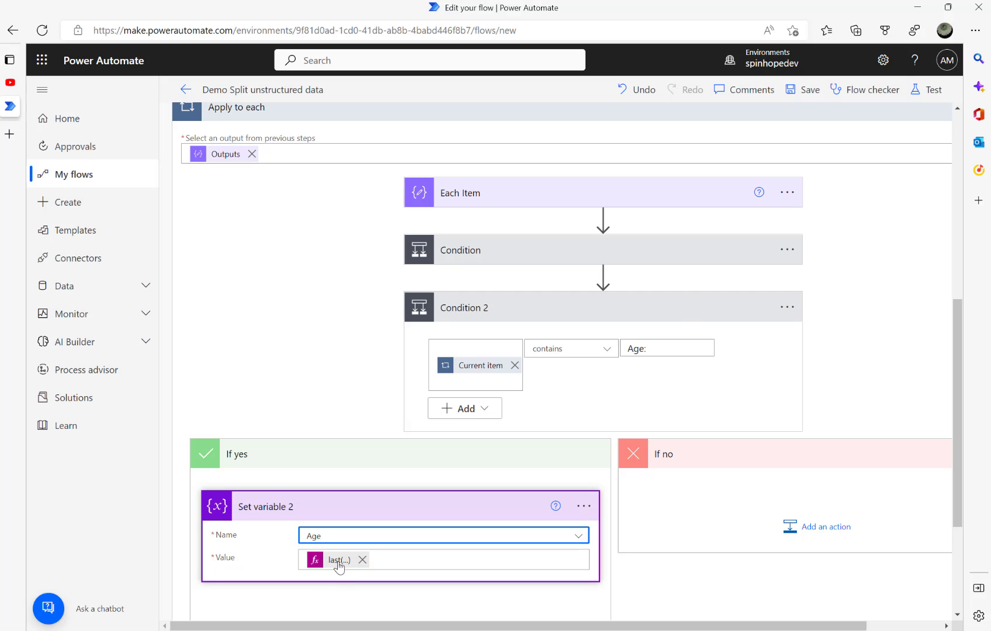
click(339, 561)
double_click(419, 240)
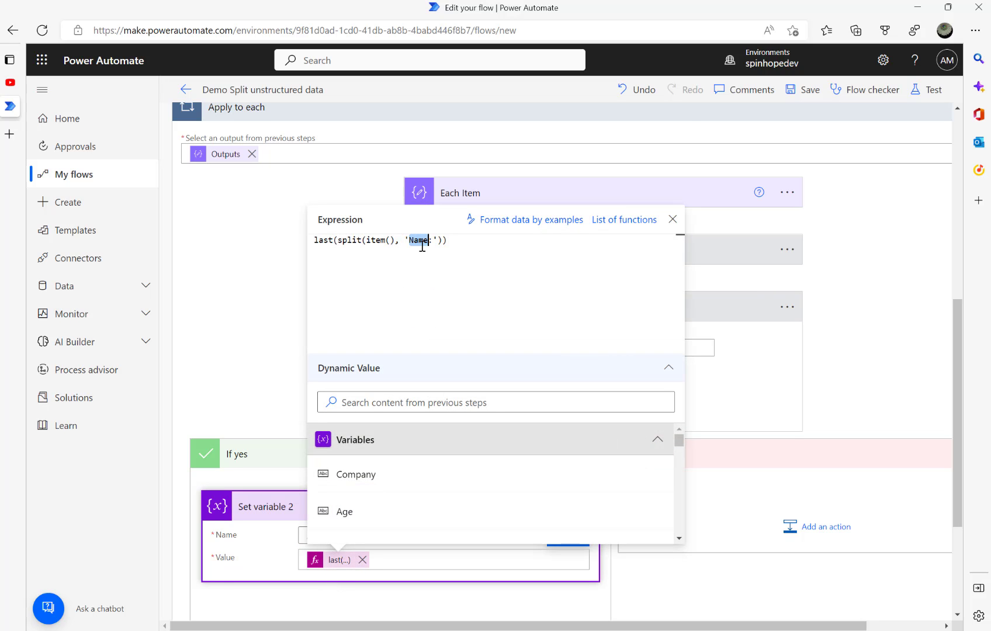
text(Age)
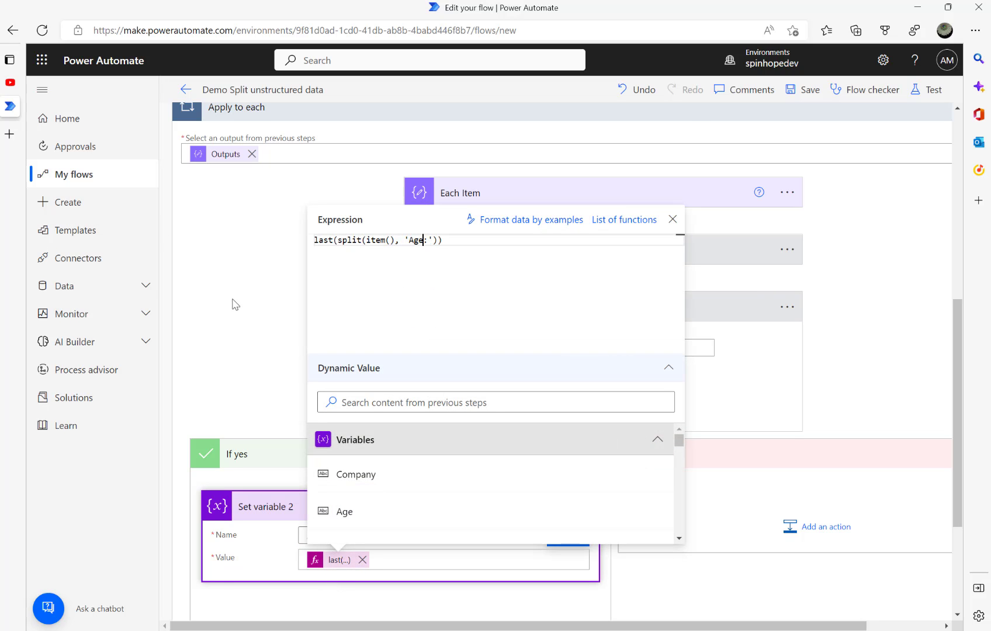
click(268, 312)
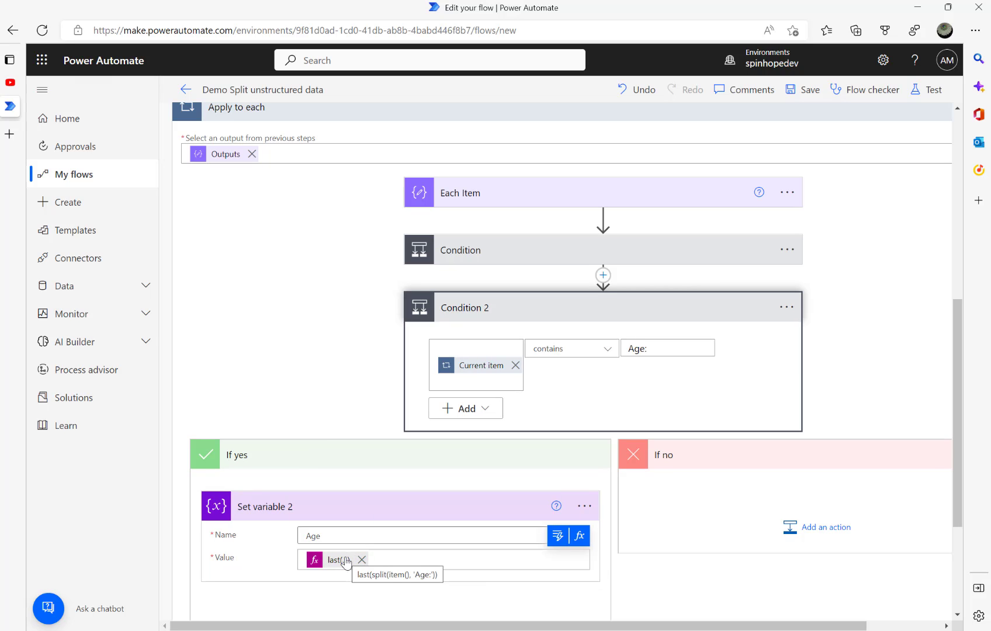
click(534, 310)
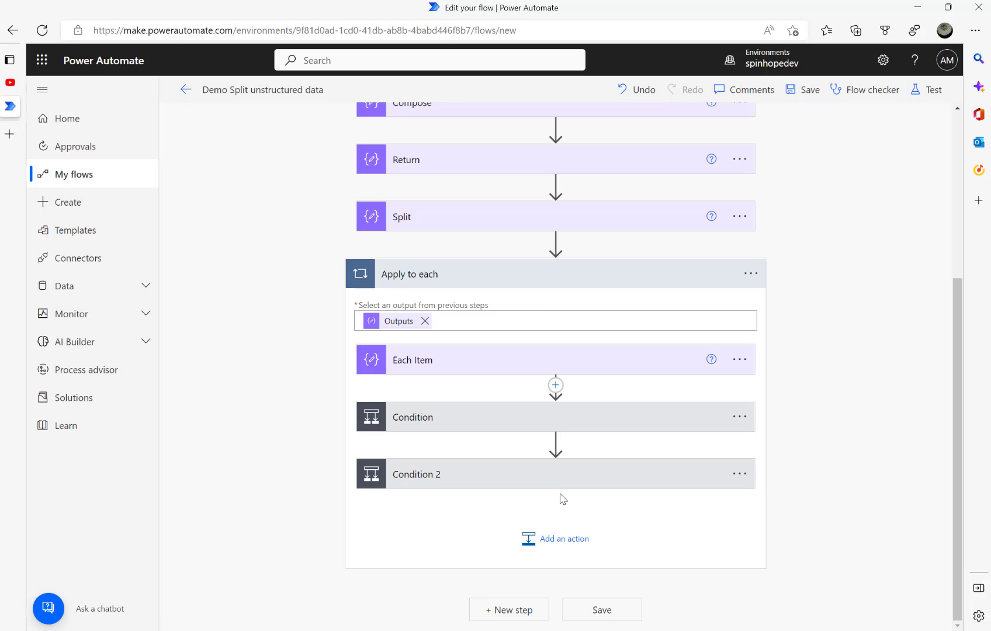
Paste the copied Condition as Condition 3 and change its comparison value to 'Company:'
click(565, 541)
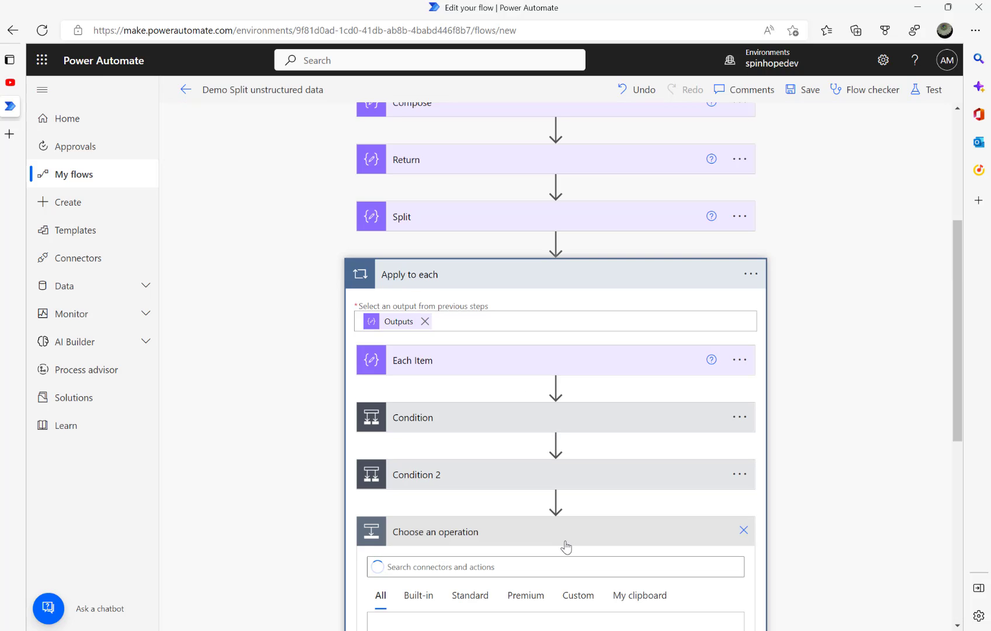
click(643, 595)
scroll(662, 504, down, 2)
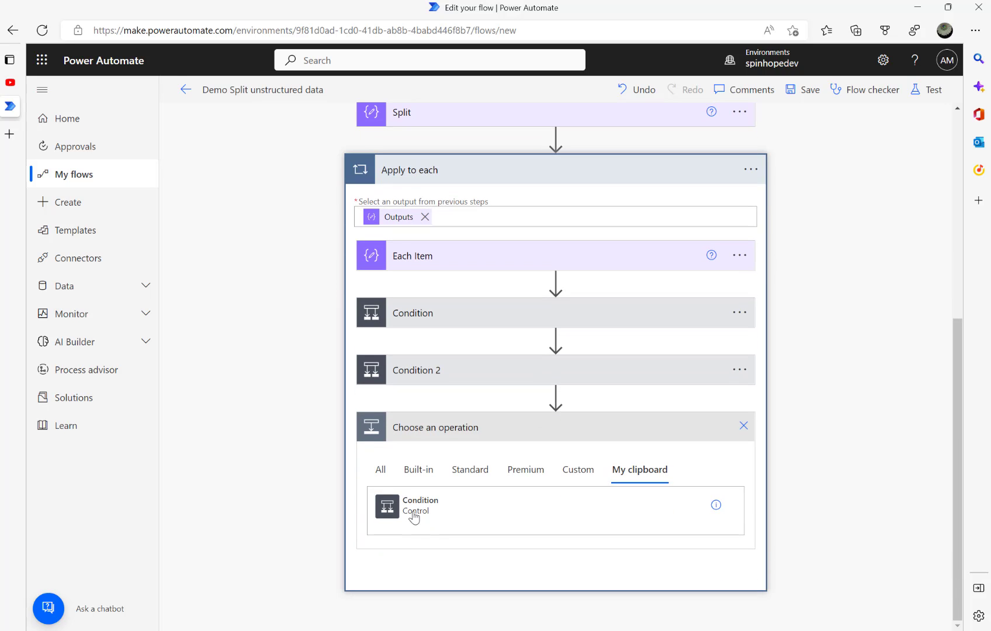
click(414, 512)
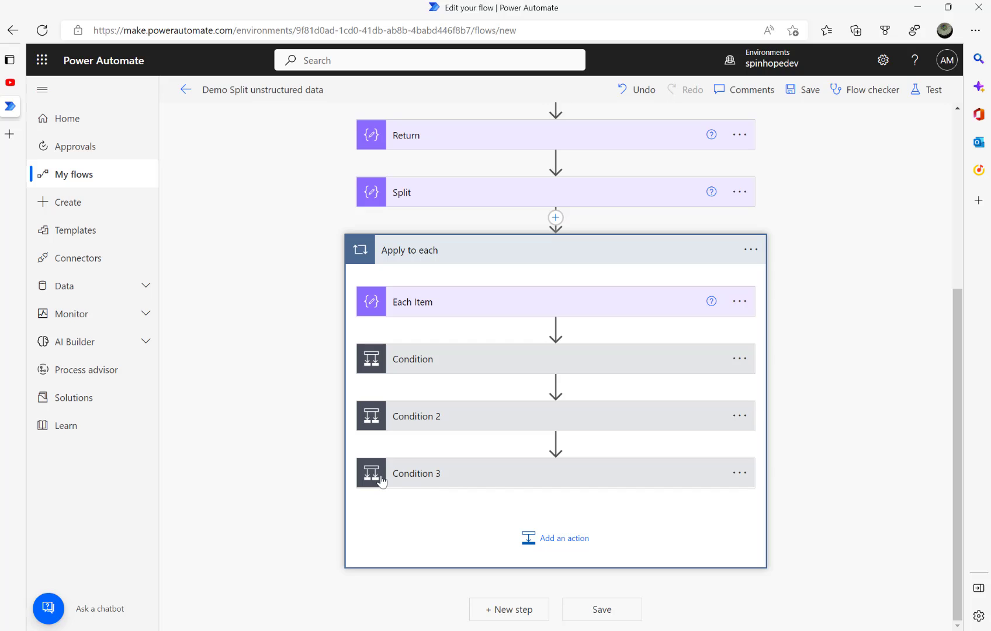
click(533, 477)
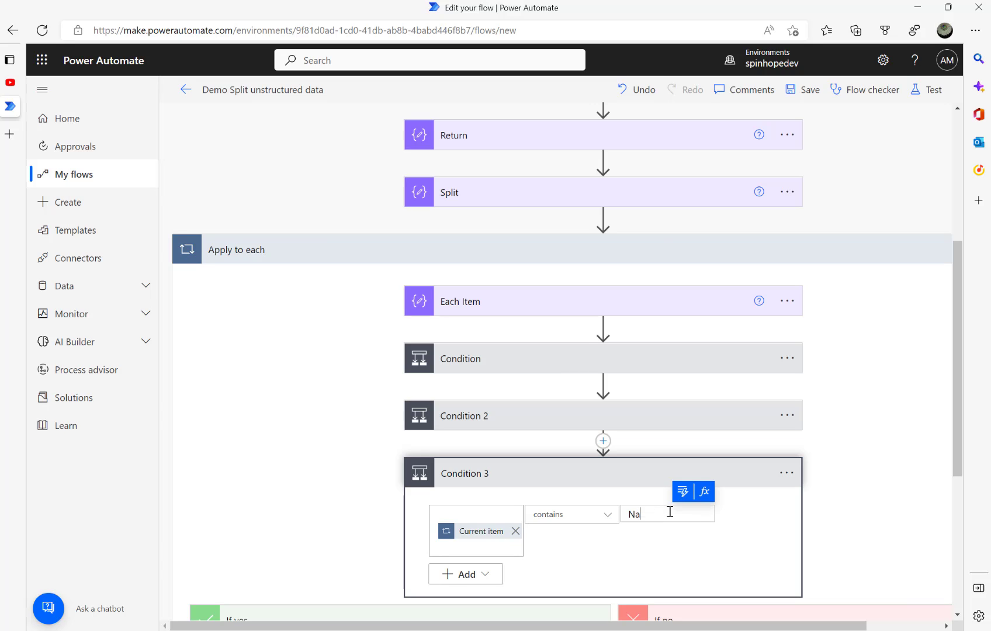
key(BackSpace)
key(BackSpace)
text(Com)
scroll(369, 440, down, 3)
Change Set variable 3's expression to last(split(item(),'Company:')) and collapse Condition 3
click(334, 510)
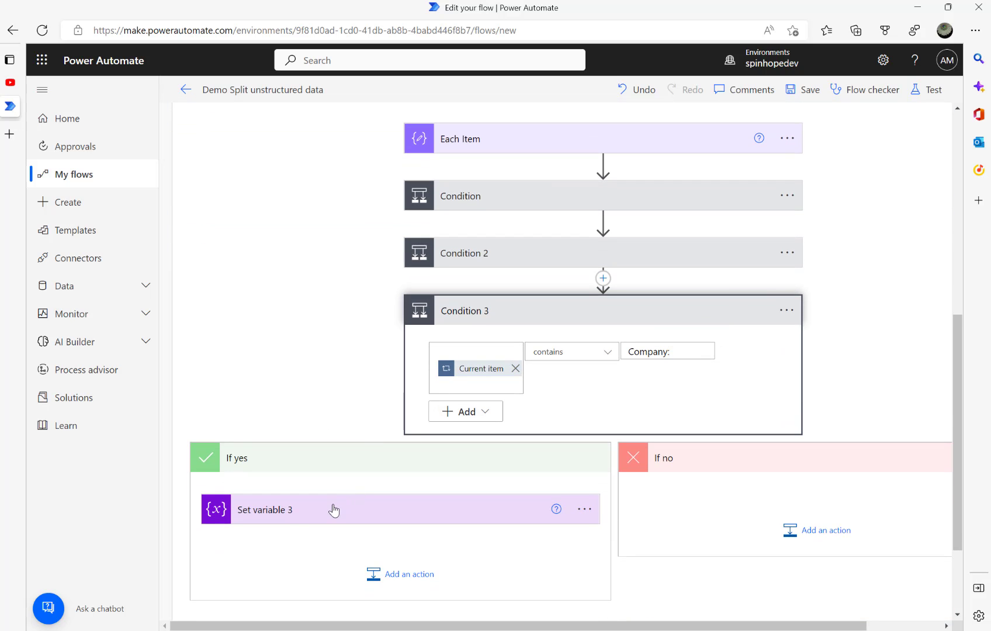
click(342, 564)
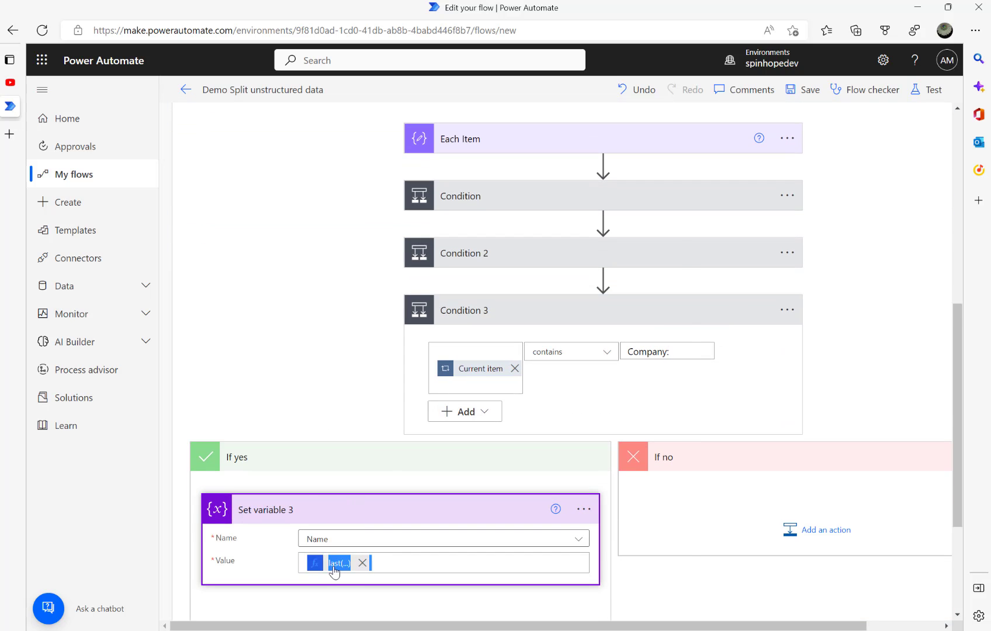
double_click(418, 243)
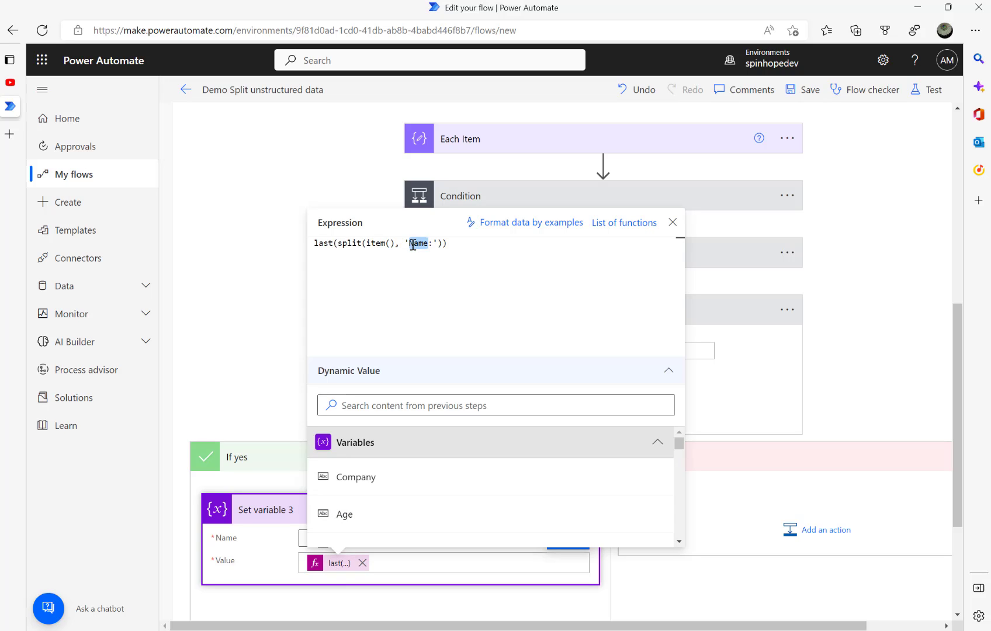
text(Company)
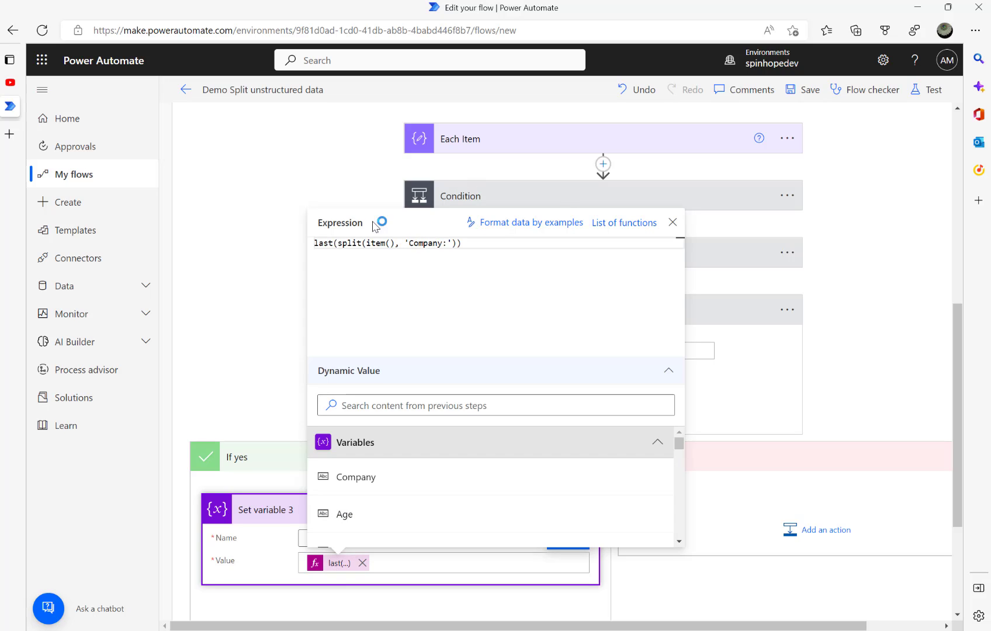
click(211, 301)
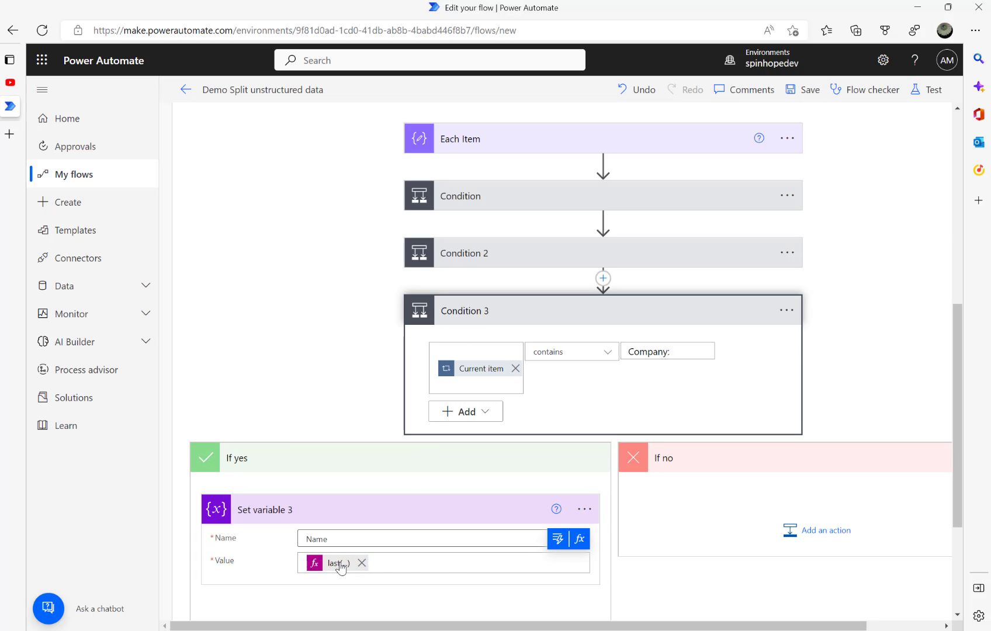
click(415, 509)
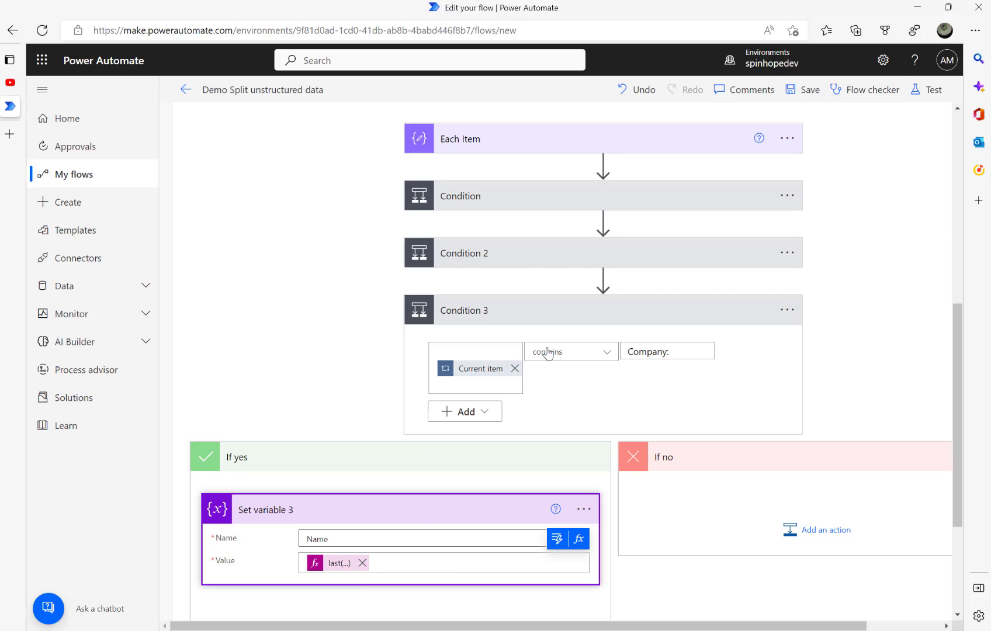
click(525, 315)
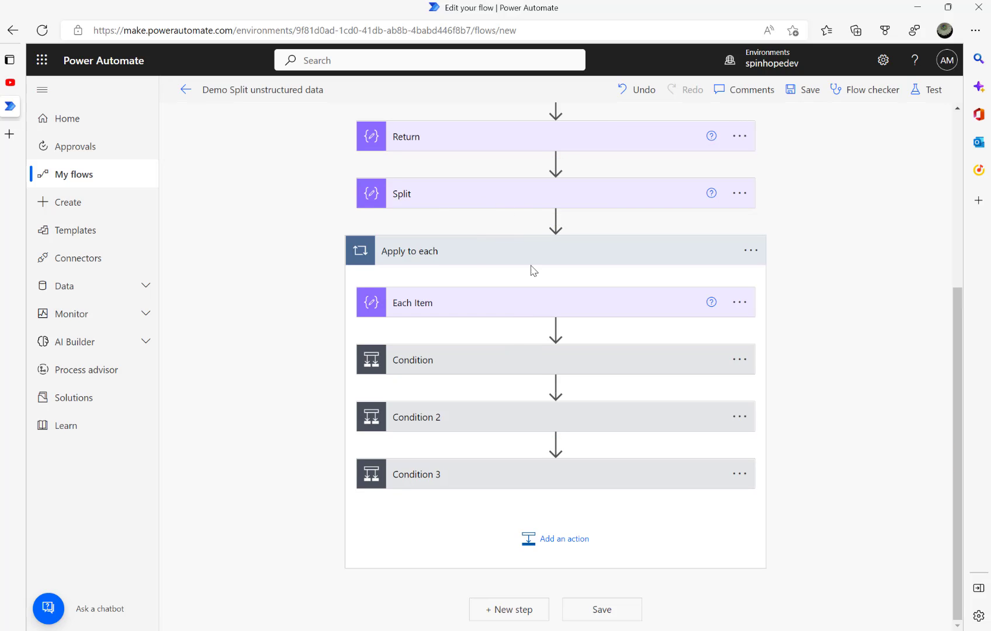
Add a Compose step after the loop and rename it 'Final Results'
click(472, 257)
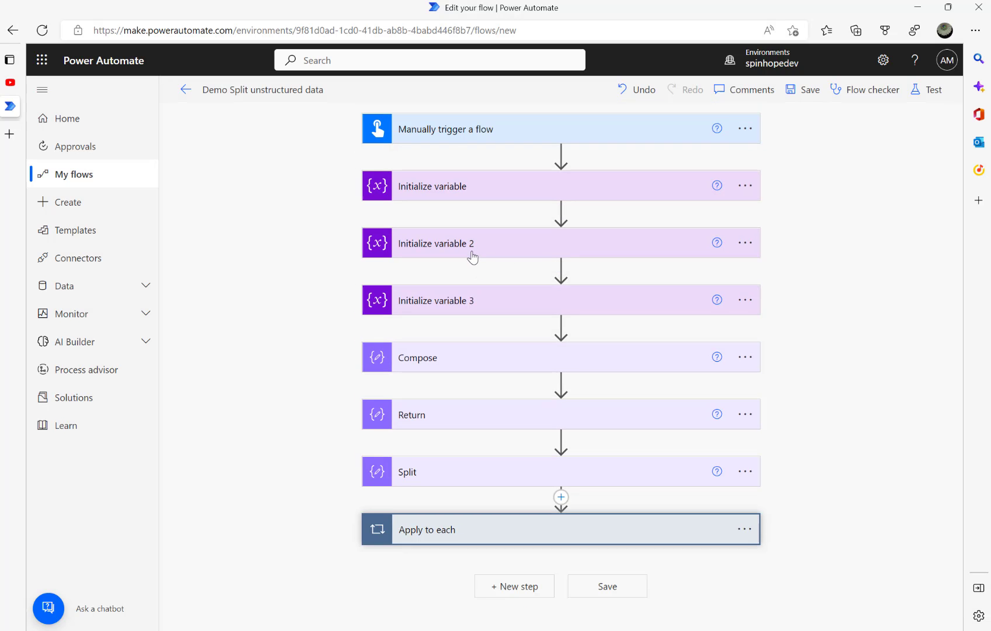
click(509, 587)
text(compose)
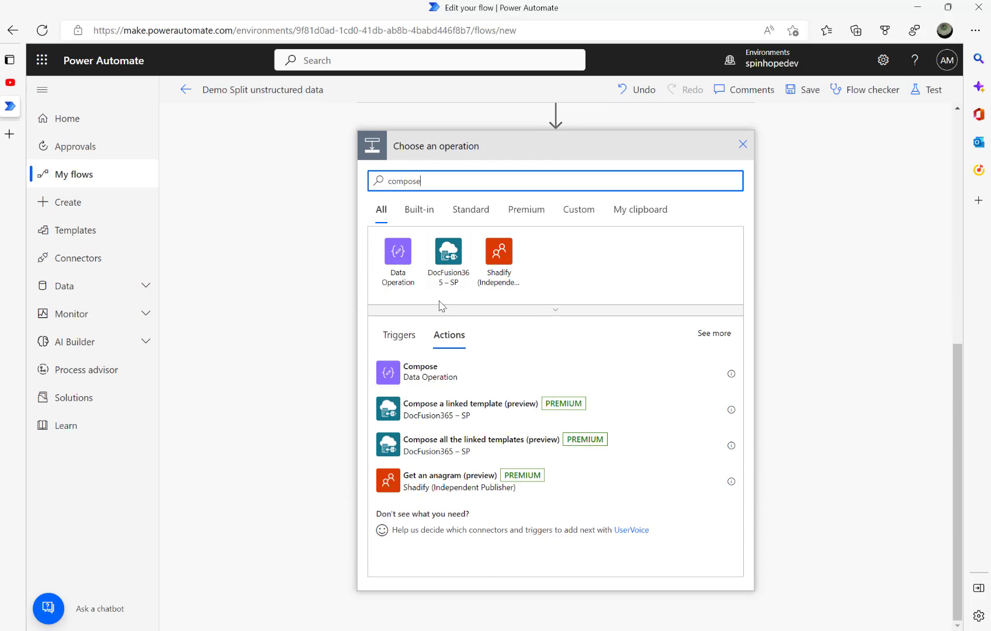
click(424, 378)
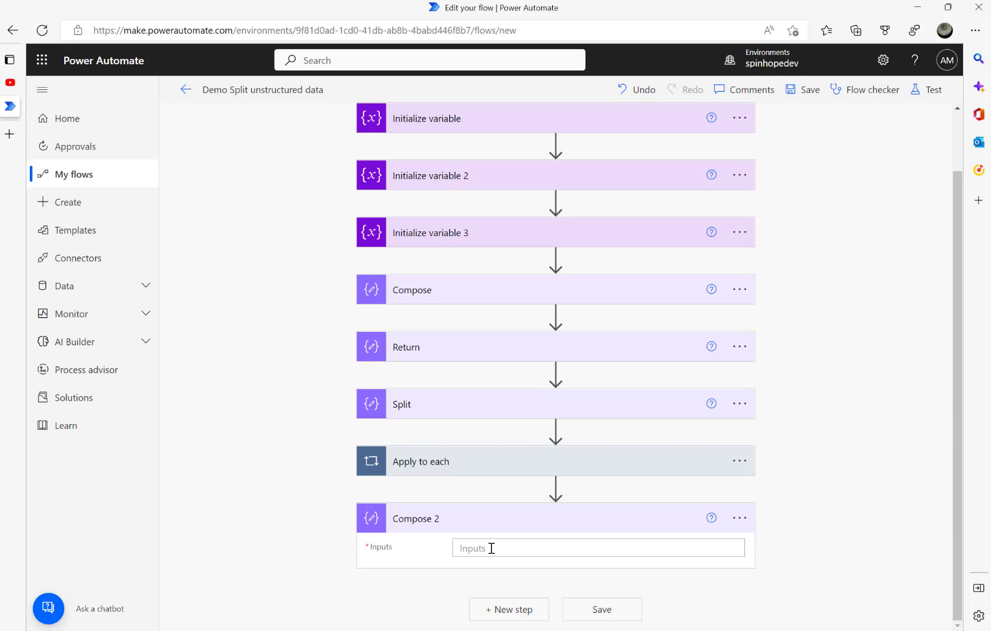
click(745, 516)
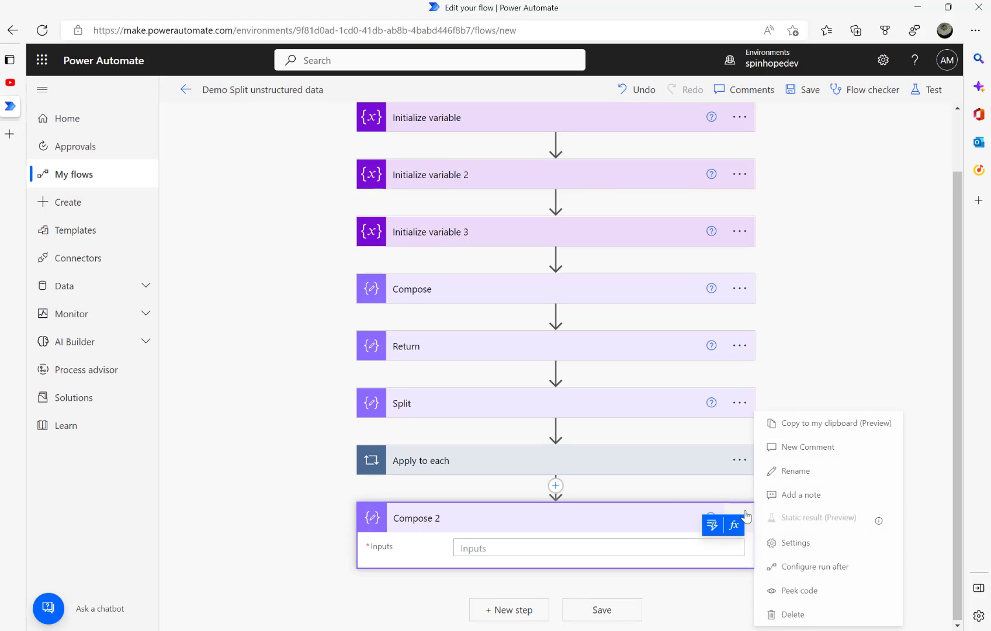
click(805, 473)
text(F)
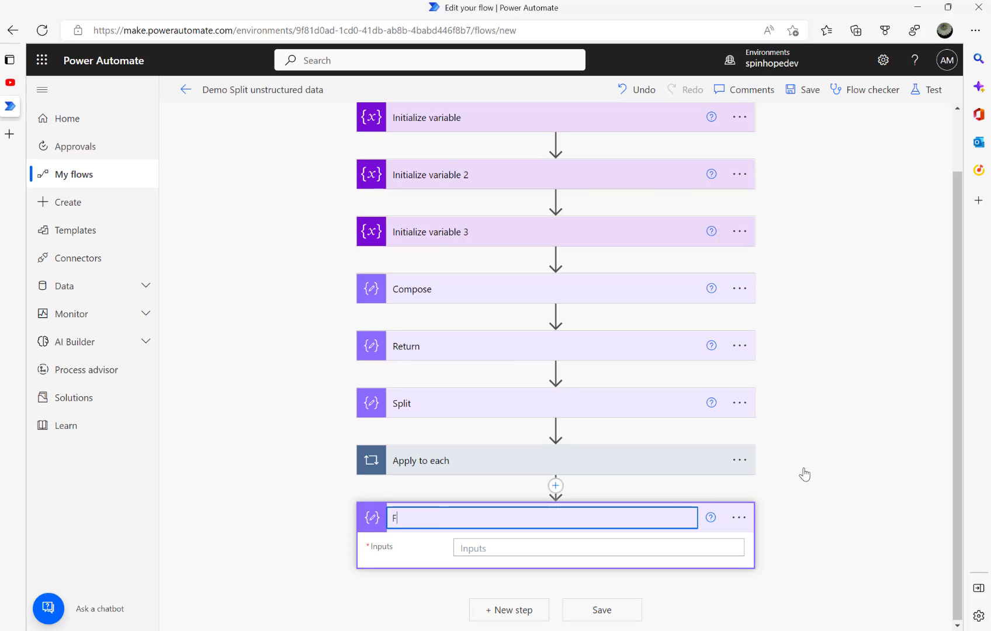
text(inal Results)
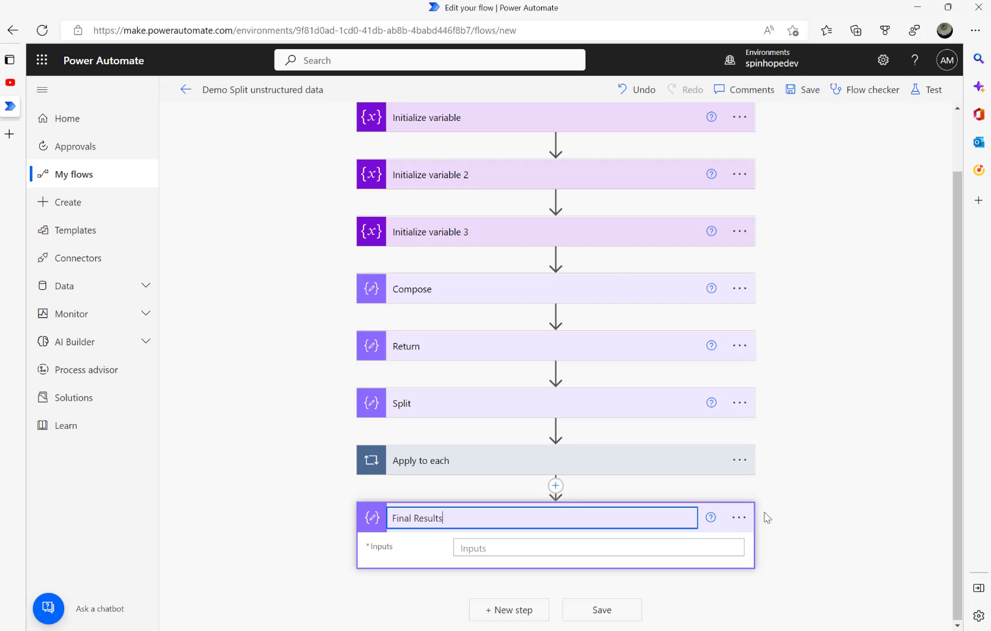
click(524, 548)
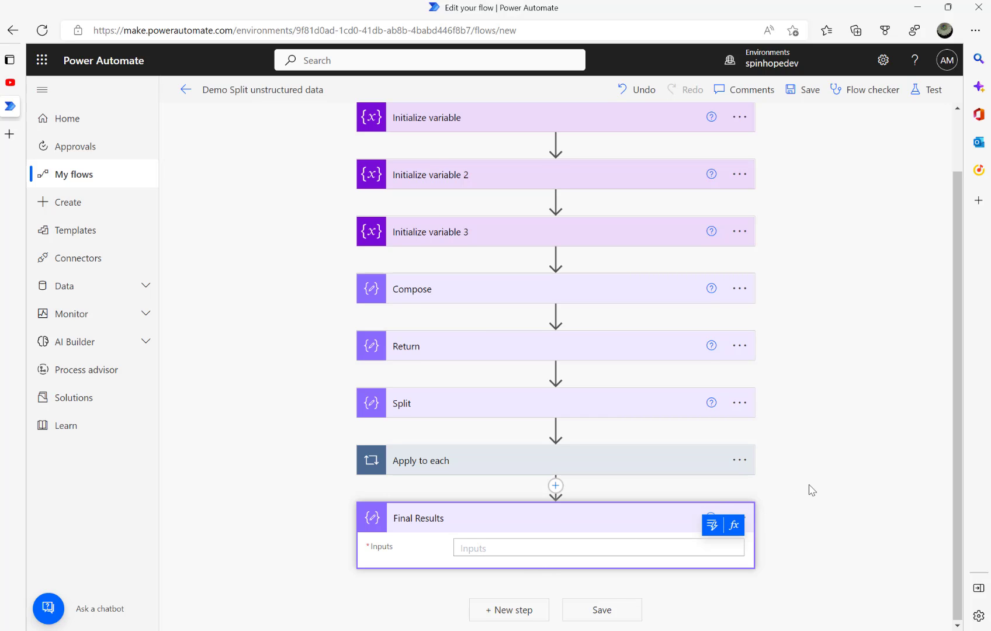
Insert the Name, Age and Company variables into Final Results' Inputs
click(712, 525)
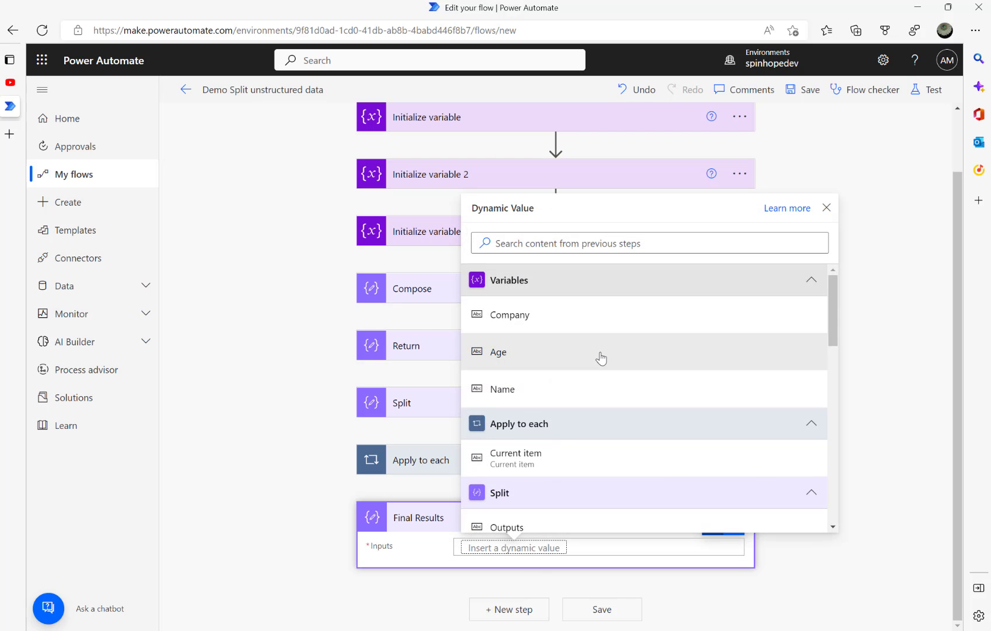
click(511, 320)
key(BackSpace)
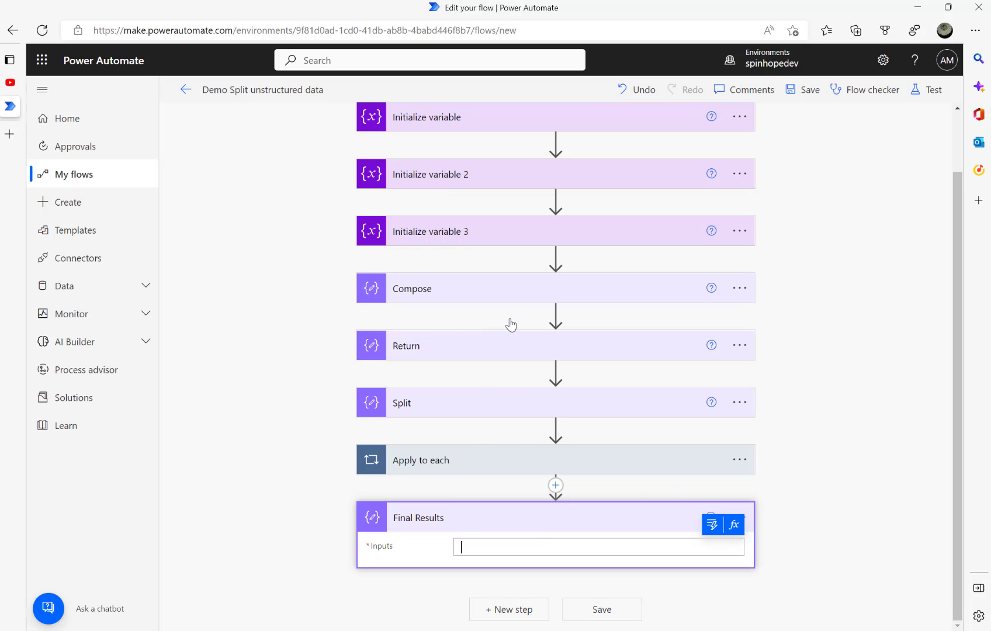
click(710, 525)
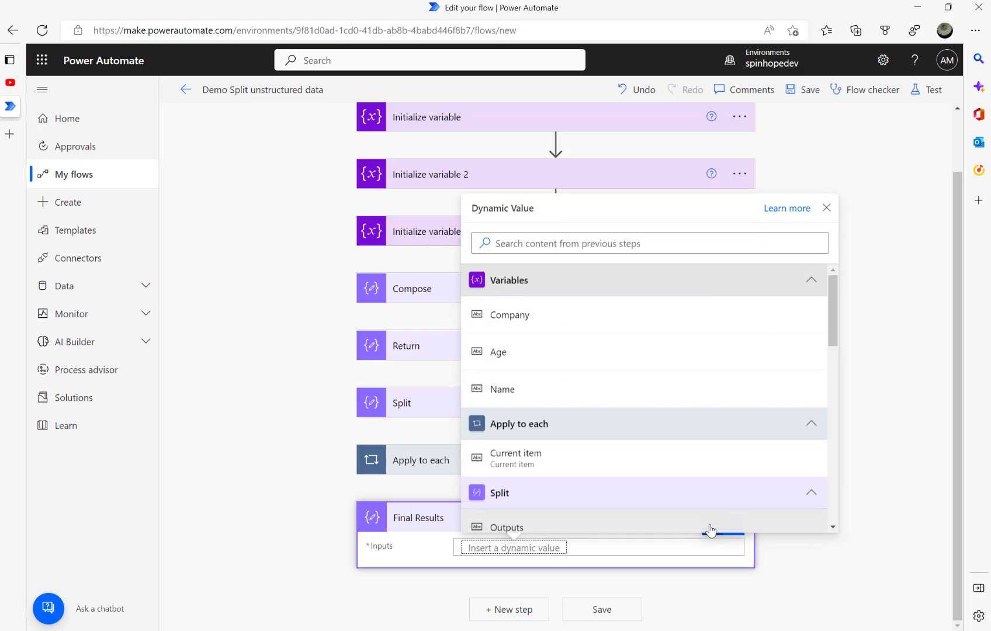
click(508, 389)
key(Return)
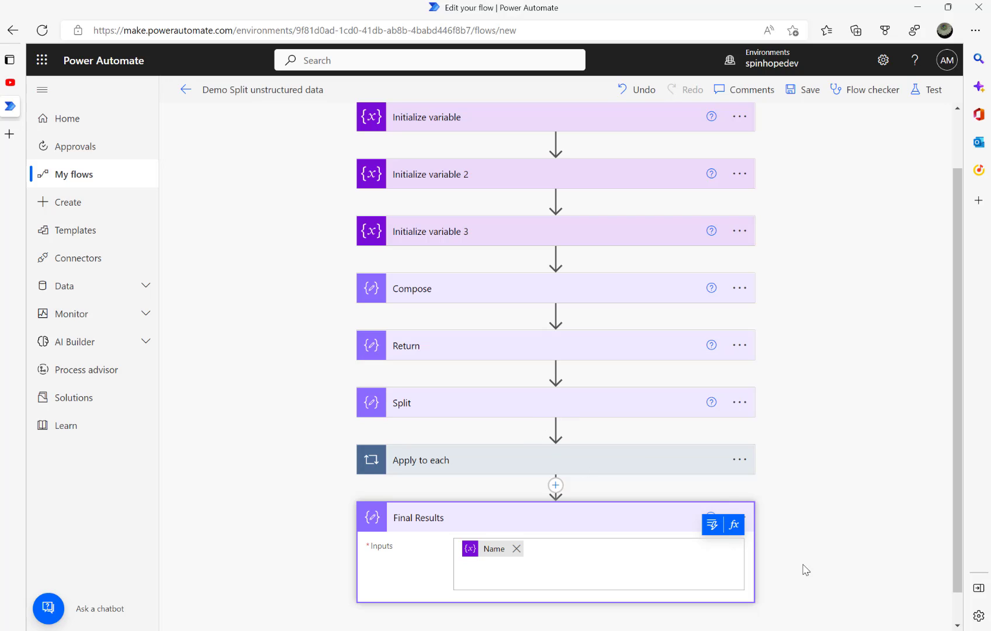
click(712, 526)
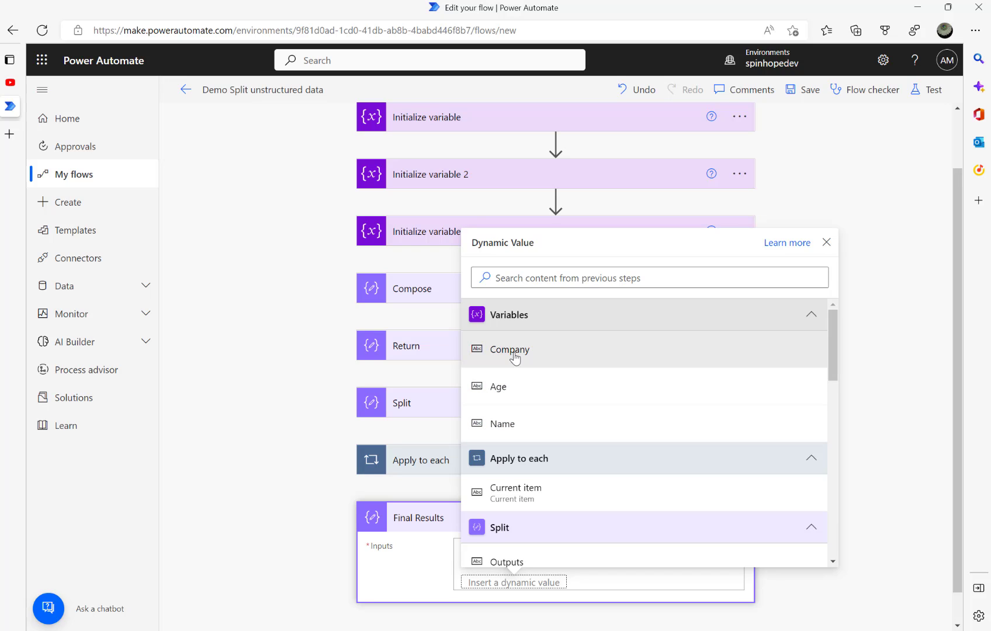
click(504, 388)
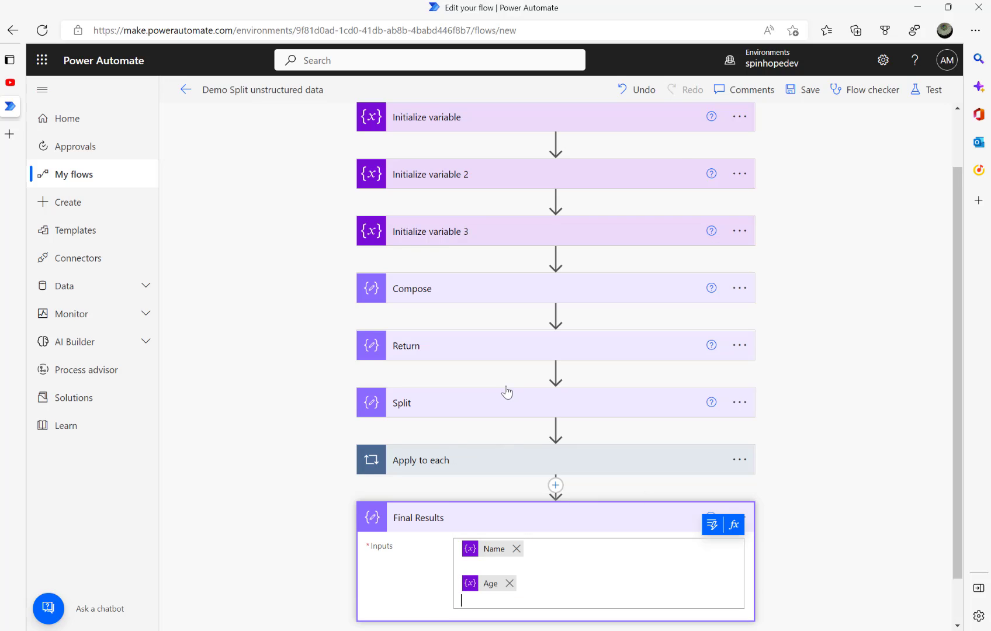
click(712, 523)
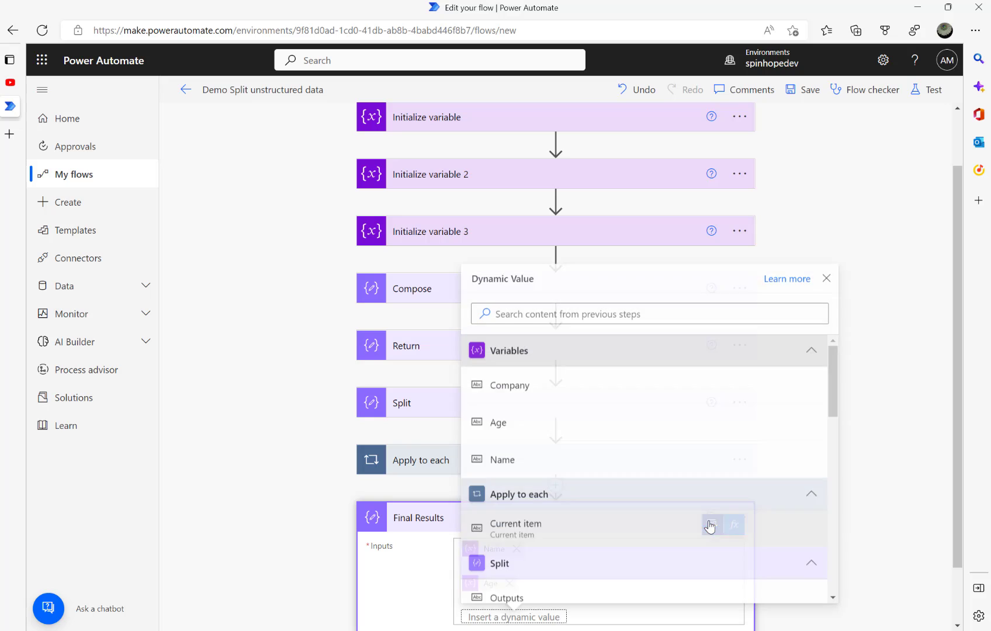
click(507, 383)
Review the Final Results inputs and cancel the extra new step
click(295, 439)
scroll(295, 438, down, 1)
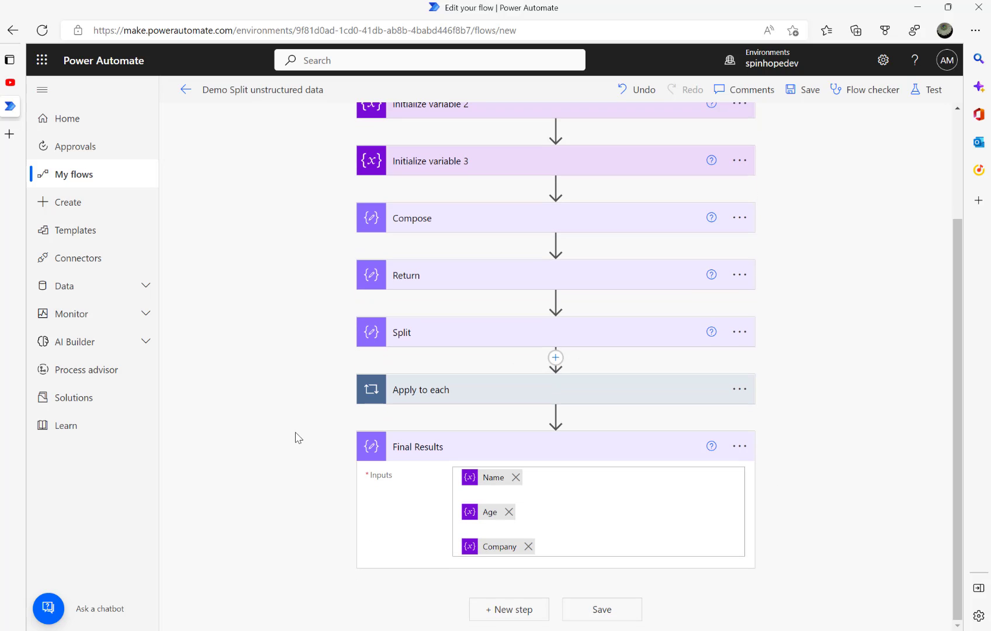
click(501, 611)
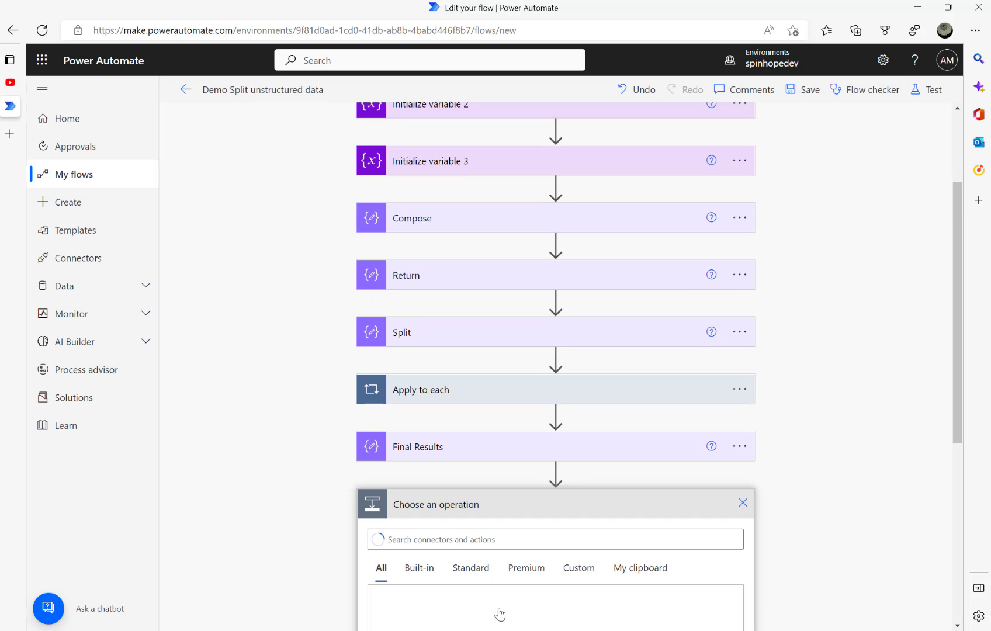
click(465, 448)
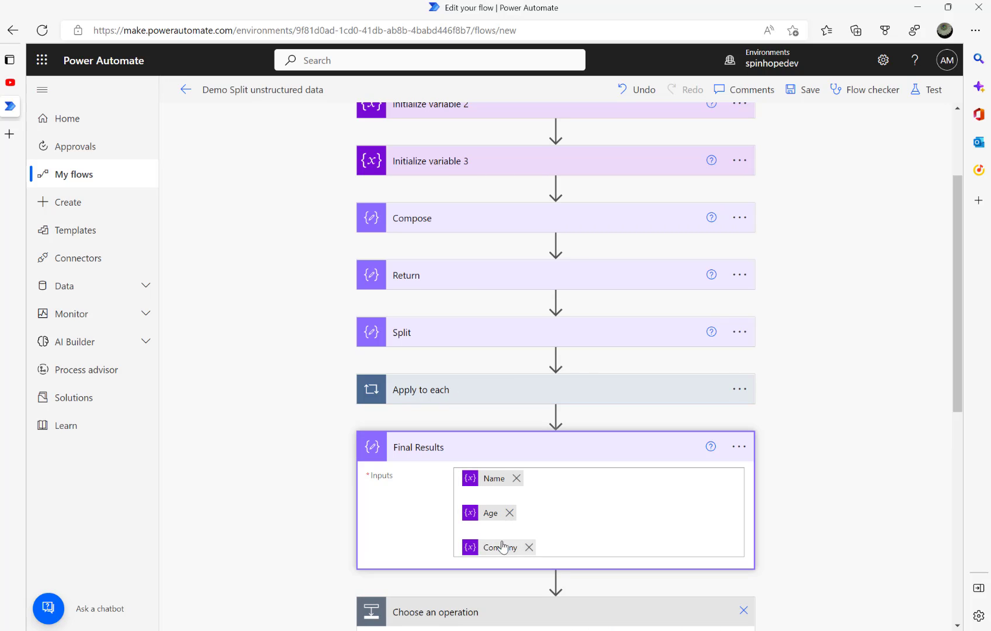
click(743, 610)
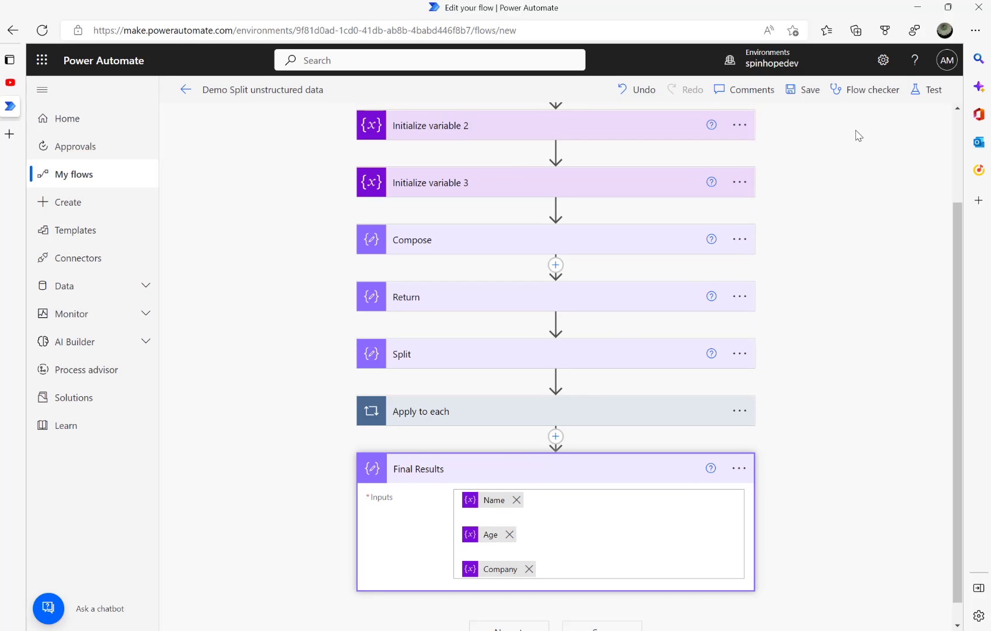
Save and manually test-run the flow, then view Final Results' raw output
click(921, 94)
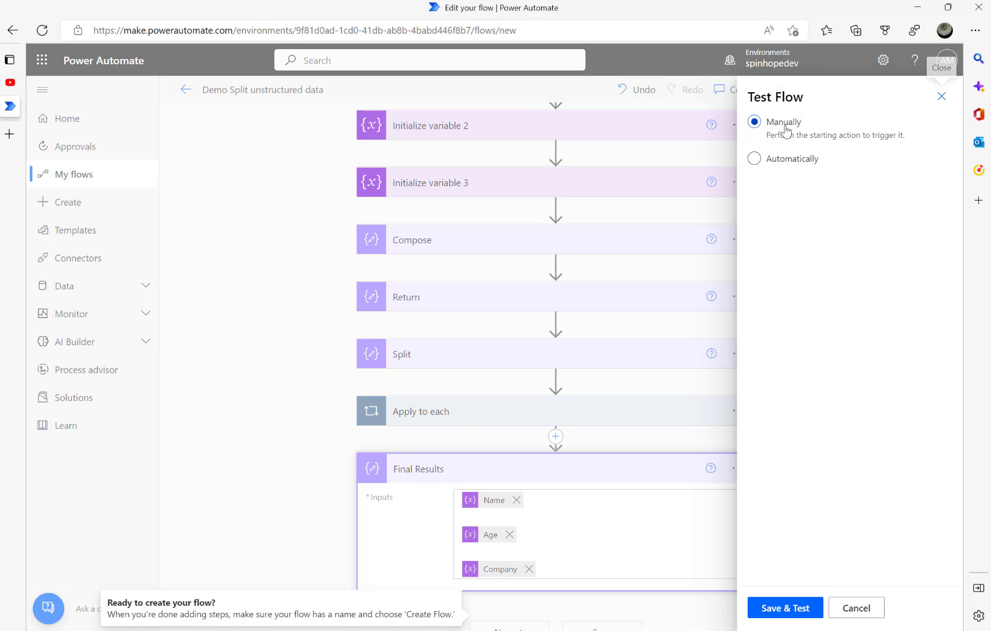
click(782, 610)
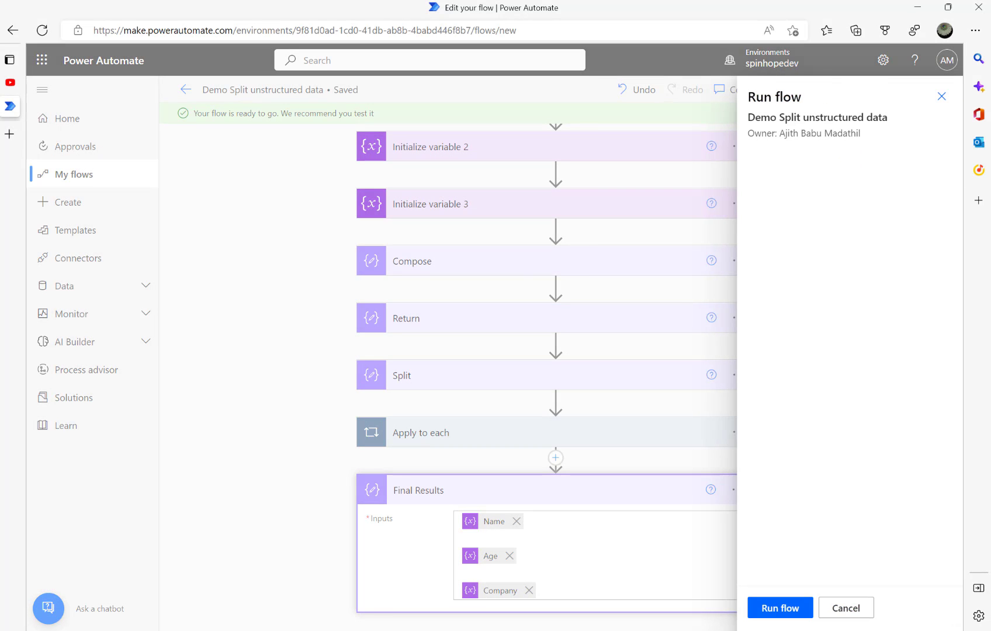
click(780, 610)
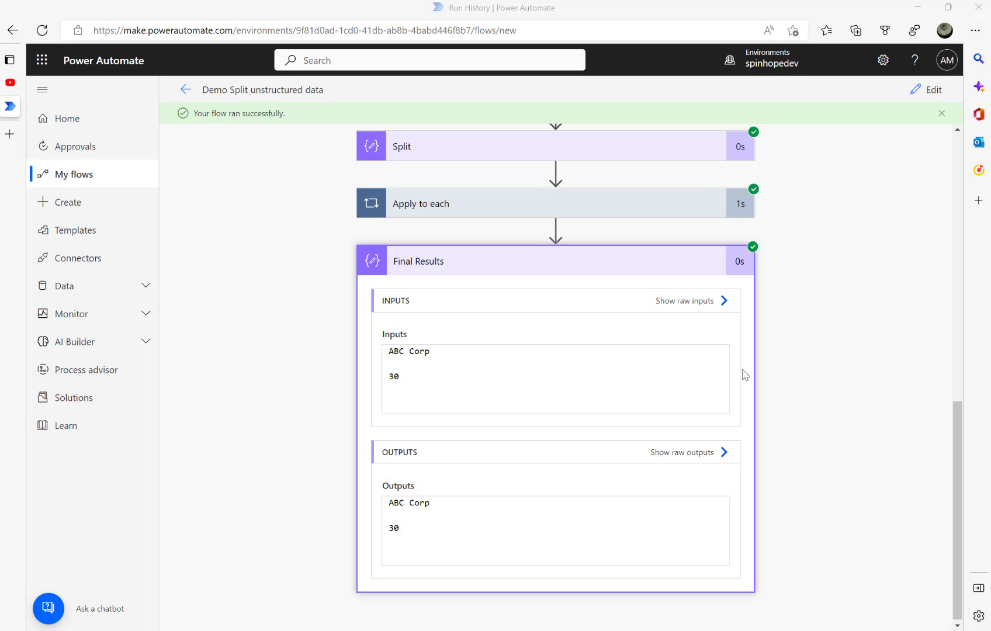
click(696, 456)
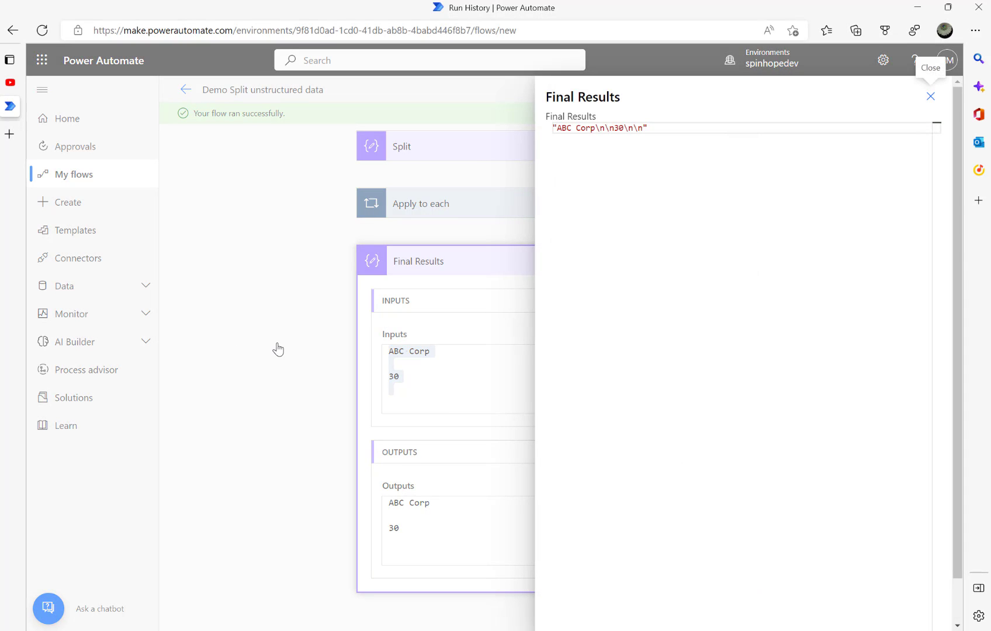
click(932, 97)
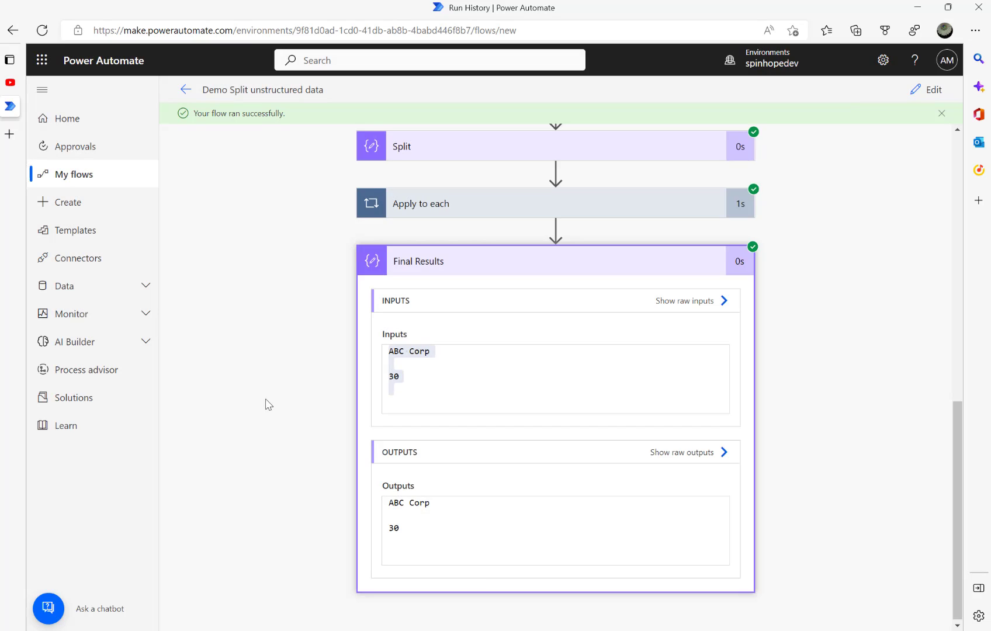
Inspect the loop's first Condition result and the value assigned to Name
scroll(280, 395, up, 6)
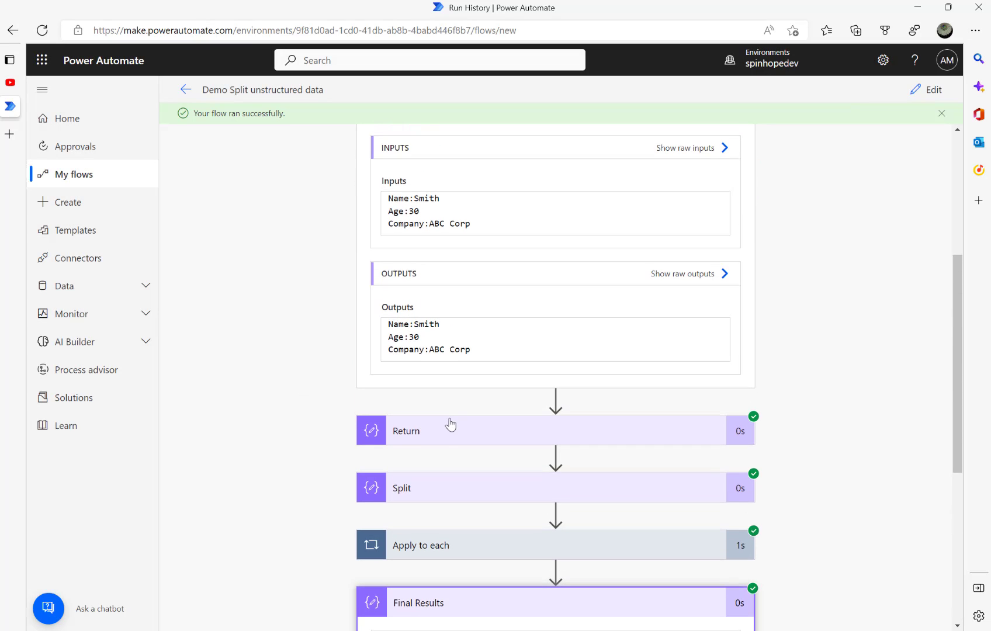
scroll(449, 421, down, 4)
click(456, 317)
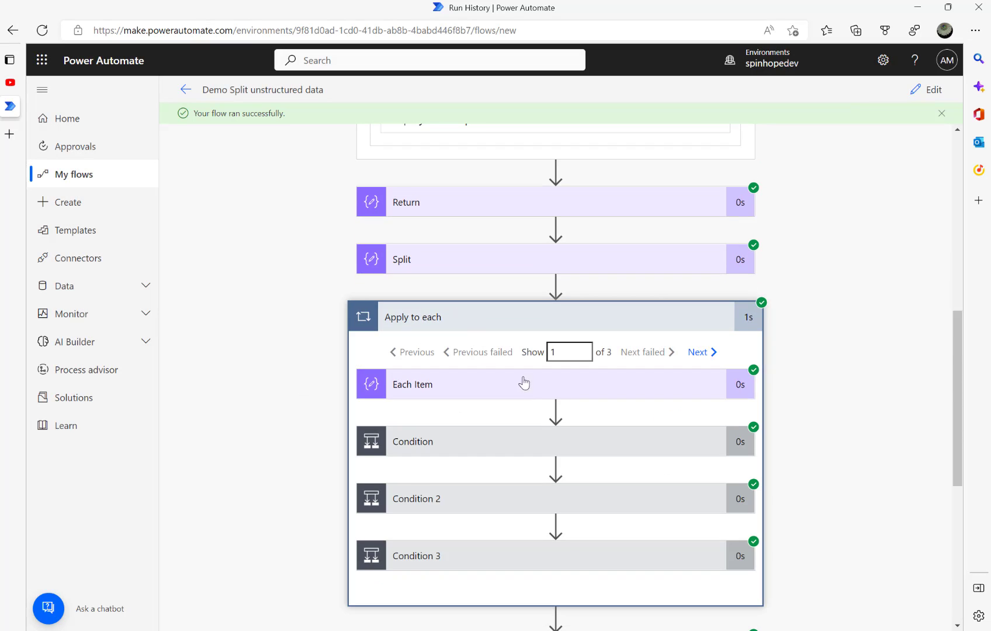
click(502, 446)
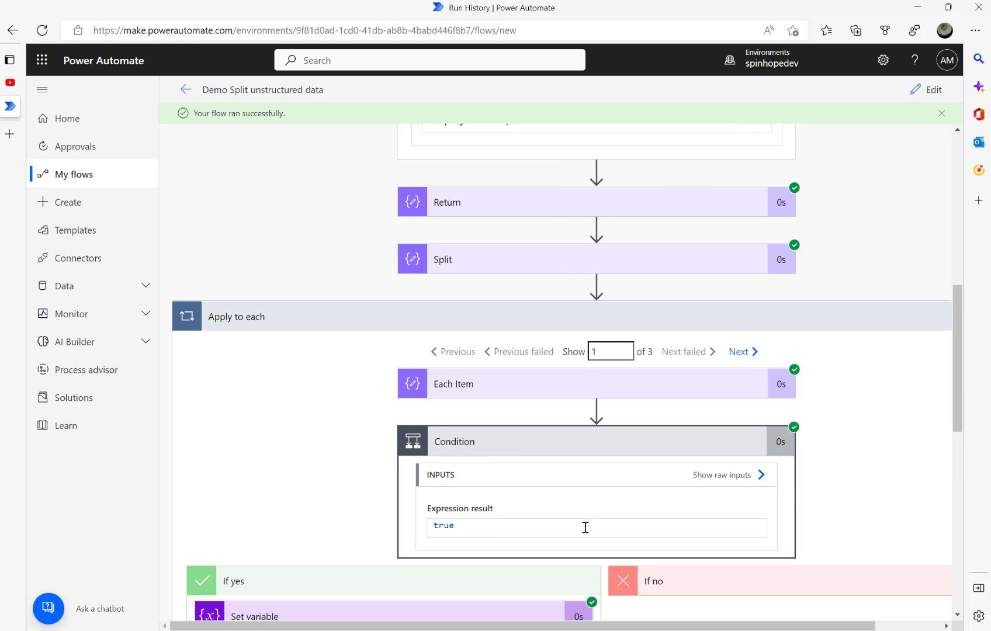
scroll(566, 516, down, 1)
click(401, 558)
scroll(475, 525, down, 3)
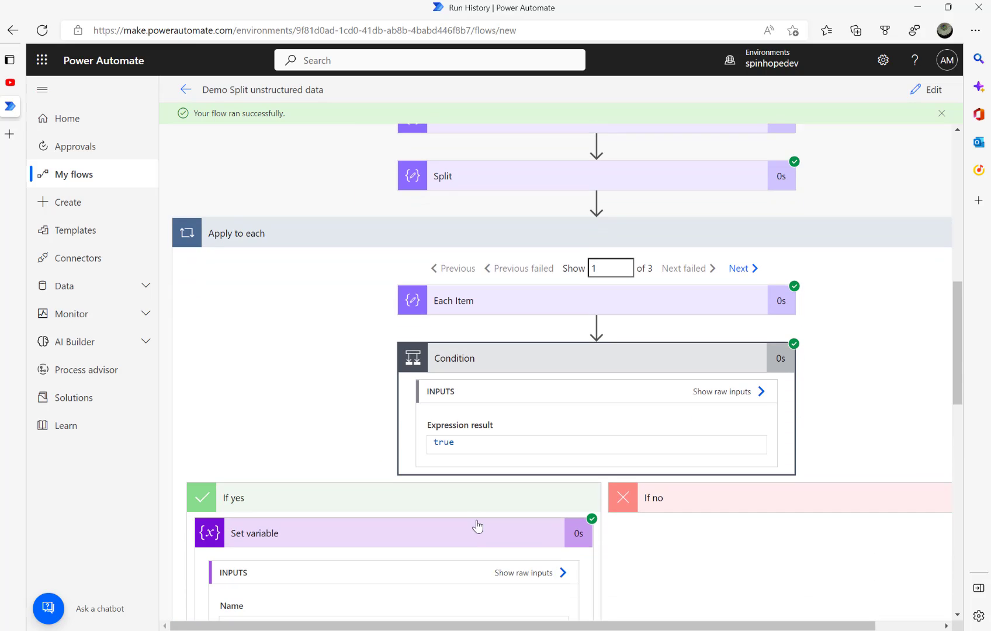
scroll(751, 525, down, 12)
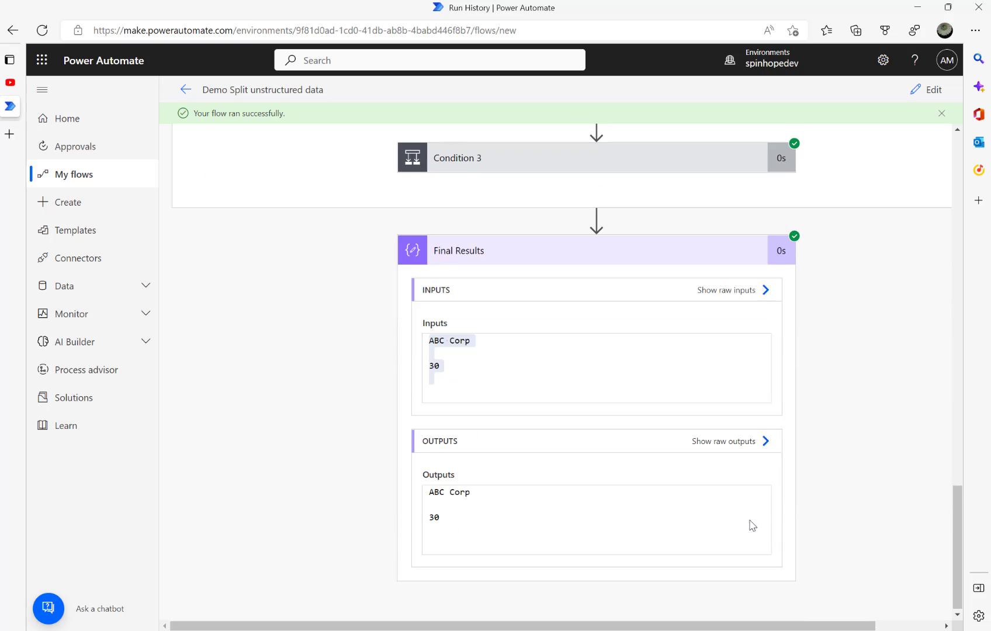
Reopen the flow editor and expand the Apply to each loop, first Condition and its Set variable
click(928, 89)
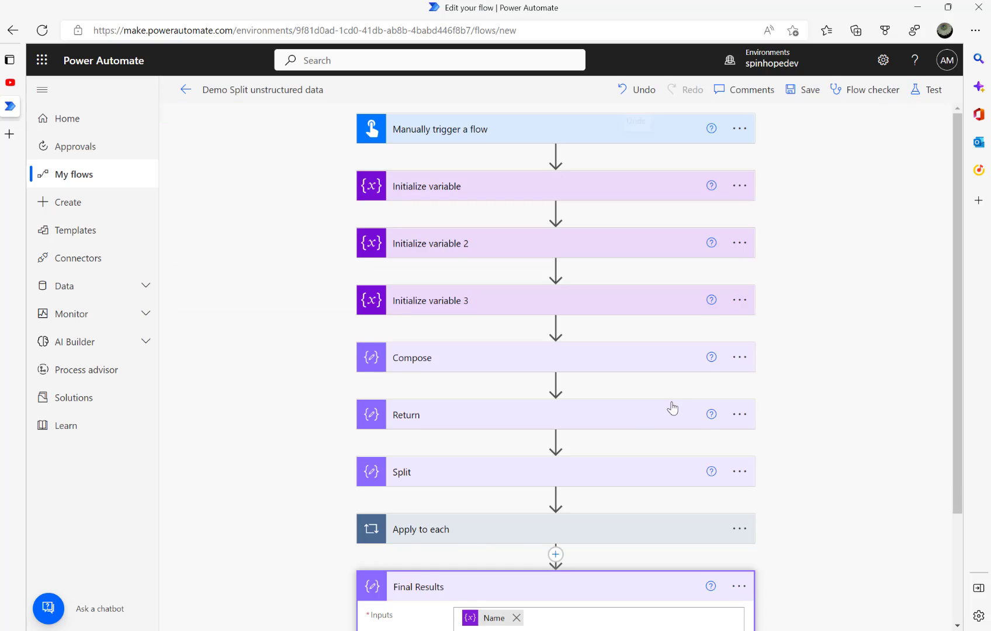
scroll(673, 408, down, 2)
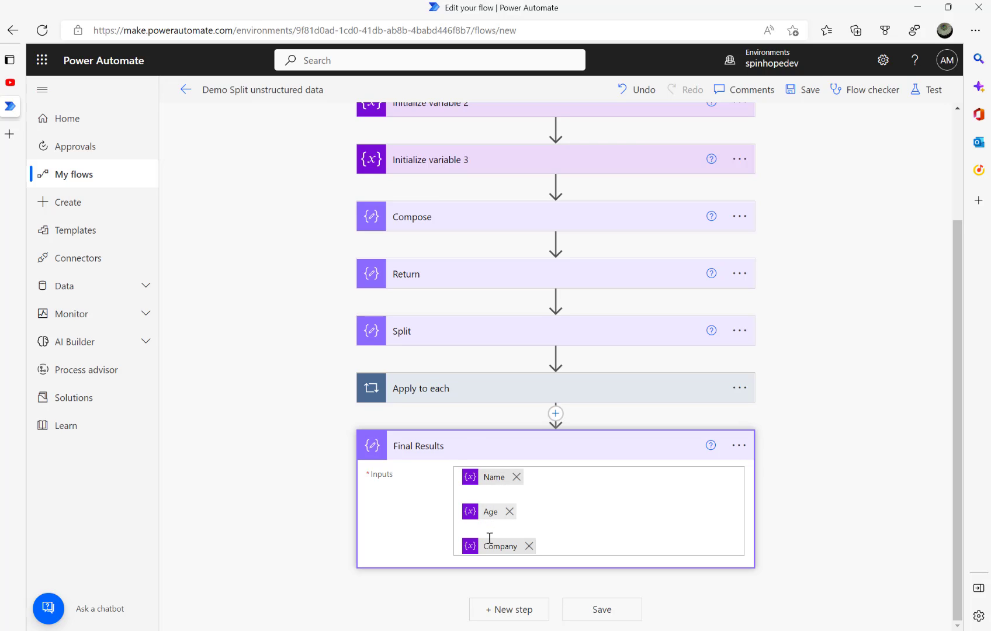
click(454, 389)
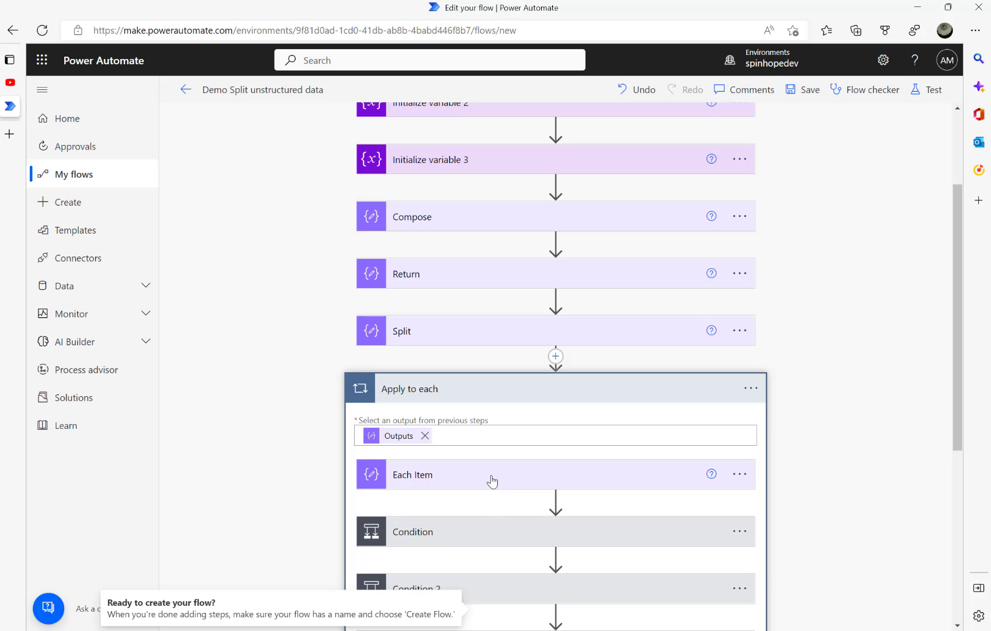
scroll(491, 478, down, 5)
click(454, 199)
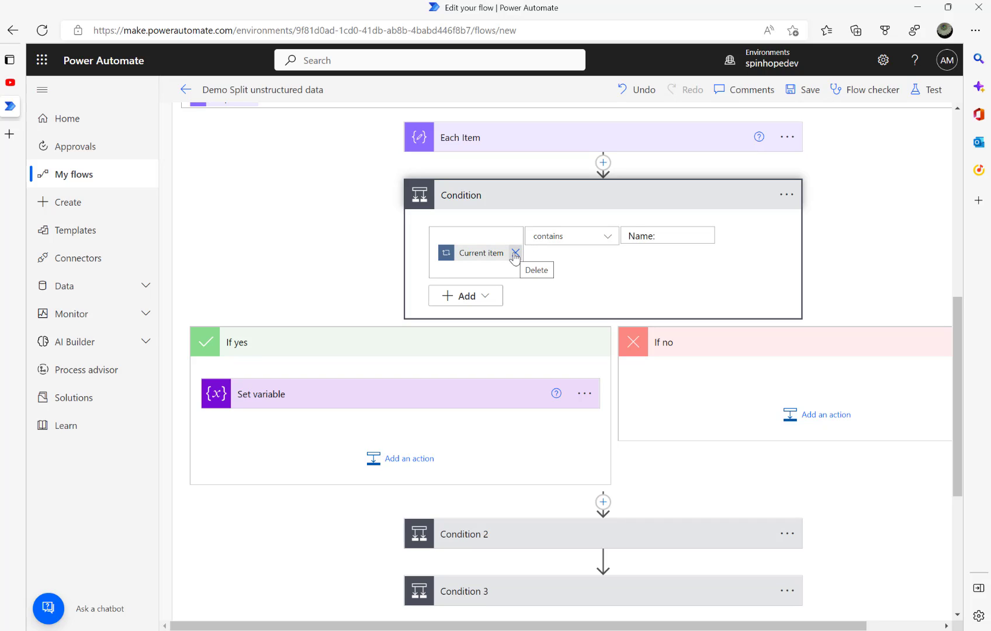
click(673, 237)
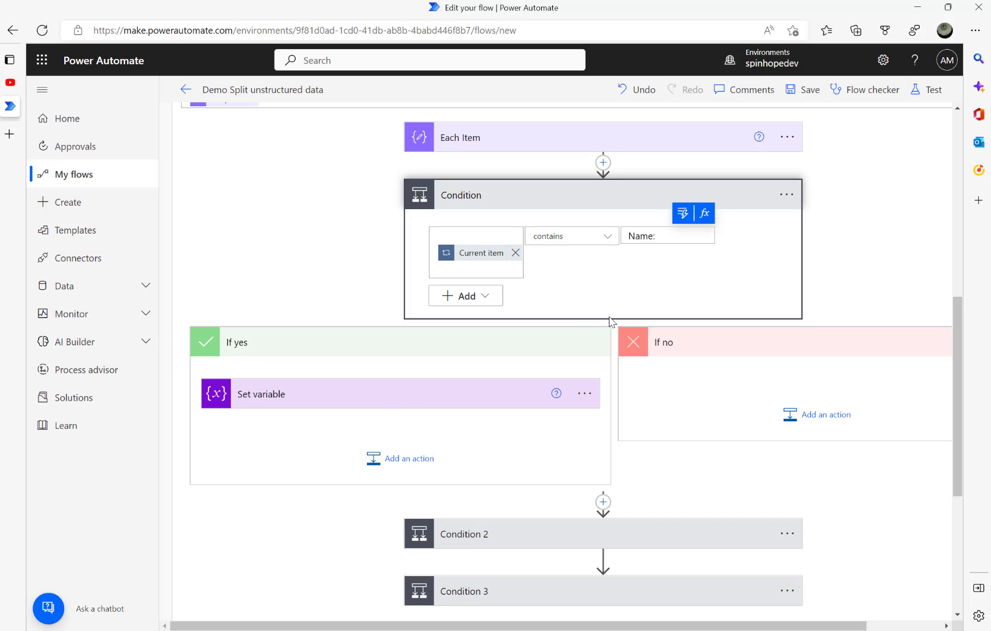
click(397, 393)
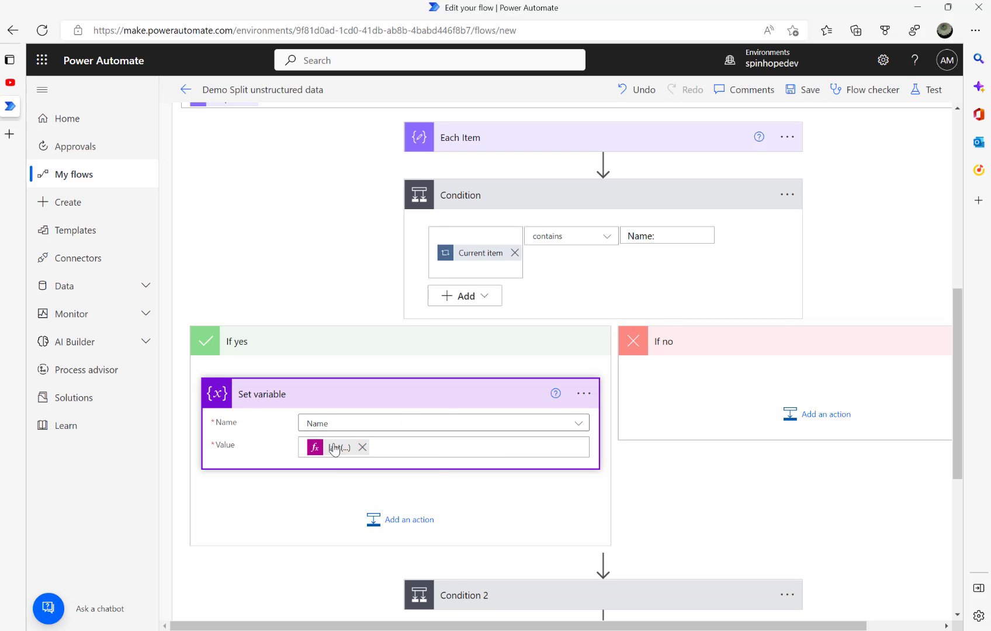
scroll(482, 246, down, 5)
Expand Condition 2, Set variable 2 and Condition 3 to review their checks and values
click(483, 246)
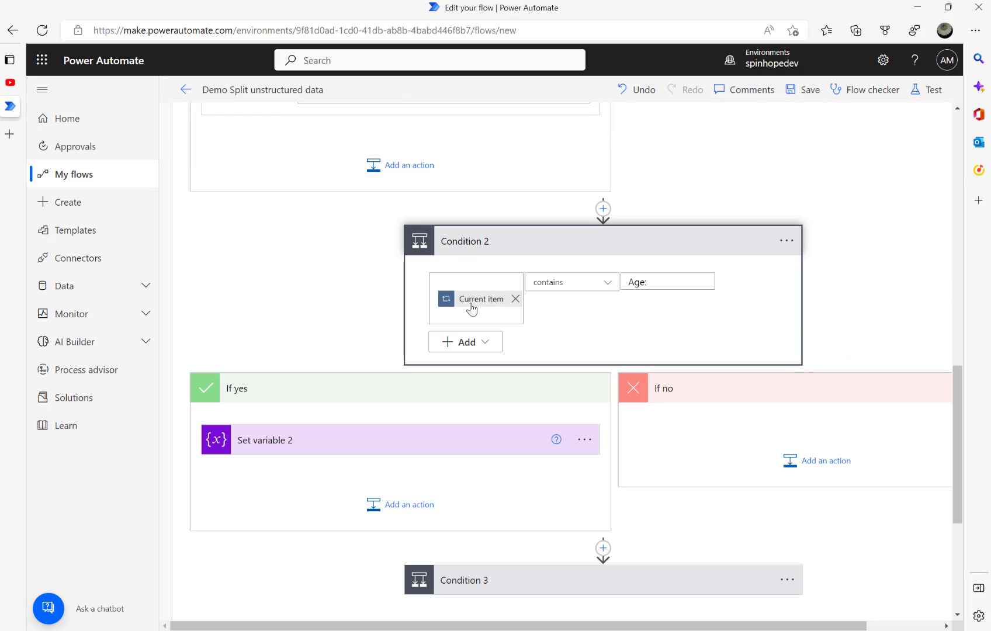
click(343, 441)
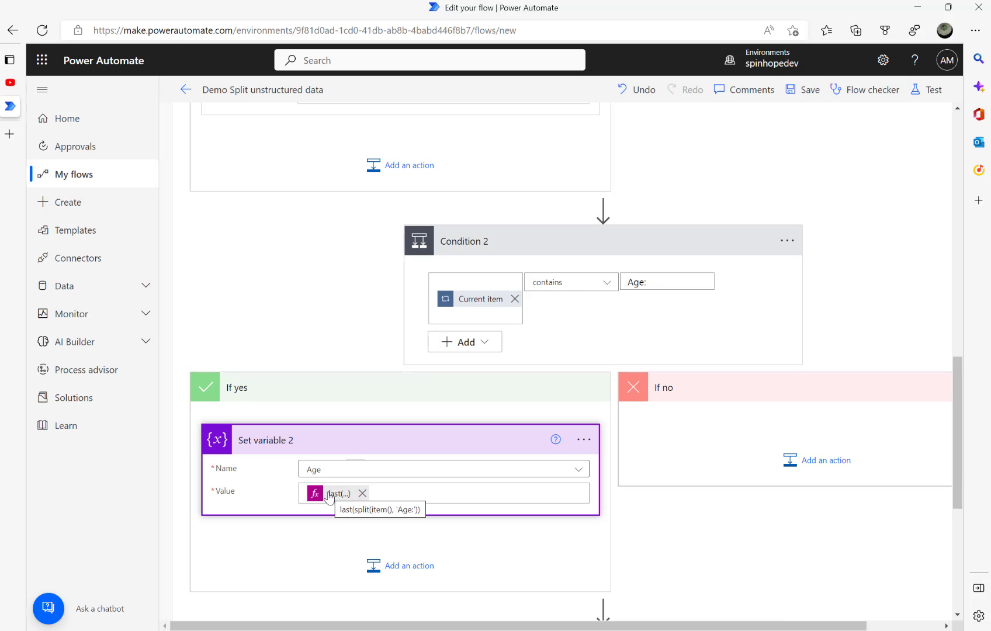
scroll(470, 467, down, 5)
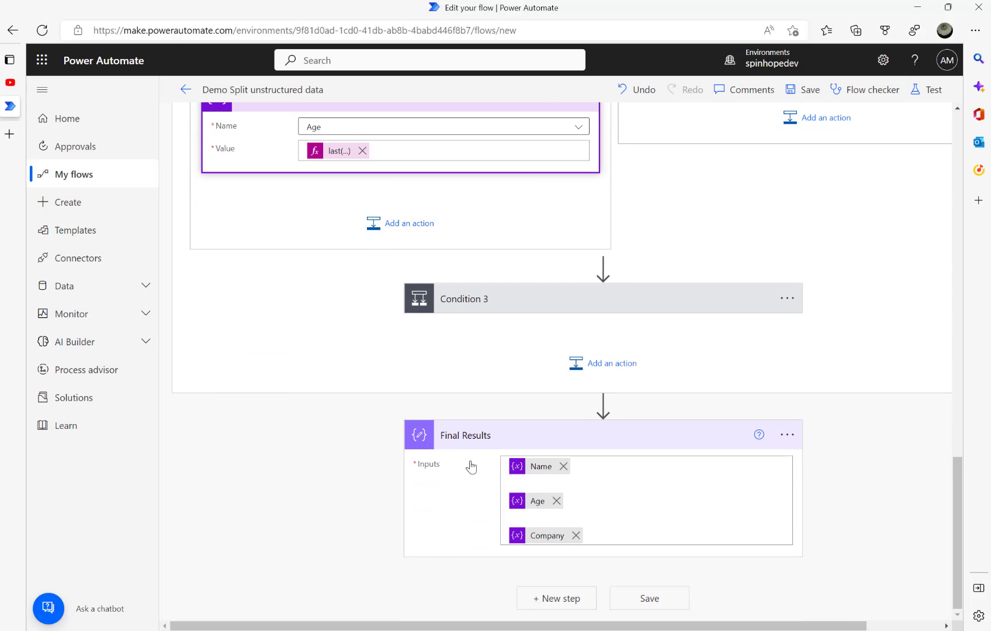
click(472, 303)
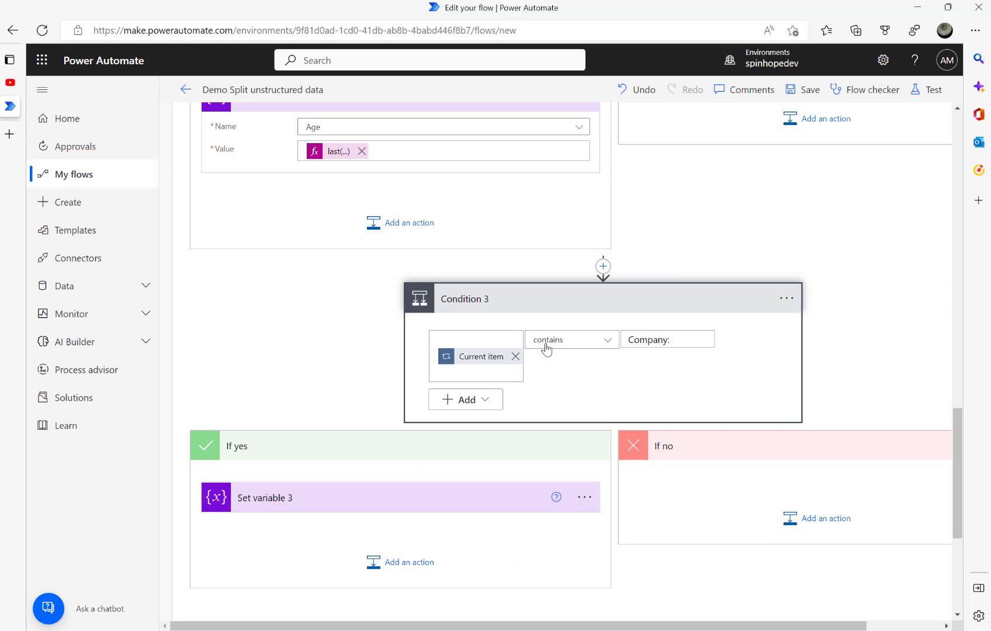
Open the Final Results Compose action and scroll to its Name, Age and Company inputs
scroll(623, 339, up, 10)
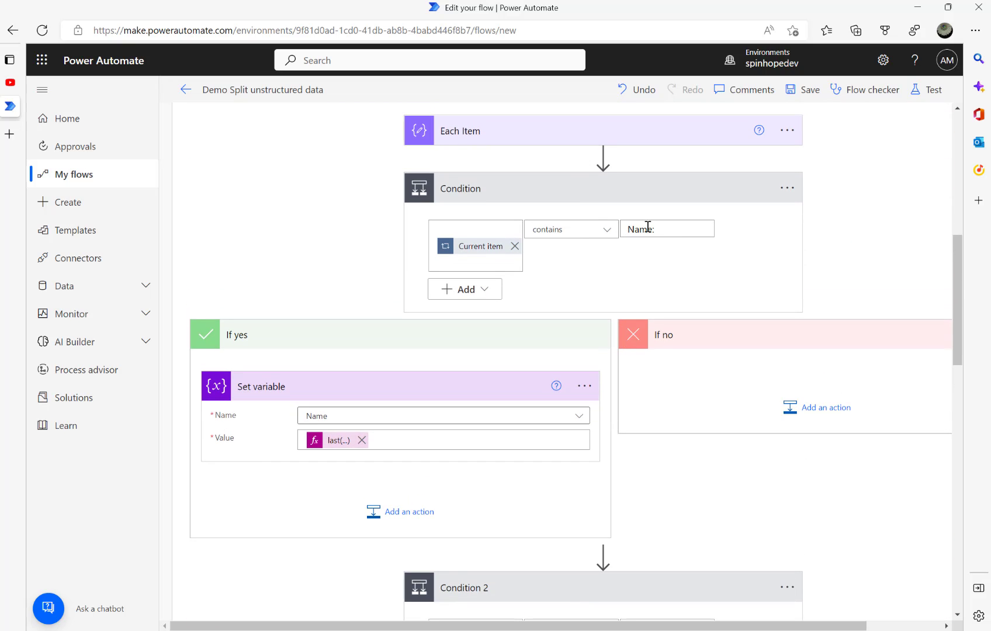
scroll(673, 231, up, 7)
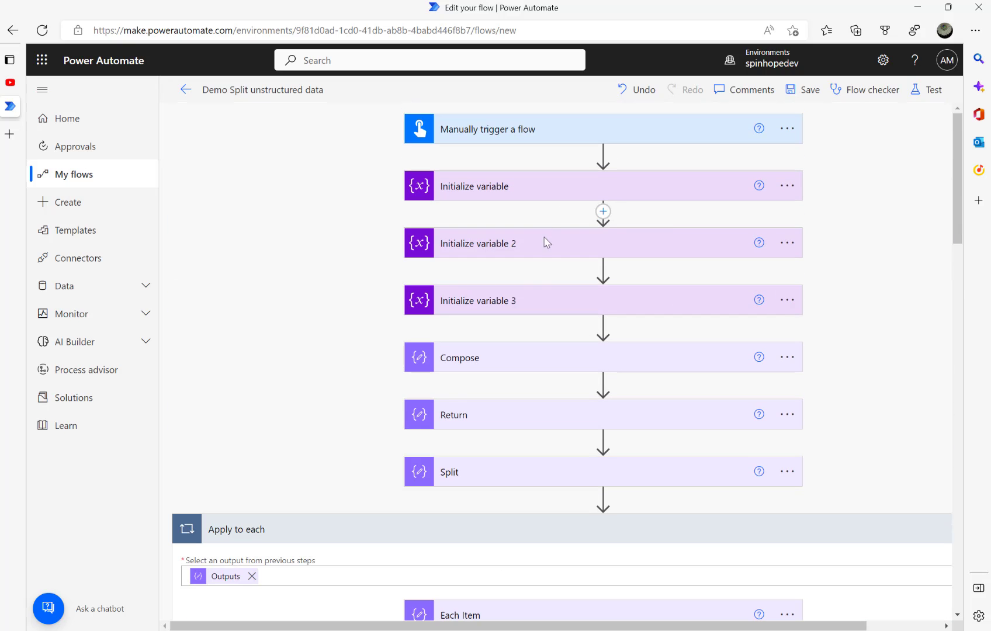
click(491, 360)
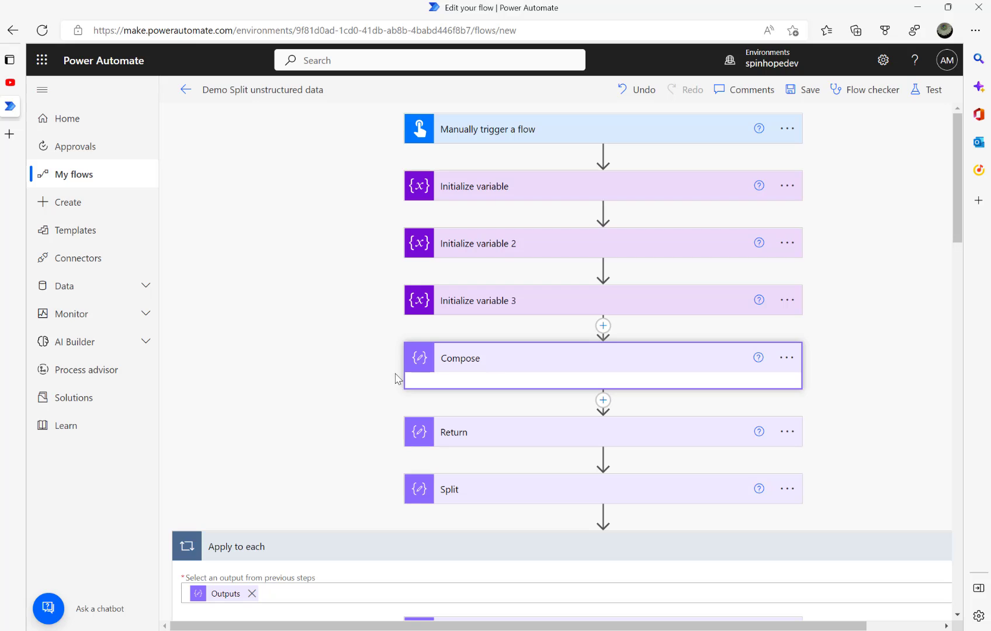
click(545, 359)
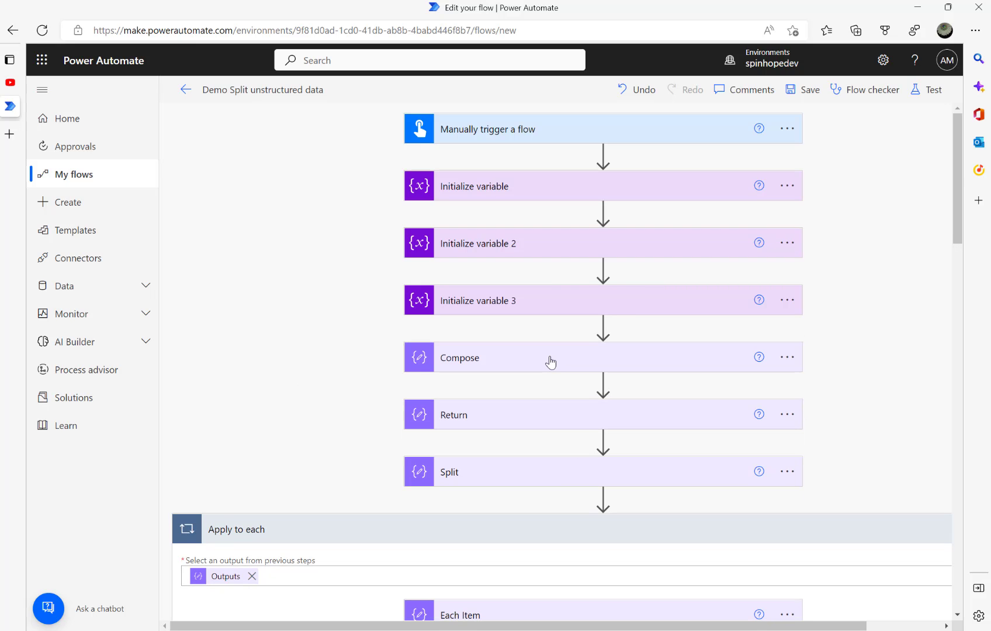
click(551, 363)
scroll(248, 368, down, 6)
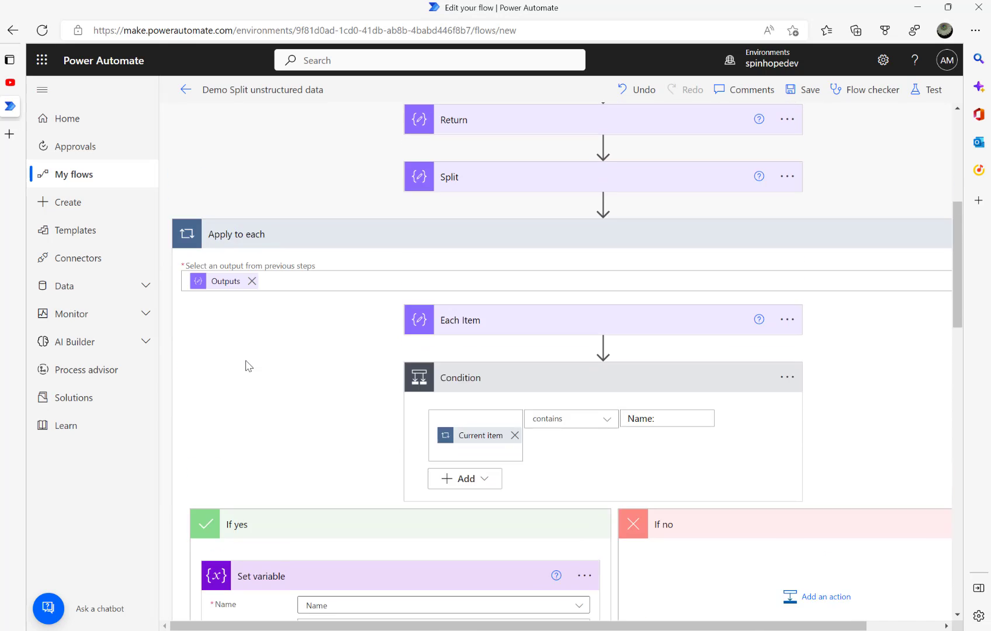
scroll(248, 367, up, 5)
scroll(511, 354, down, 15)
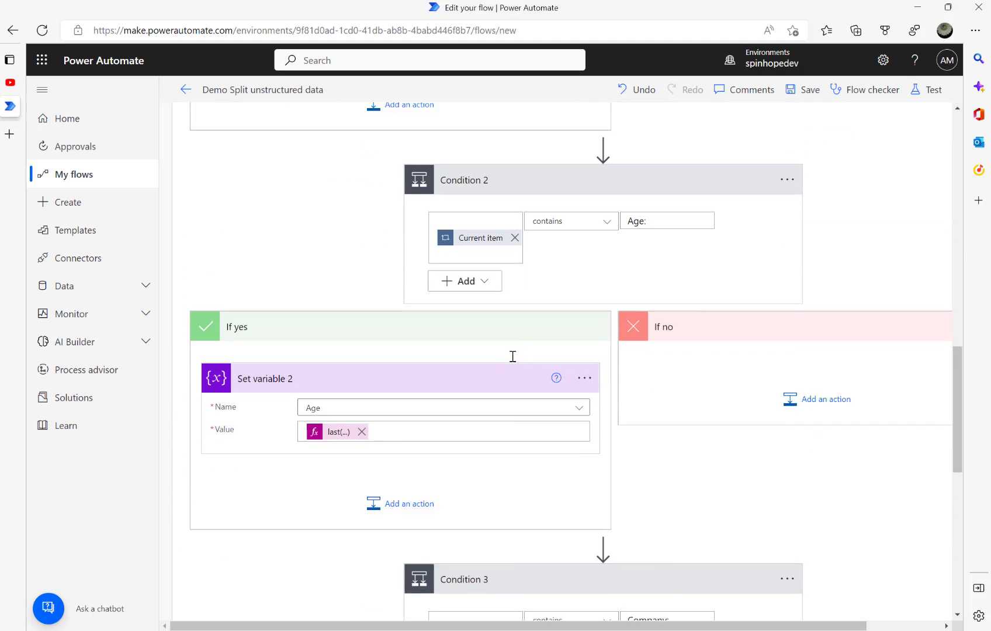
scroll(513, 356, down, 3)
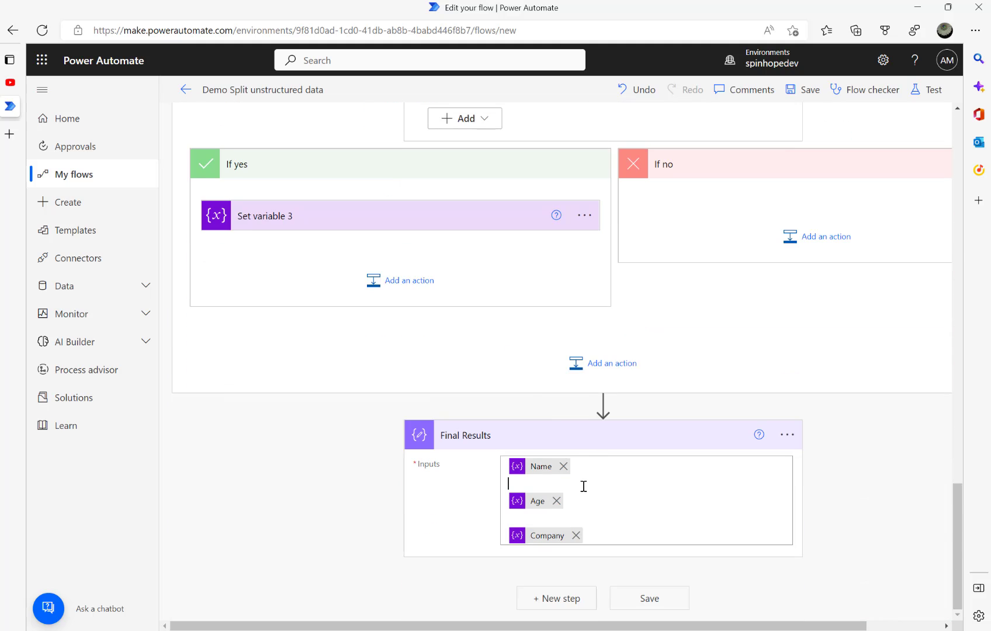
Remove the blank lines between the Name, Age and Company tokens, then save and run a manual test
key(BackSpace)
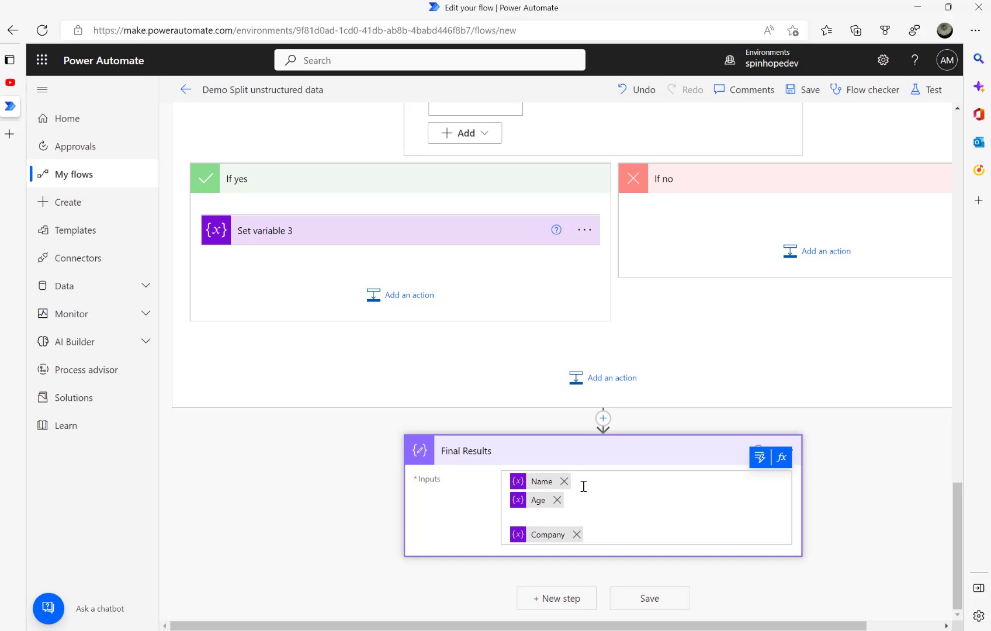
key(BackSpace)
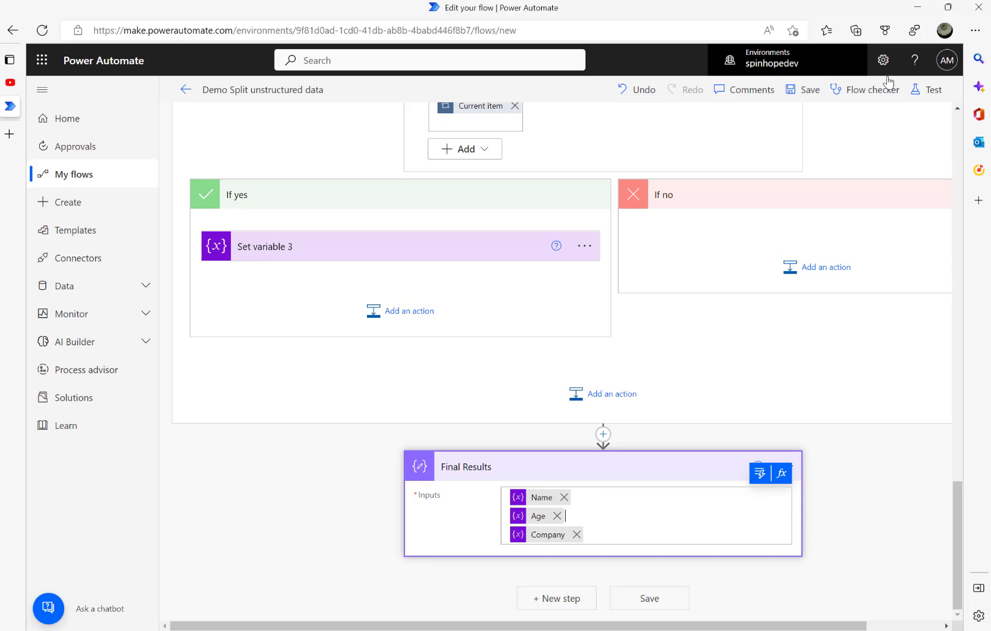
click(934, 89)
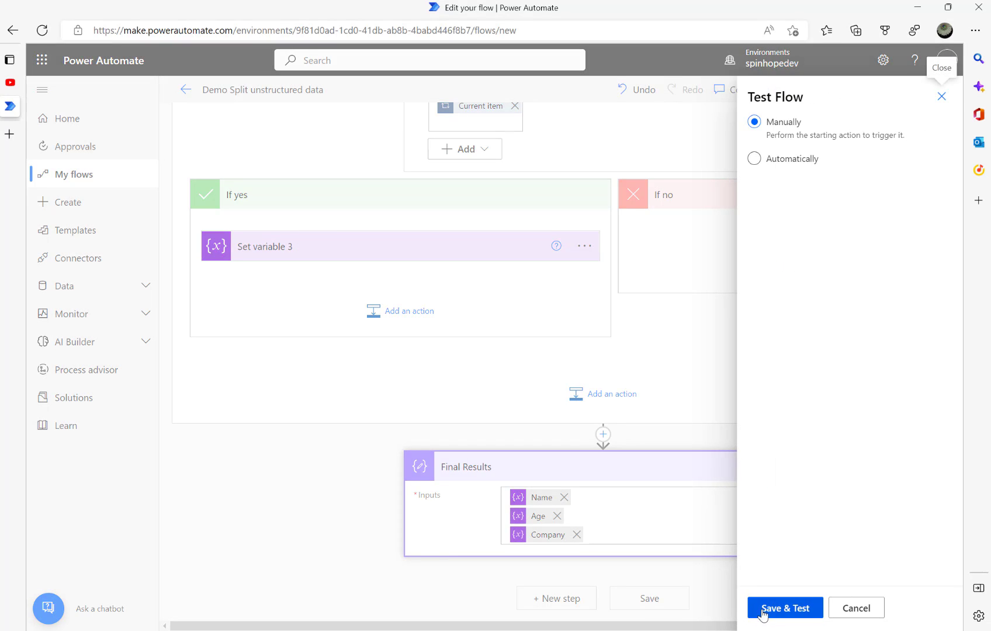
click(787, 609)
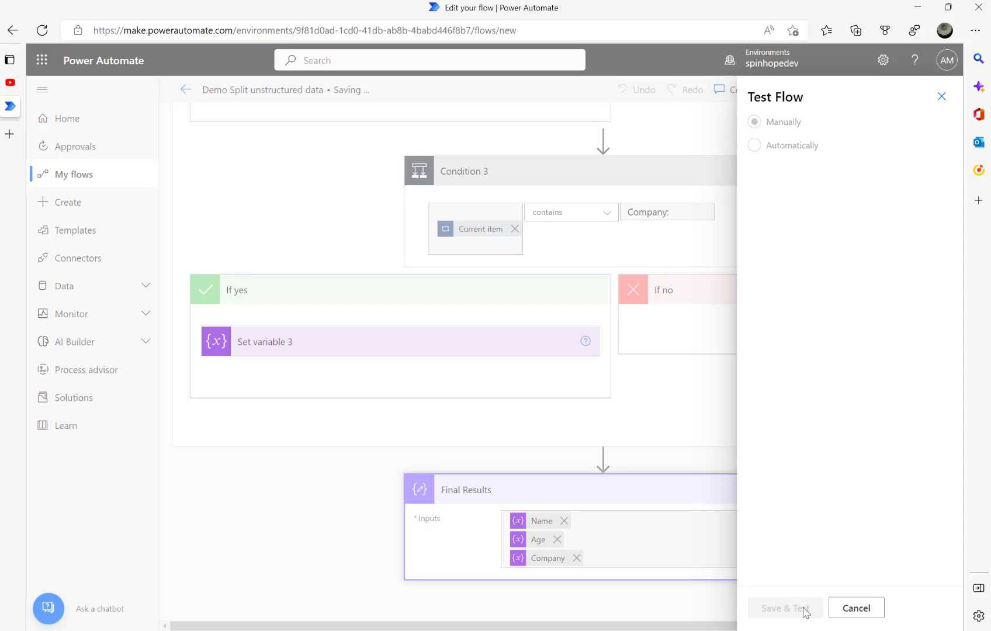
click(790, 611)
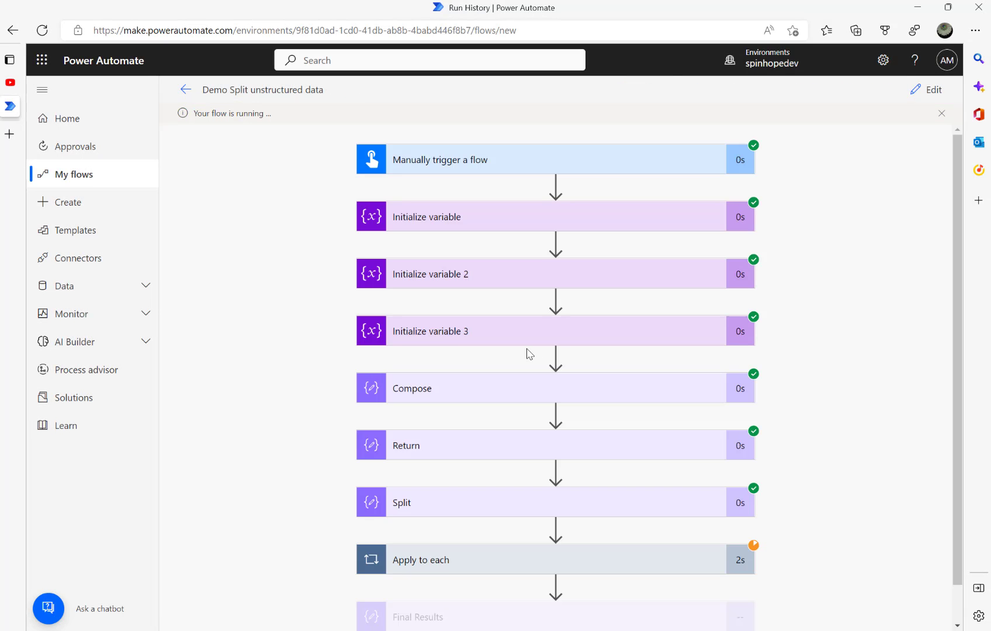
Expand Final Results in the run history and view its raw inputs
scroll(529, 353, down, 1)
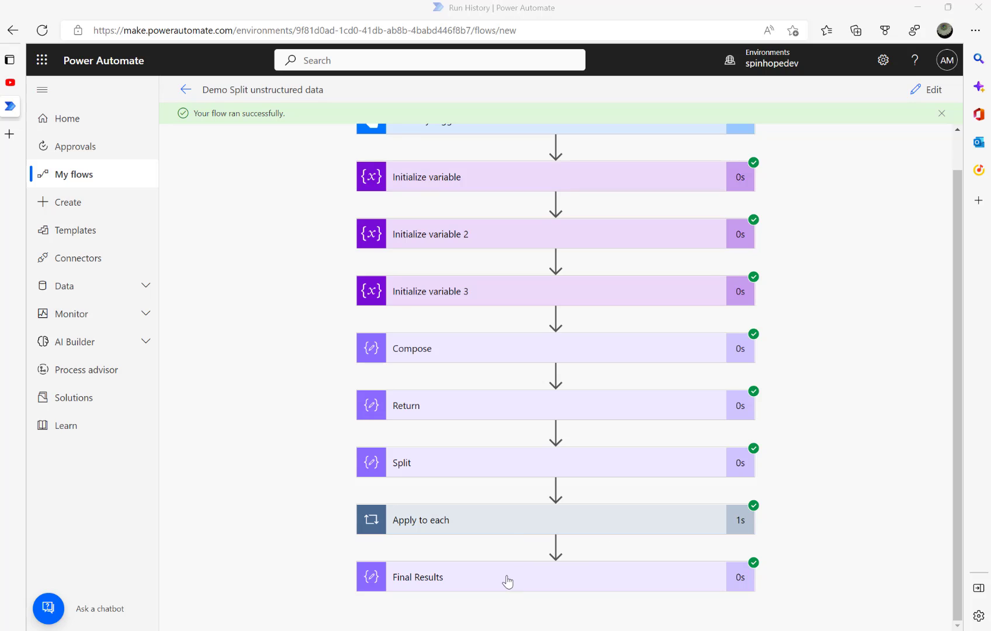
click(507, 580)
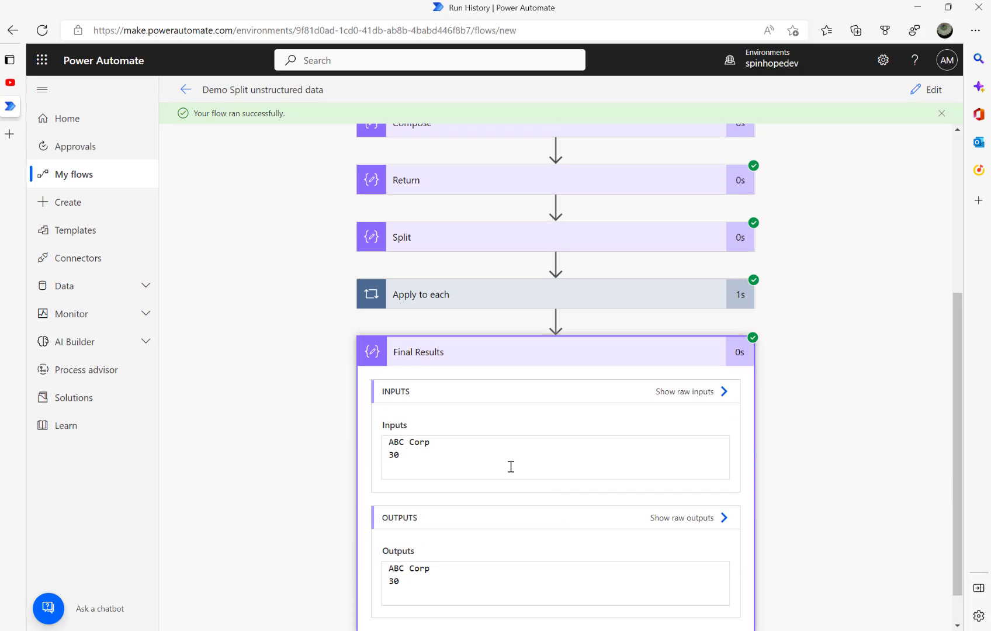
click(682, 392)
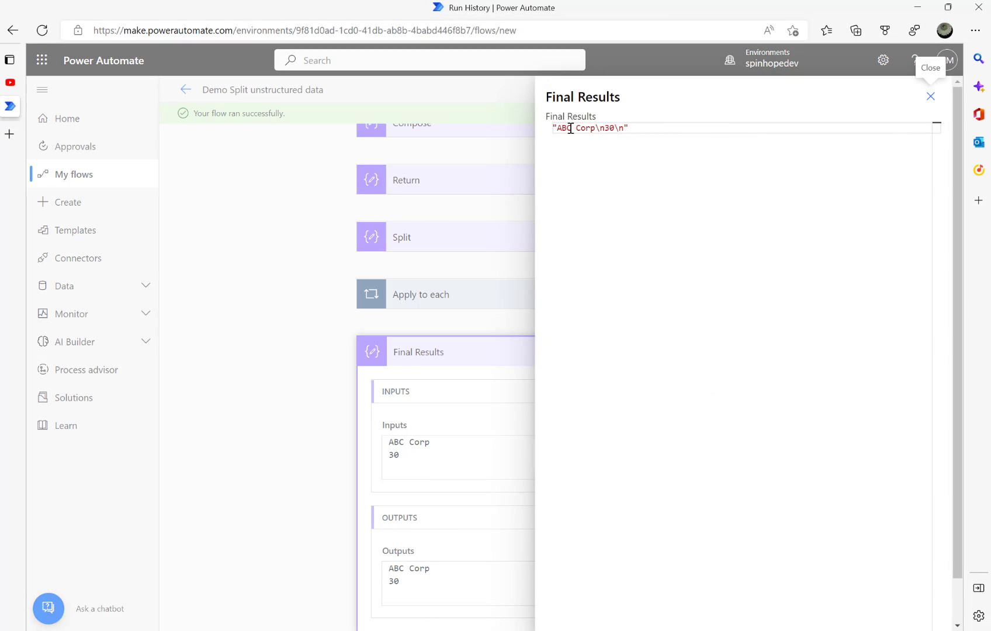
click(931, 96)
scroll(460, 228, up, 3)
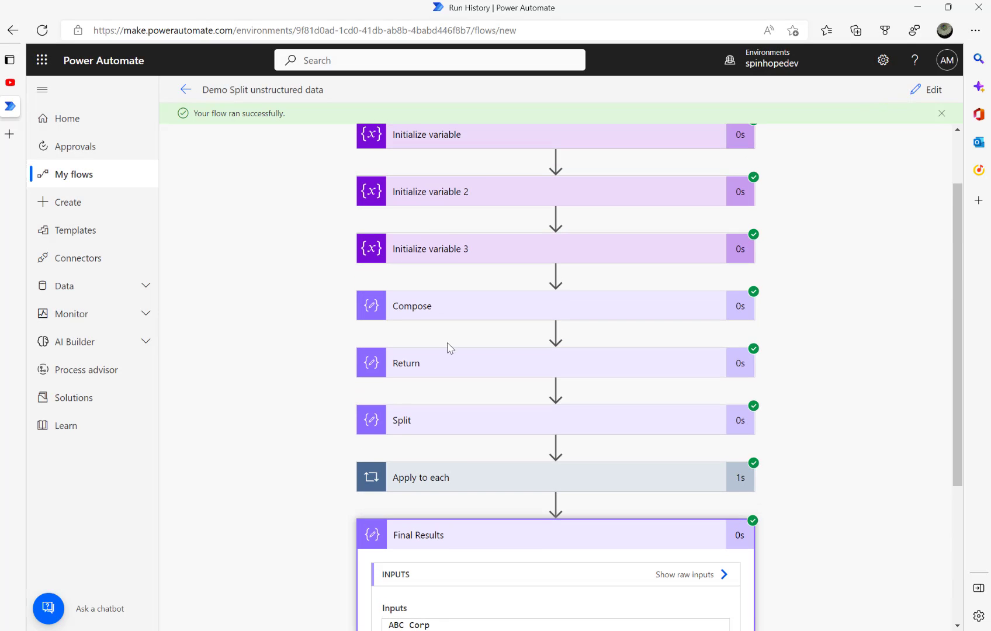
Expand the Apply to each loop and check the first iteration's three Conditions and Name value
click(450, 489)
scroll(520, 409, down, 5)
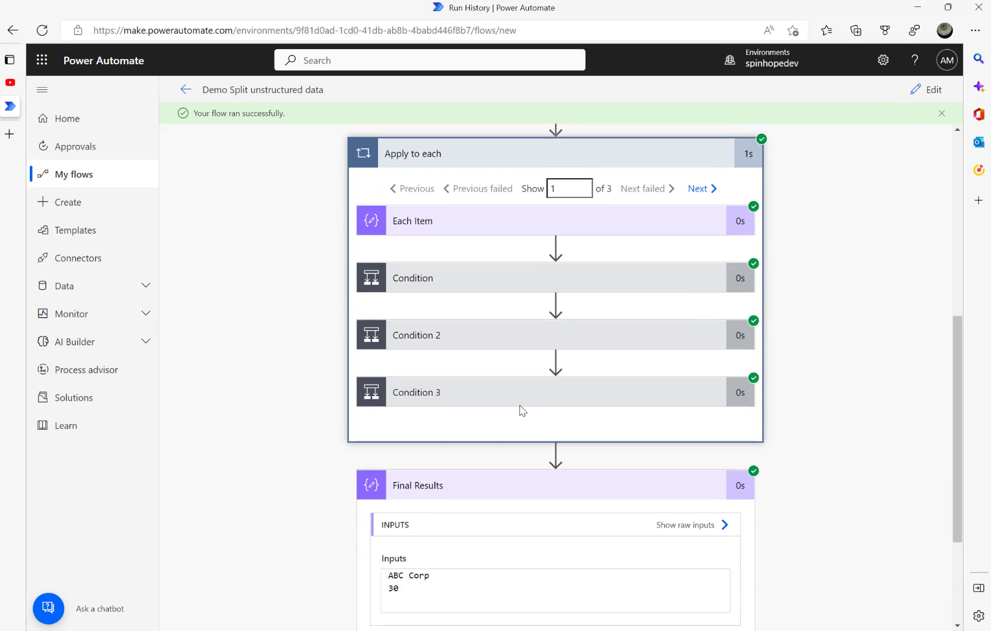
click(462, 259)
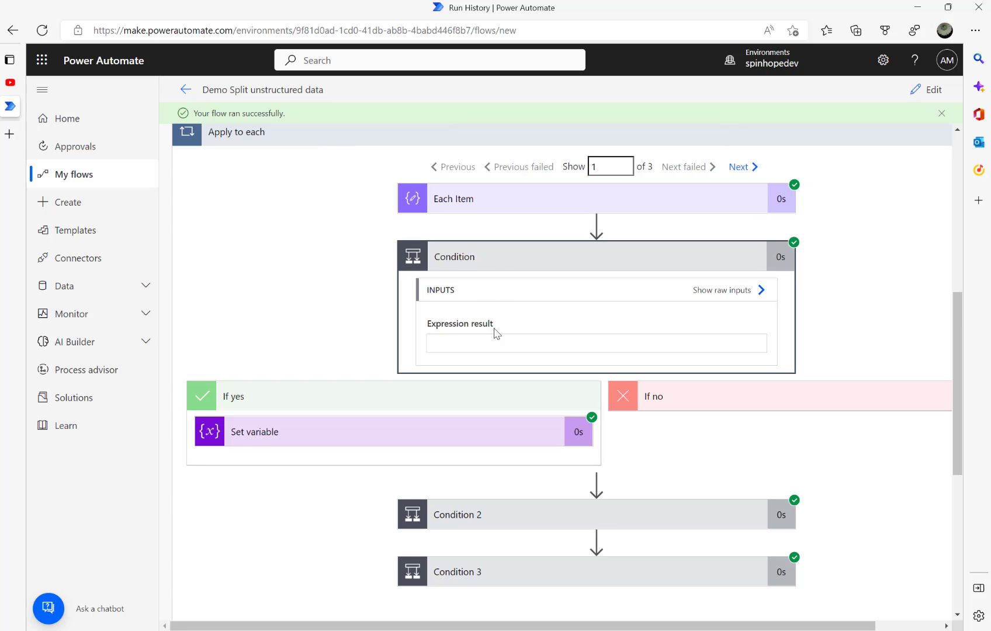
click(369, 433)
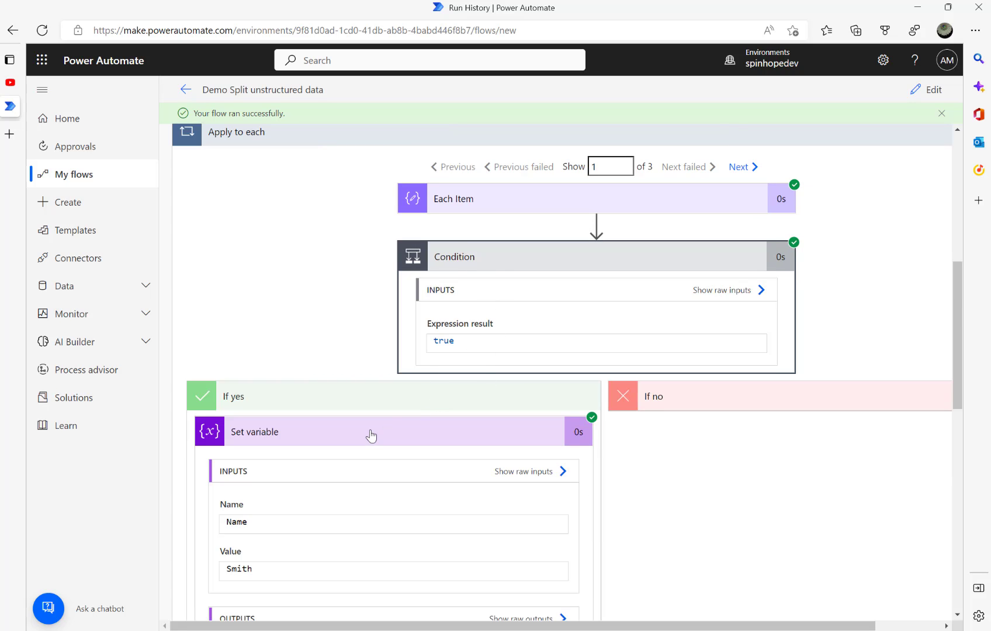
scroll(370, 434, down, 3)
scroll(714, 460, down, 9)
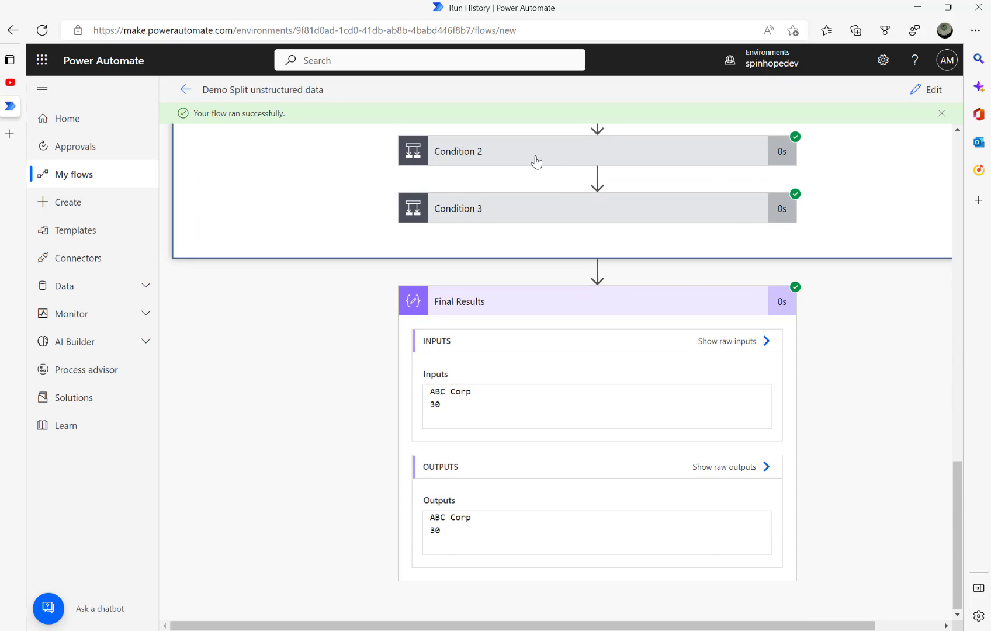
click(537, 162)
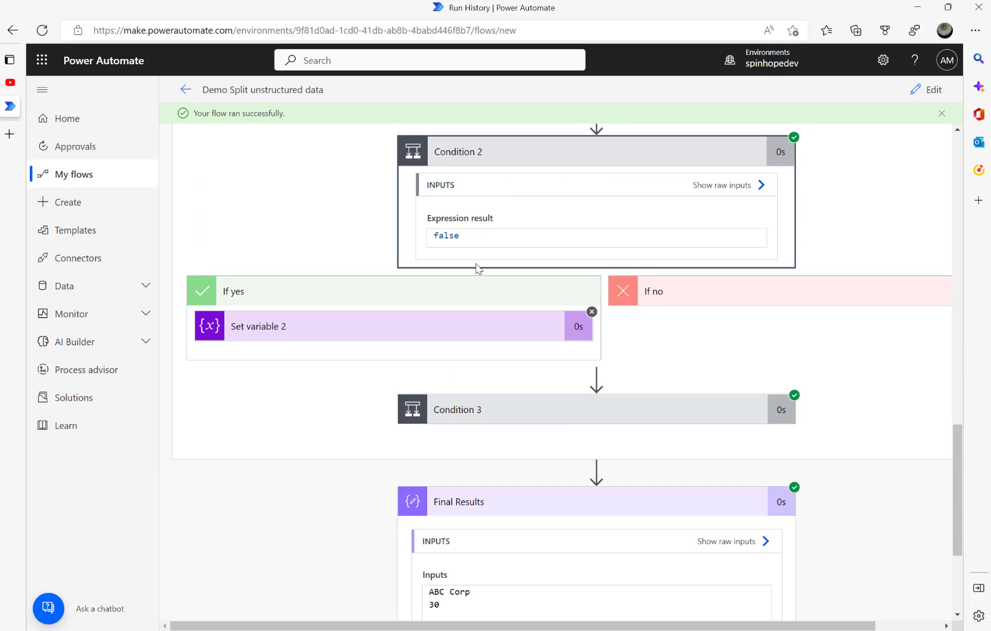
click(536, 414)
scroll(581, 449, up, 15)
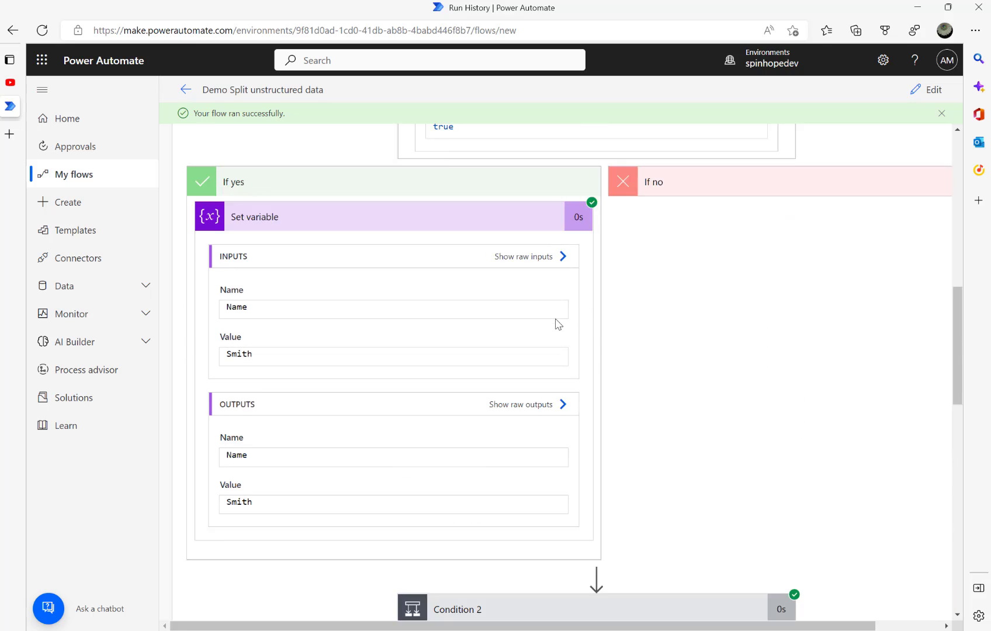
scroll(582, 214, up, 2)
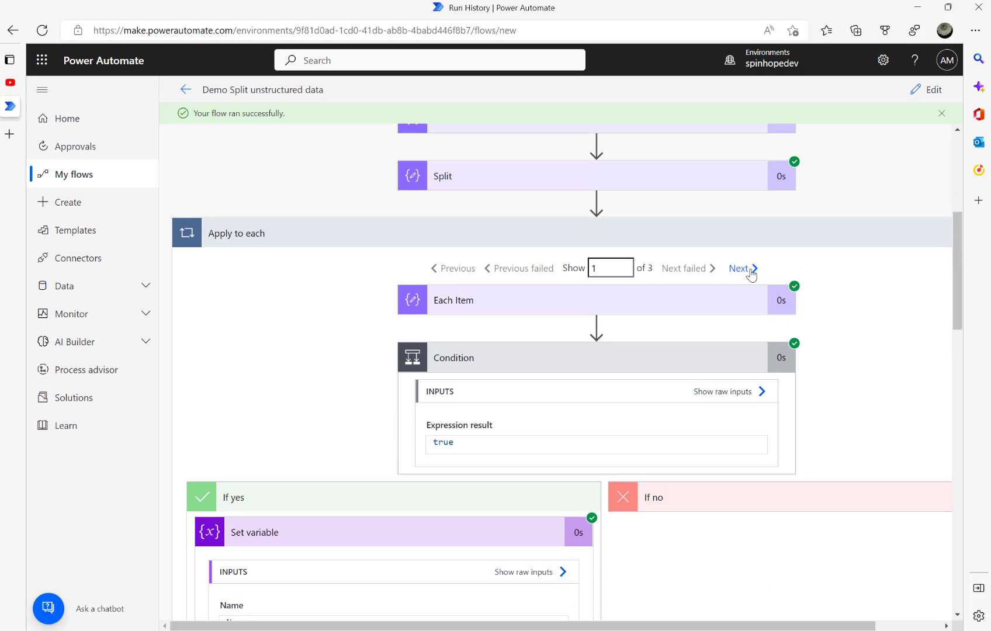
Move to the loop's second iteration and check its Each Item and Age values
click(741, 270)
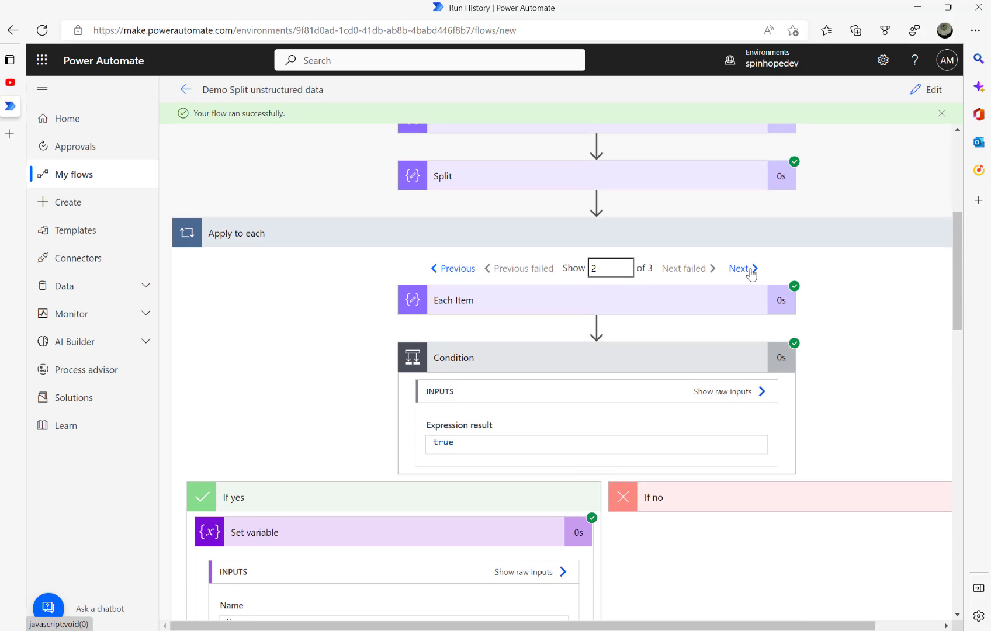
click(506, 305)
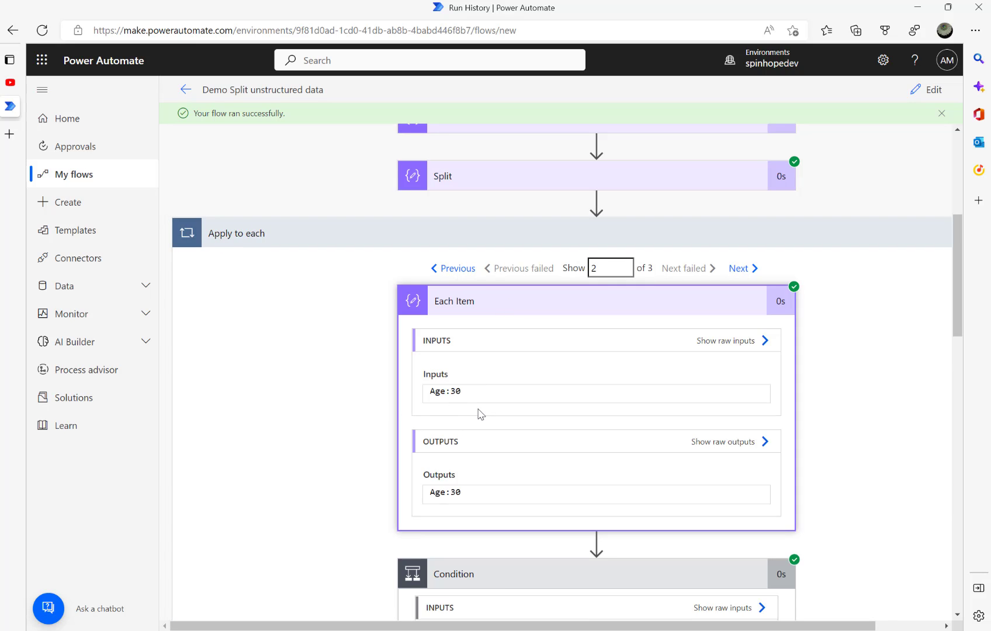
scroll(481, 414, down, 6)
scroll(520, 433, down, 2)
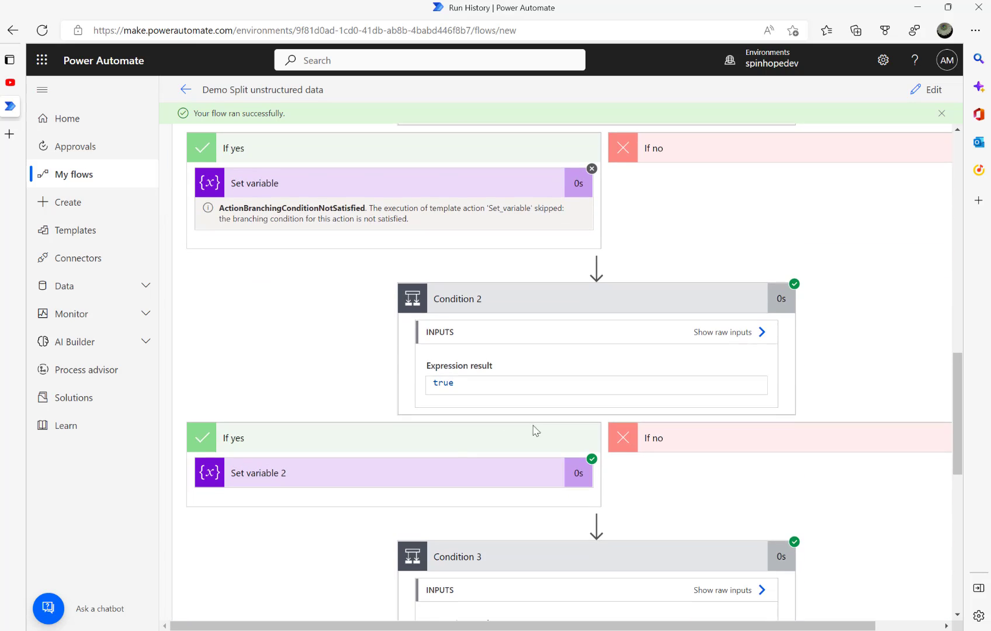
click(500, 471)
scroll(498, 465, down, 2)
scroll(471, 493, down, 10)
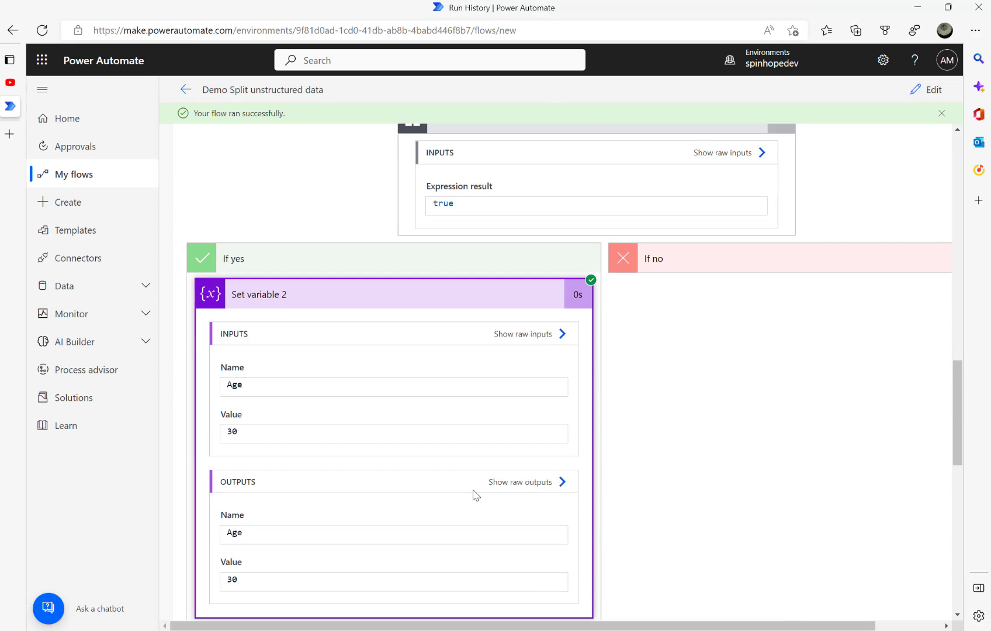
scroll(476, 494, up, 3)
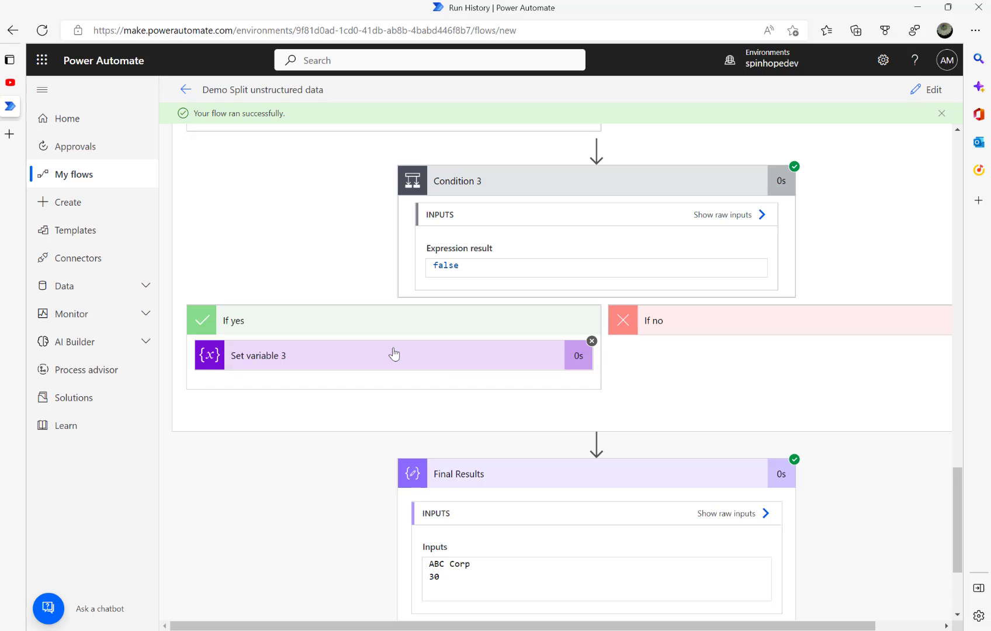
scroll(456, 353, up, 15)
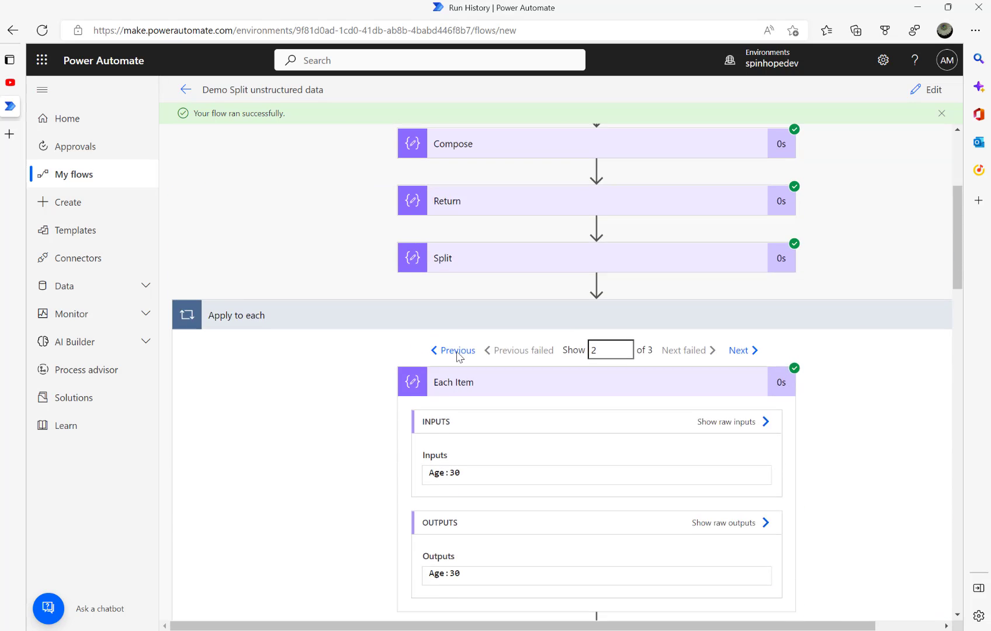
scroll(457, 356, up, 2)
scroll(526, 356, down, 2)
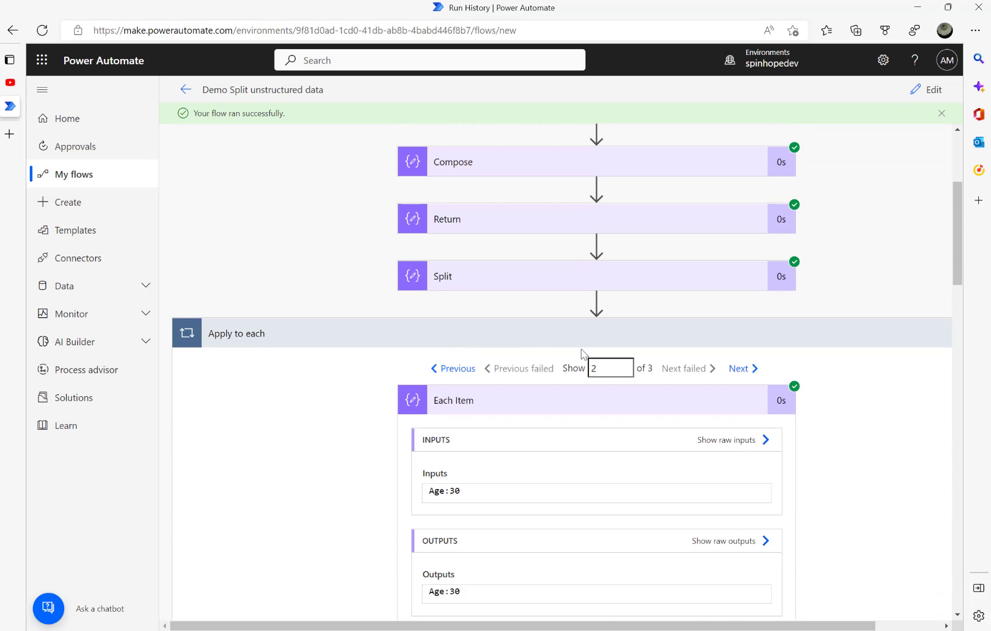
Move to the third iteration and review the Final Results output, selecting the word Corp
click(739, 369)
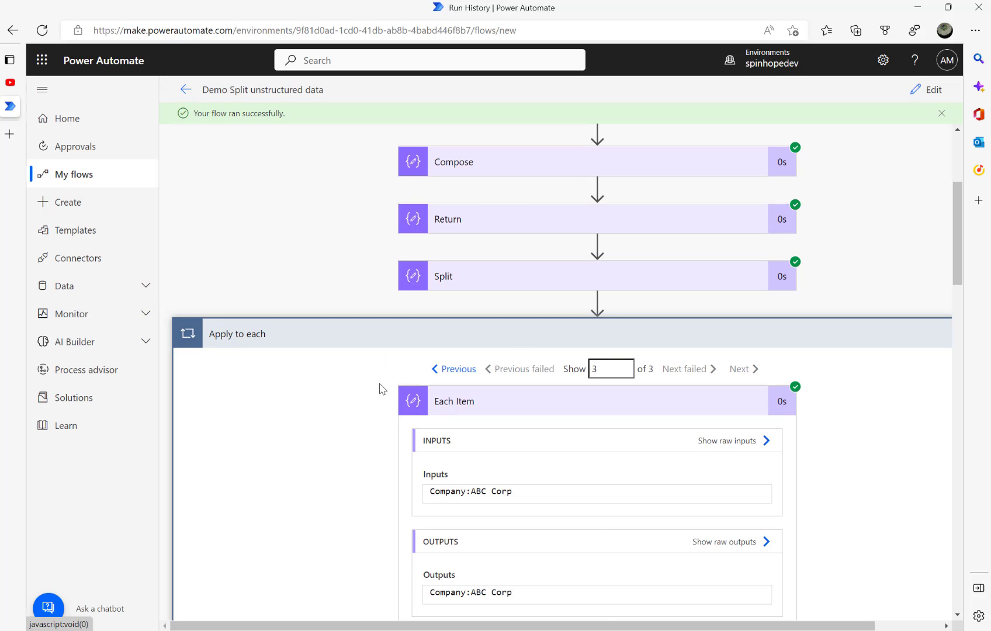
scroll(381, 390, down, 4)
scroll(380, 388, down, 10)
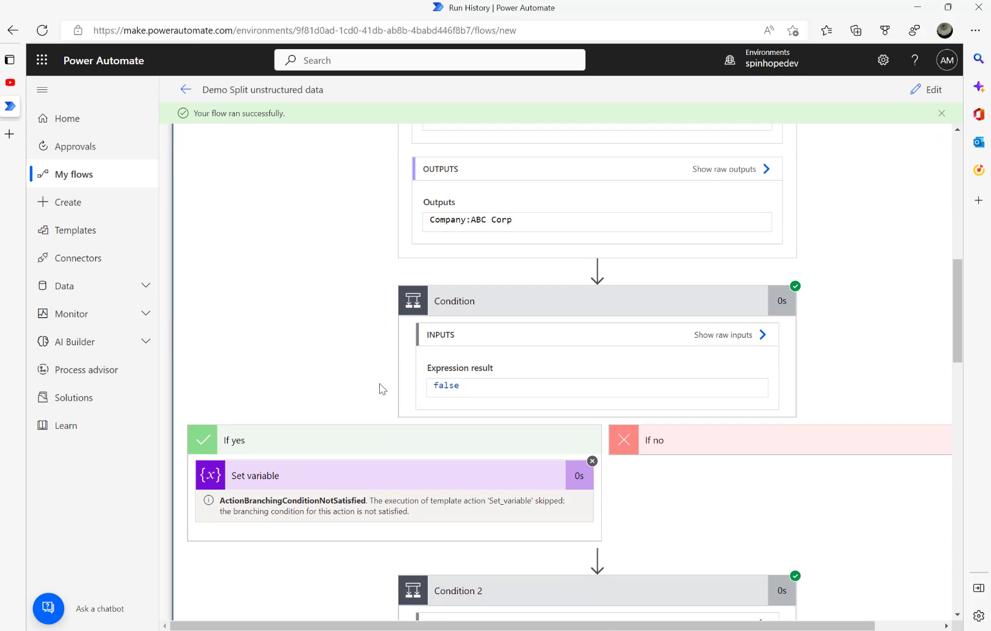
scroll(382, 390, down, 1)
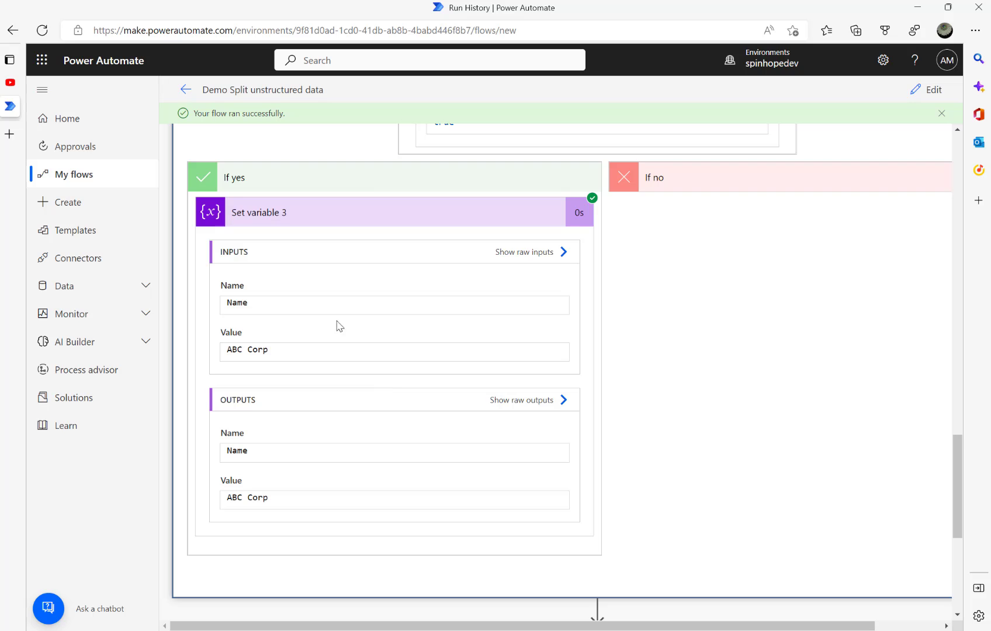
scroll(347, 376, up, 10)
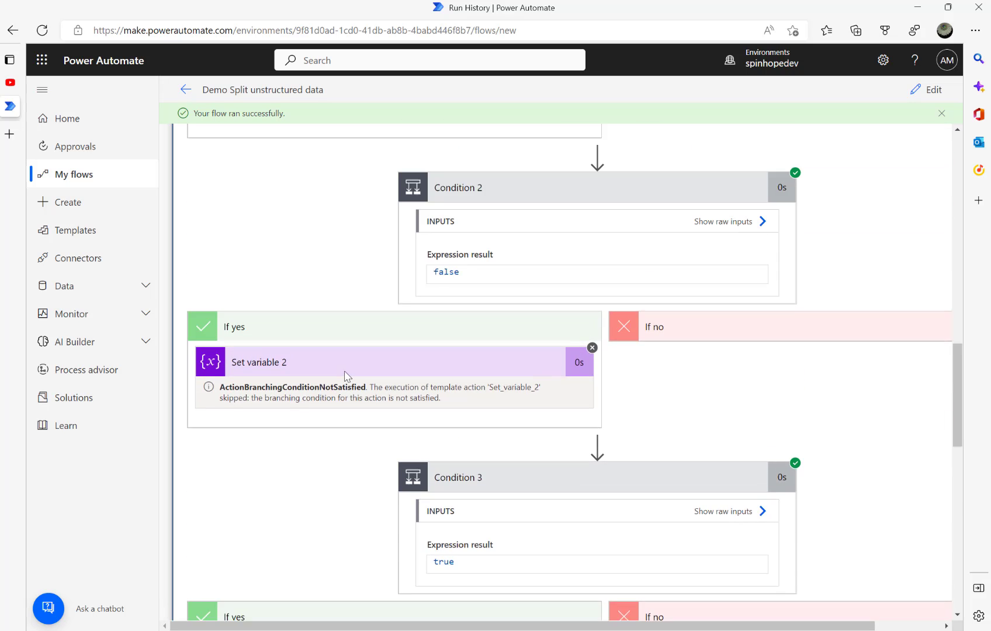
scroll(497, 337, down, 15)
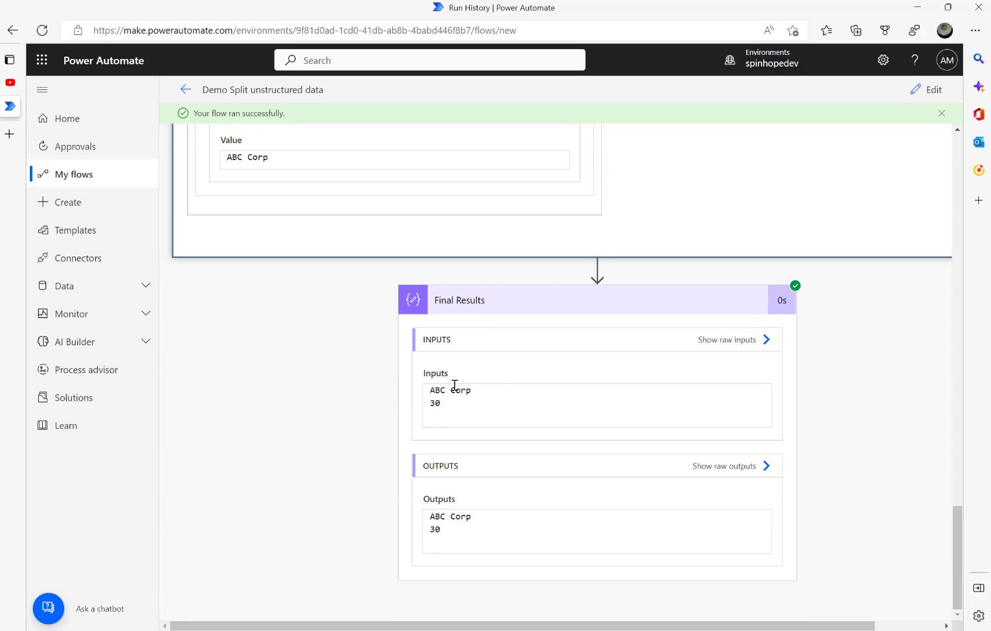
double_click(501, 392)
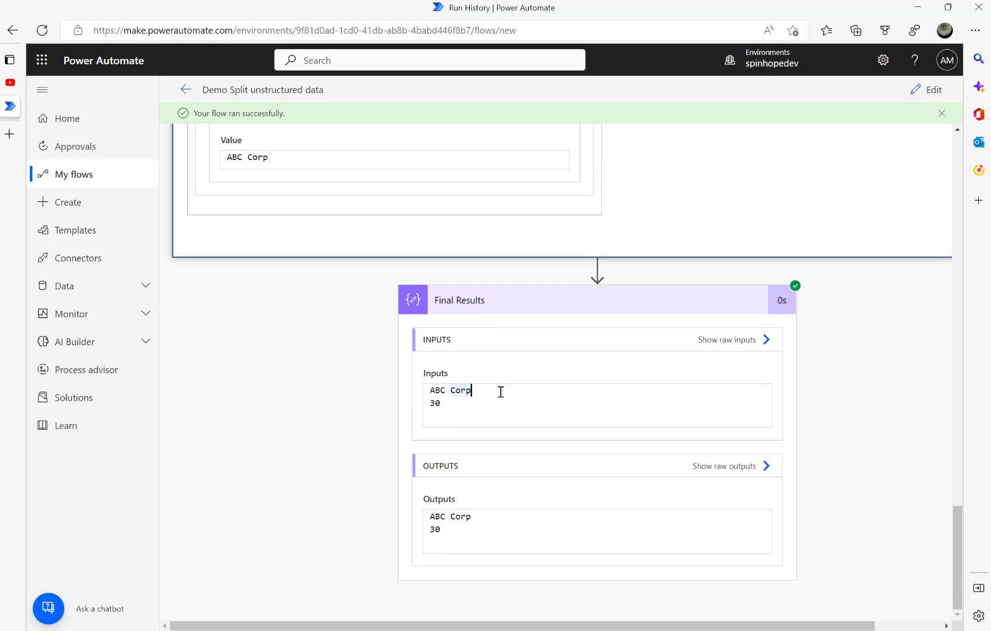
Replace the Company value in Final Results with the Name variable, then start a test and cancel it
click(934, 90)
scroll(642, 394, down, 10)
scroll(641, 399, down, 15)
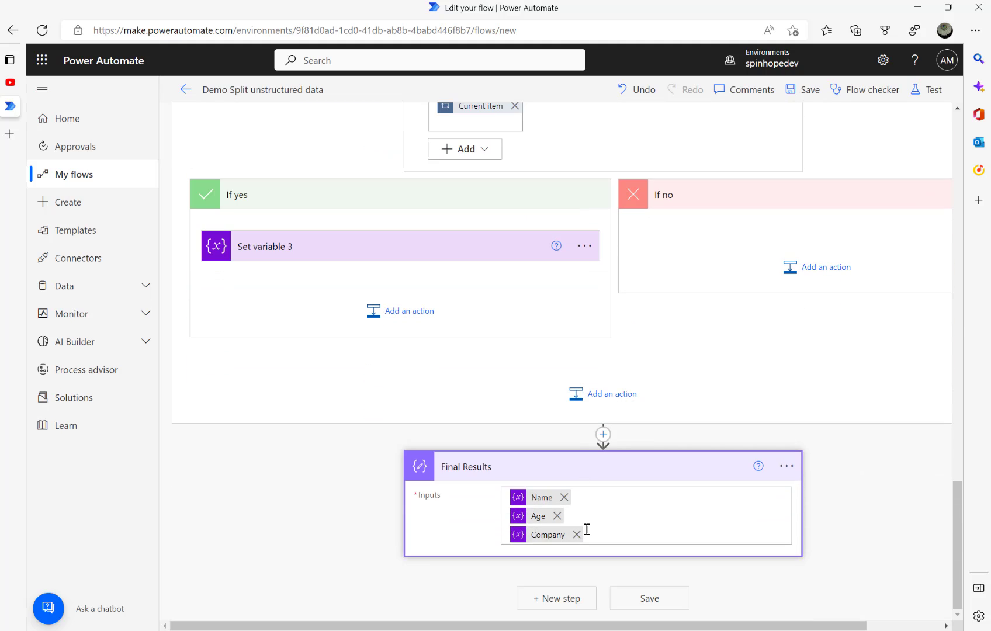
click(610, 531)
key(BackSpace)
key(BackSpace)
key(BackSpace)
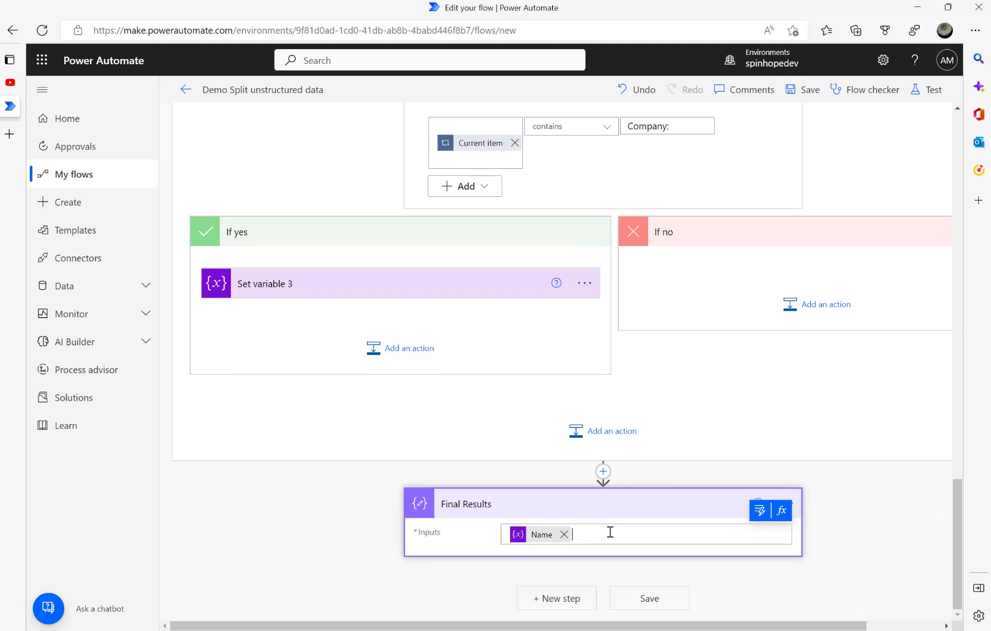
click(761, 513)
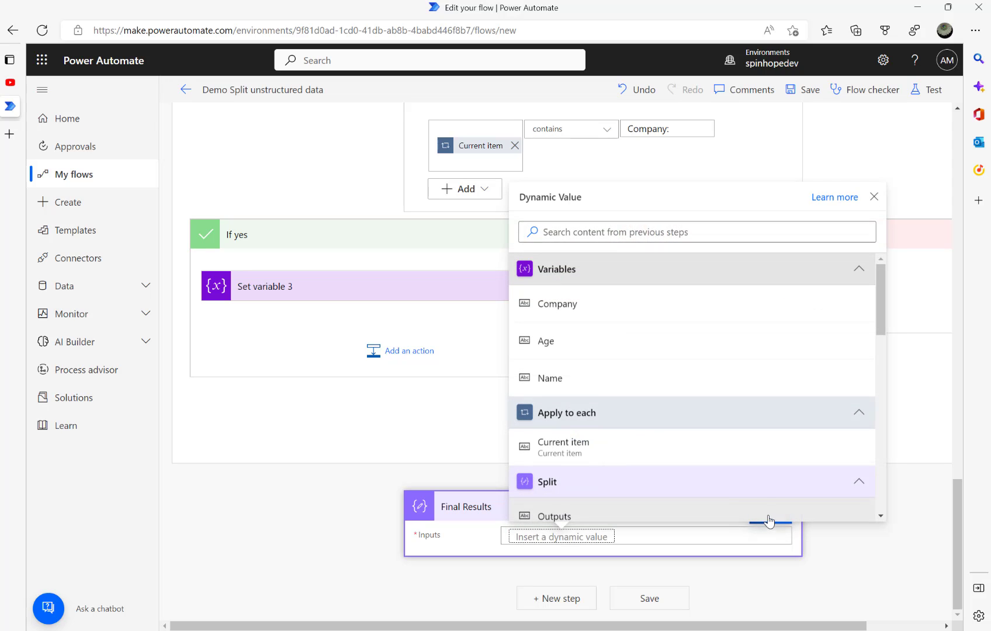
click(550, 379)
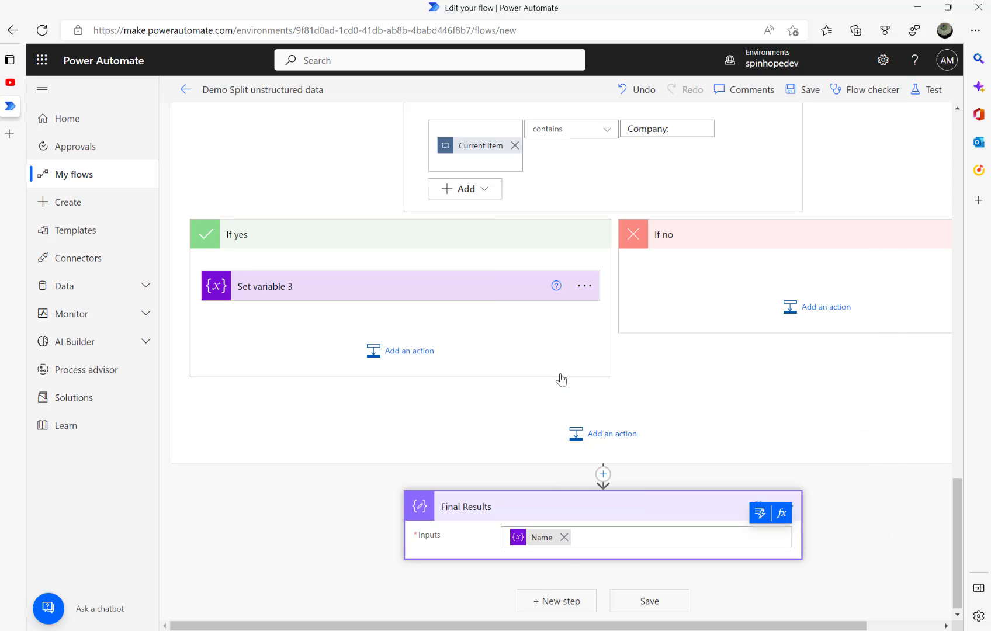
click(926, 89)
click(767, 610)
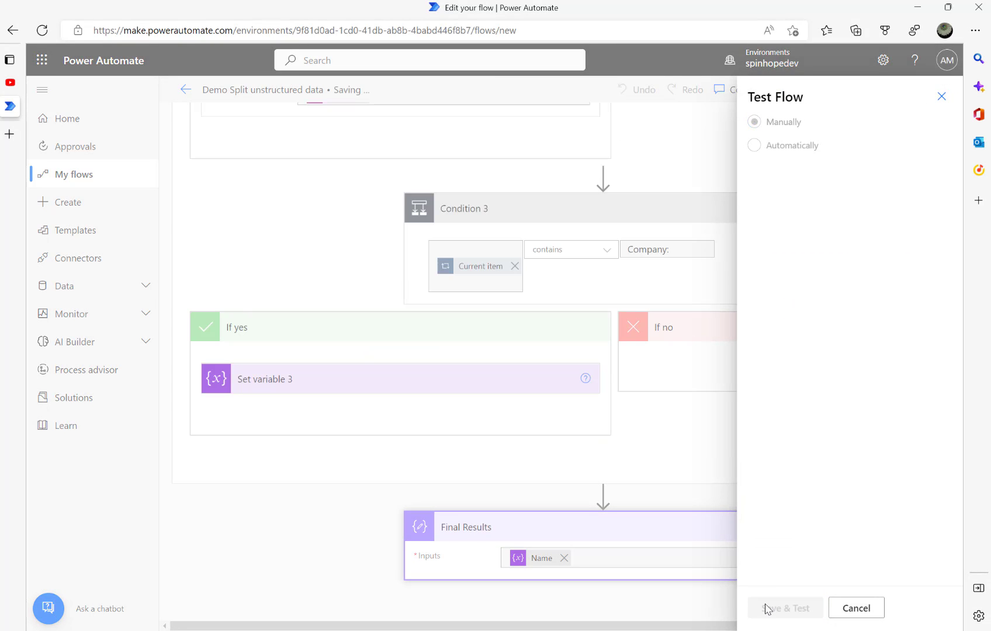
click(765, 609)
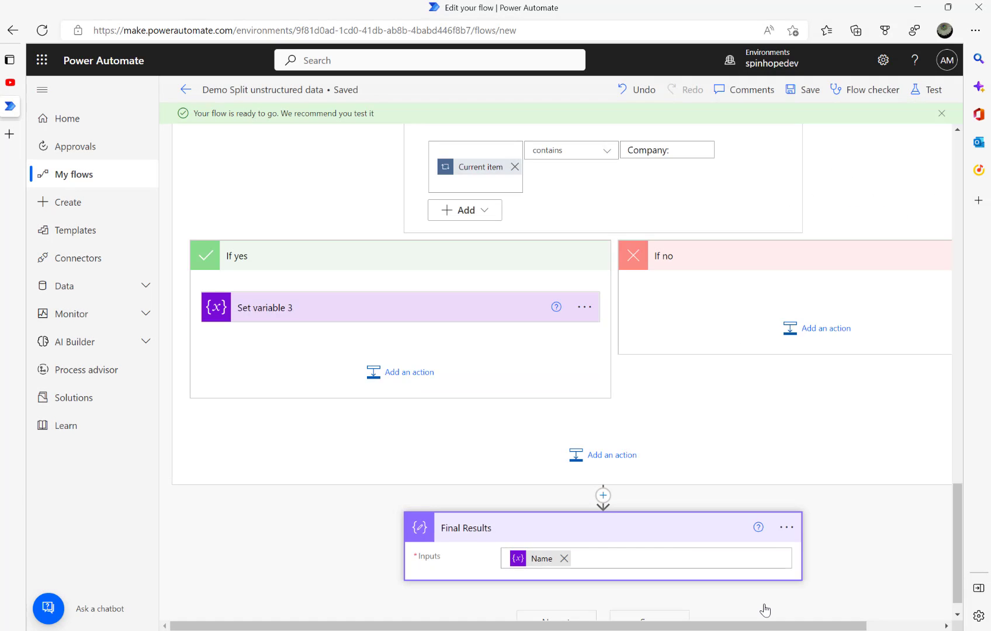
Make Set variable 3 store the Company variable
scroll(468, 412, down, 1)
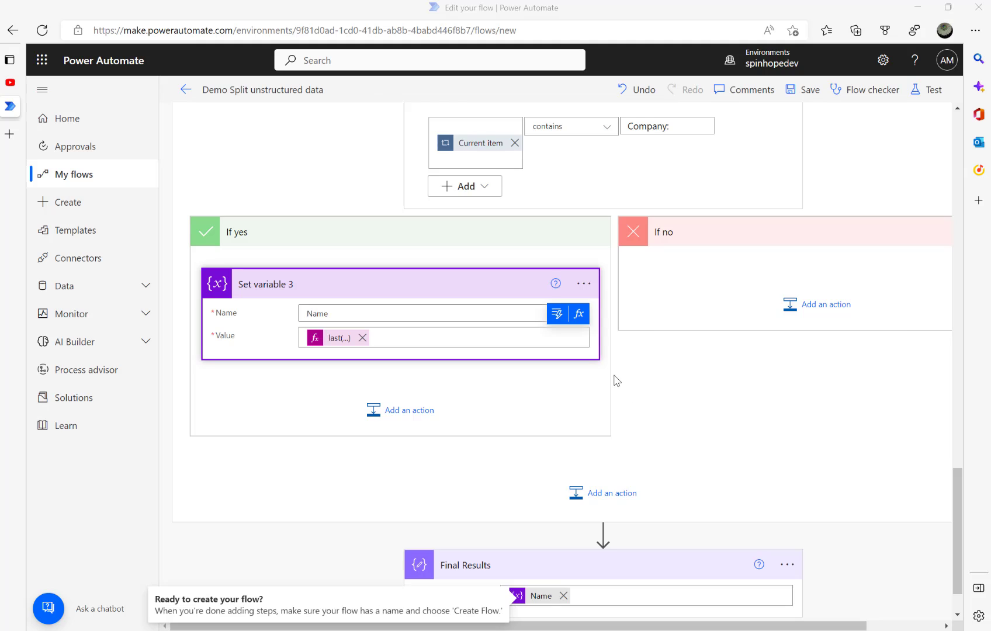
scroll(617, 380, up, 2)
click(377, 416)
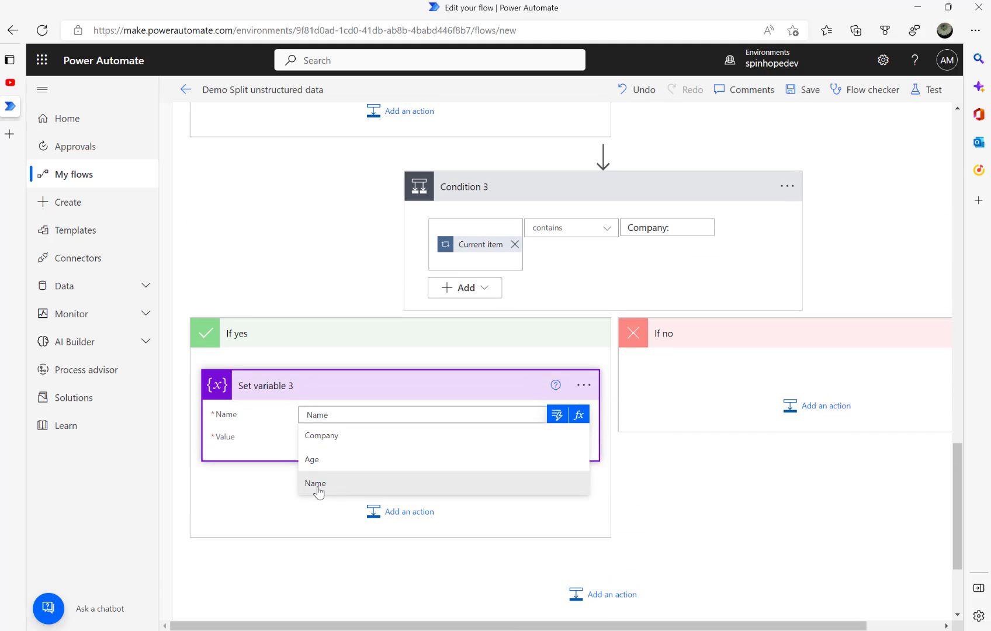
click(325, 436)
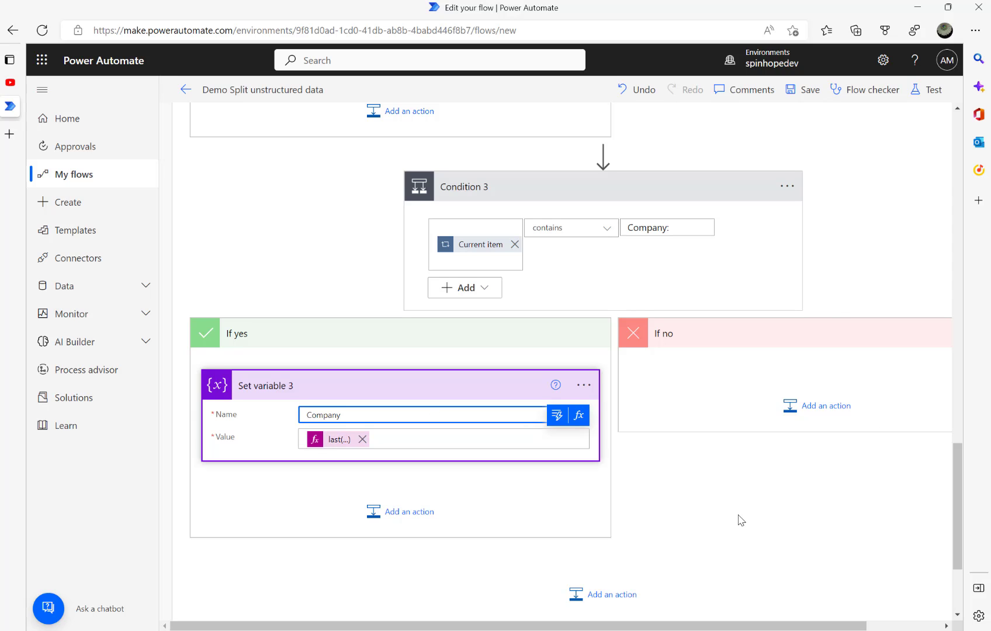
Add the Age and Company variables to the Final Results inputs after Name
scroll(742, 520, down, 3)
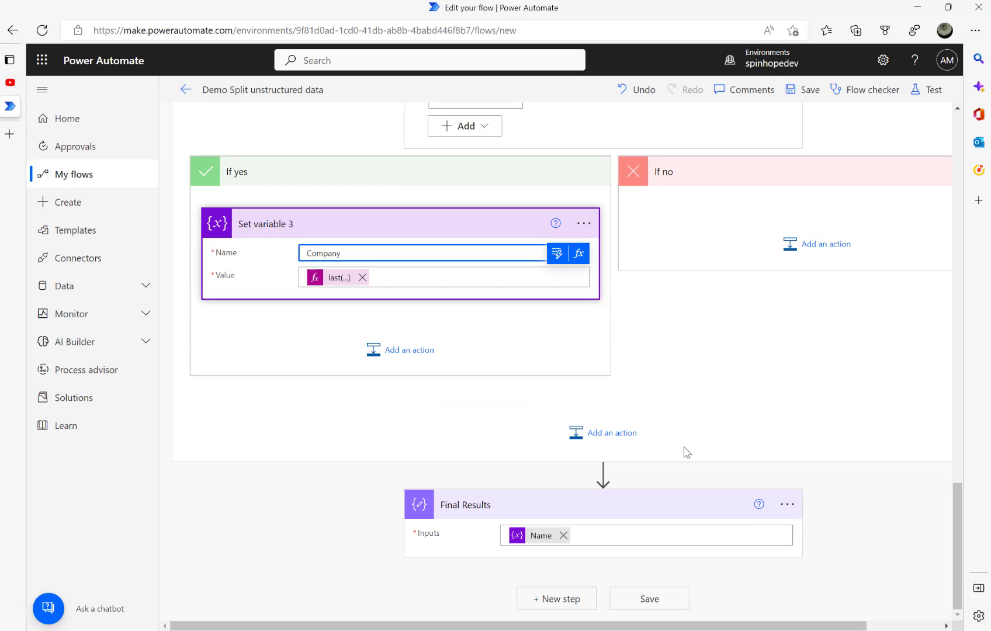
click(613, 533)
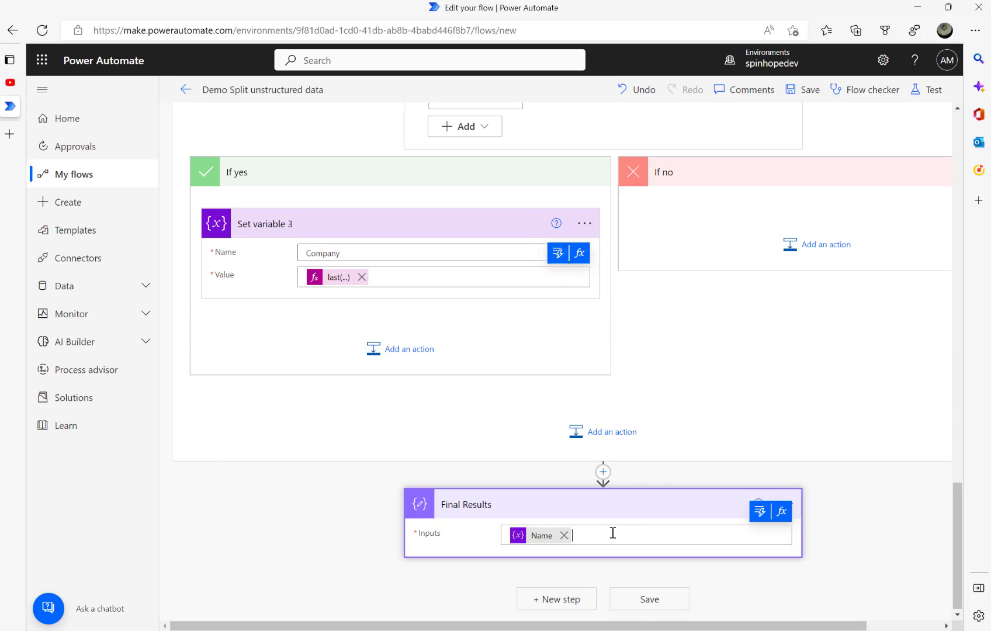
click(759, 511)
click(556, 358)
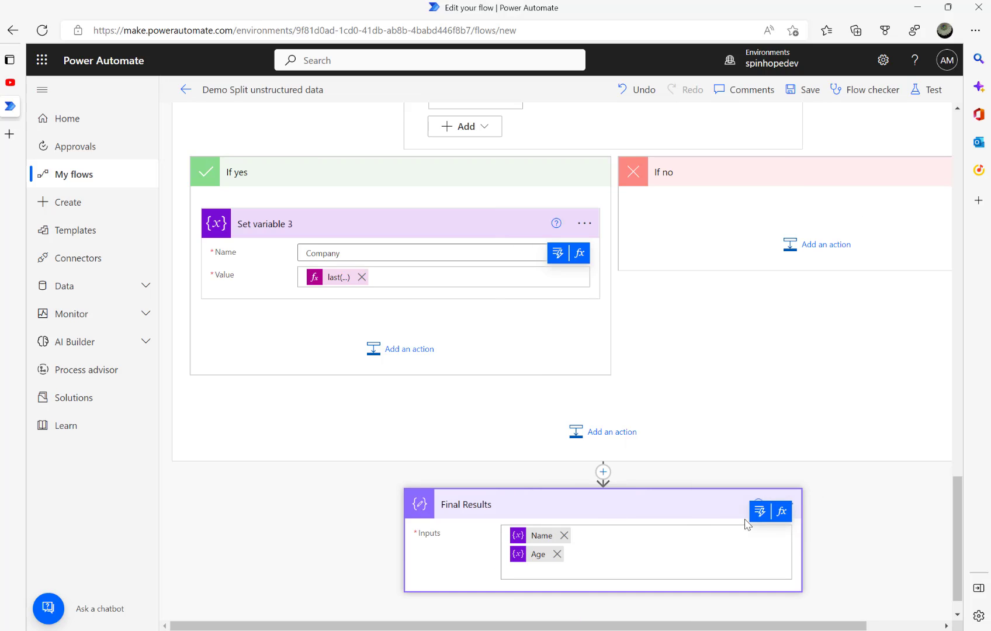
click(760, 512)
click(544, 340)
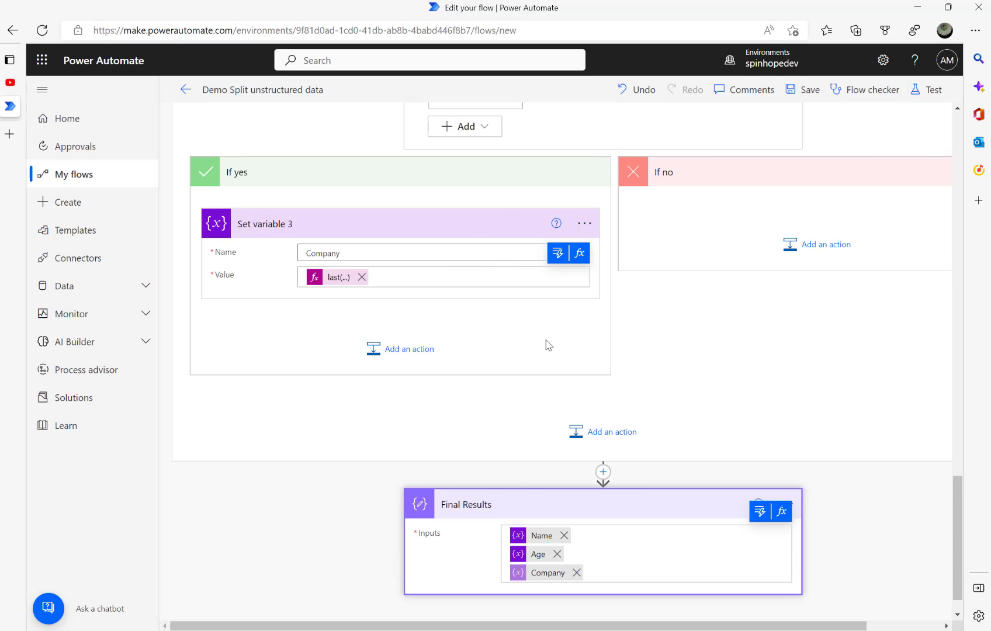
Save and test the updated flow
click(929, 89)
click(777, 609)
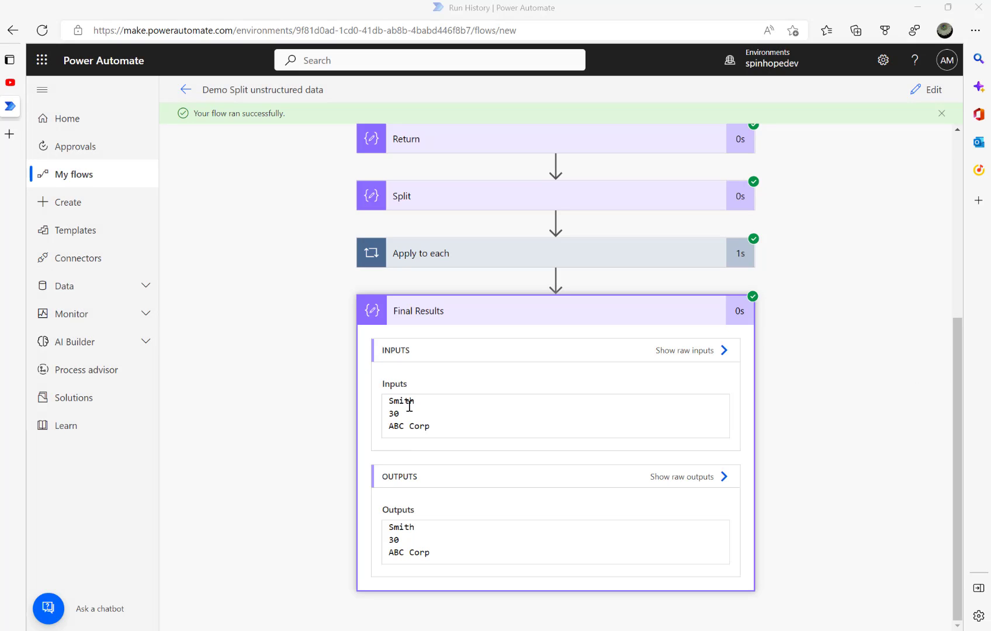
scroll(918, 283, up, 5)
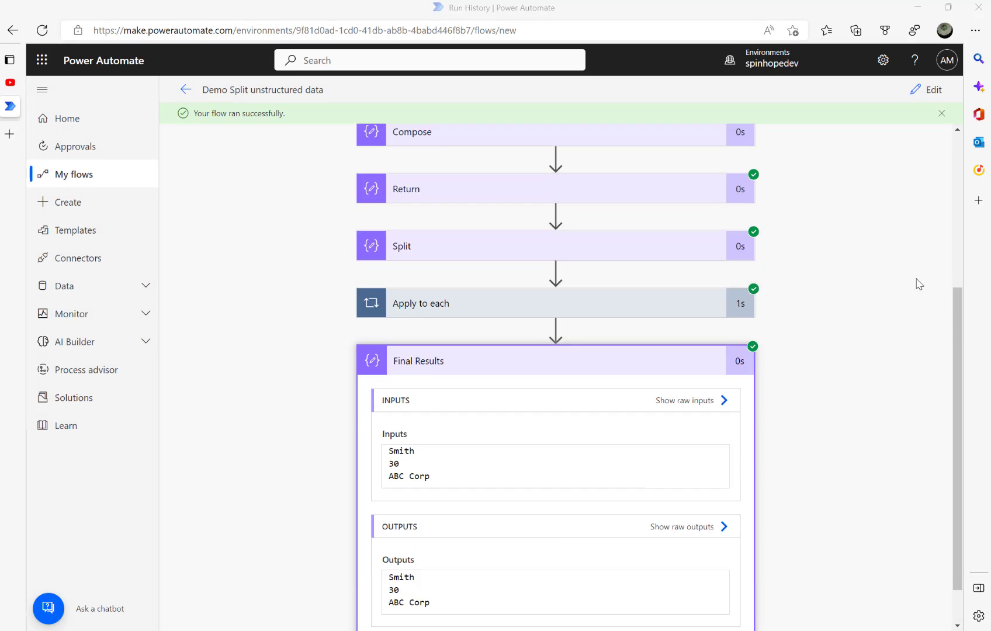
Retype the Age line above the Name line in Compose and trim the Name line's old surname
click(927, 89)
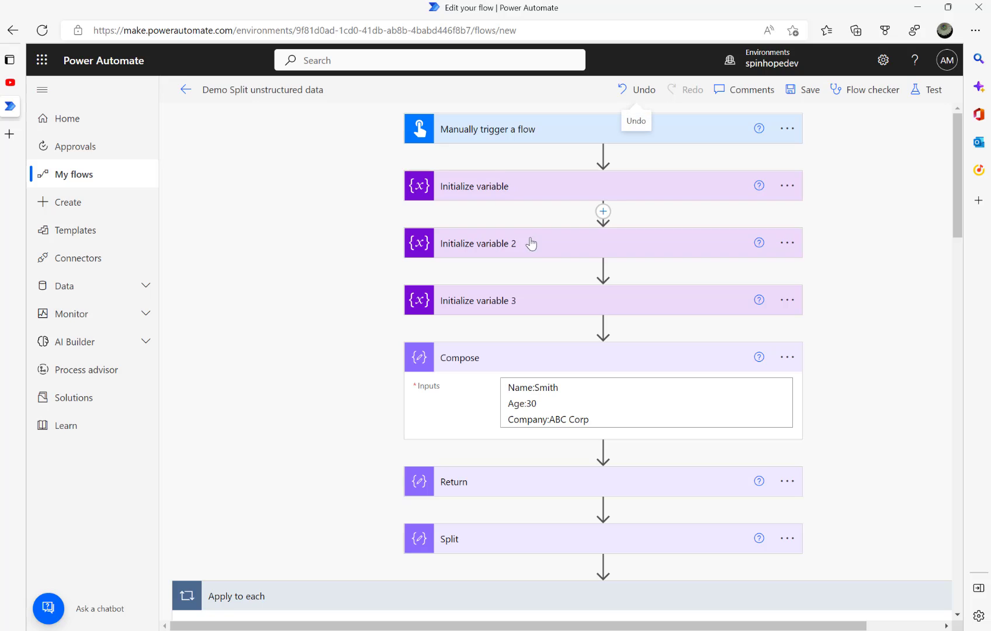
drag(551, 402, 460, 405)
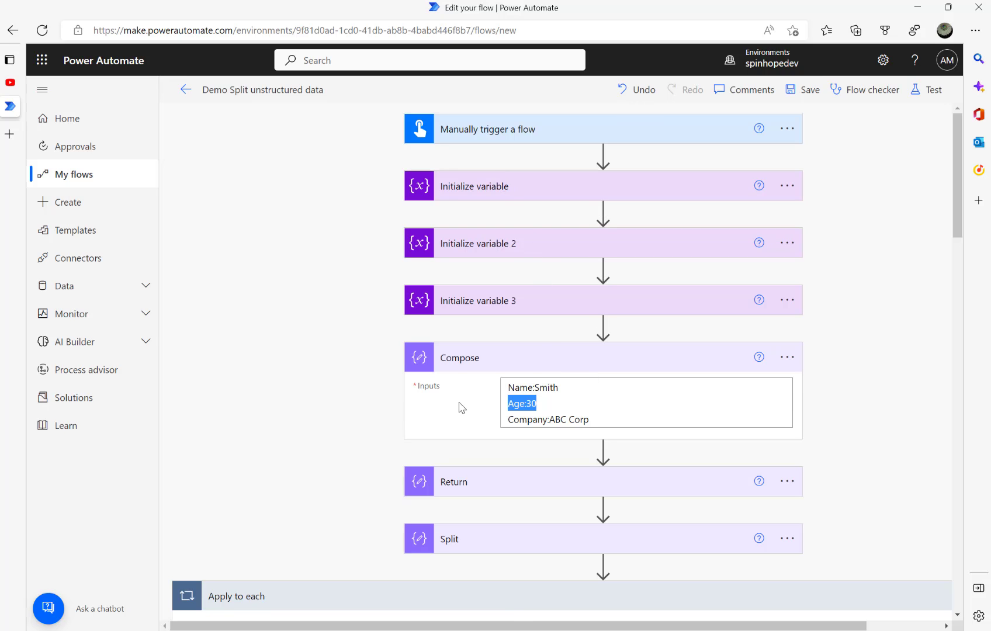
key(BackSpace)
key(BackSpace)
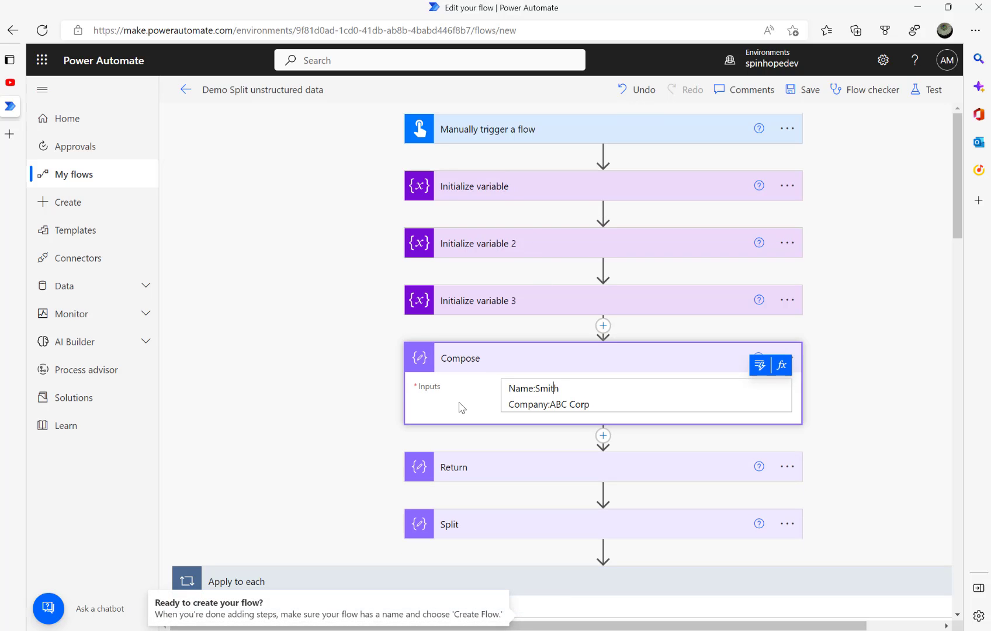
key(Return)
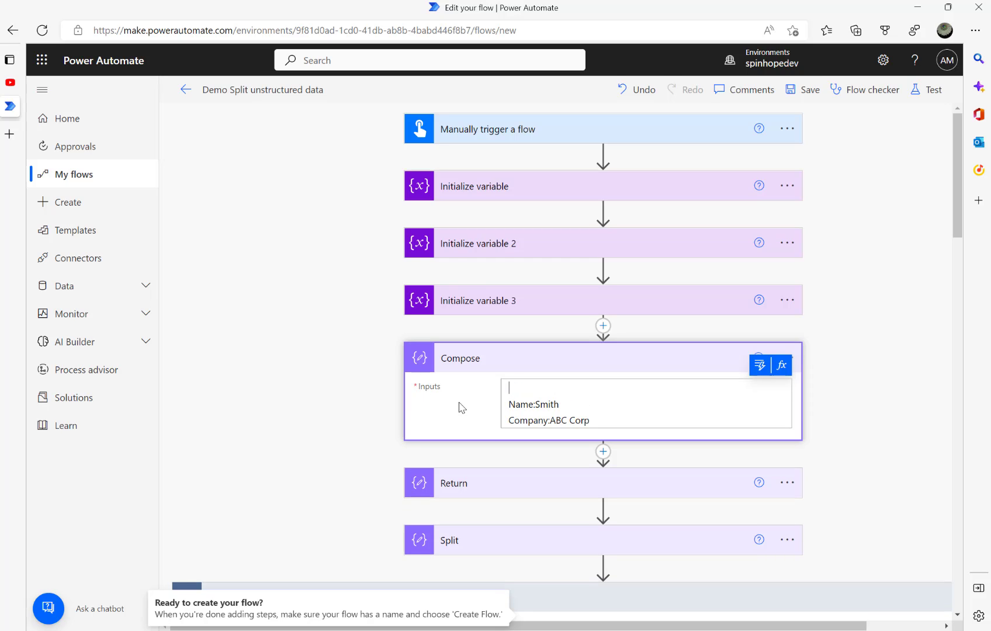
text(Age:30)
key(BackSpace)
key(BackSpace)
key(BackSpace)
Change the company to Xyz Corp and move the Name line to the end of the Compose inputs
click(601, 421)
key(BackSpace)
key(BackSpace)
key(BackSpace)
key(BackSpace)
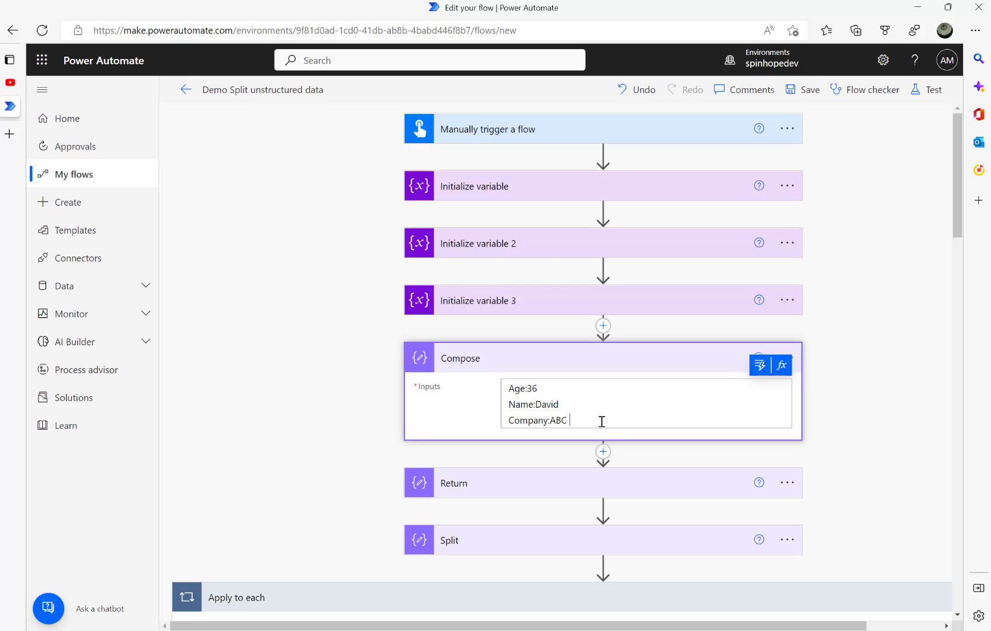
key(BackSpace)
key(BackSpace)
key(BackSpace)
text(Xyz Corp)
drag(561, 406, 480, 406)
key(ctrl+c)
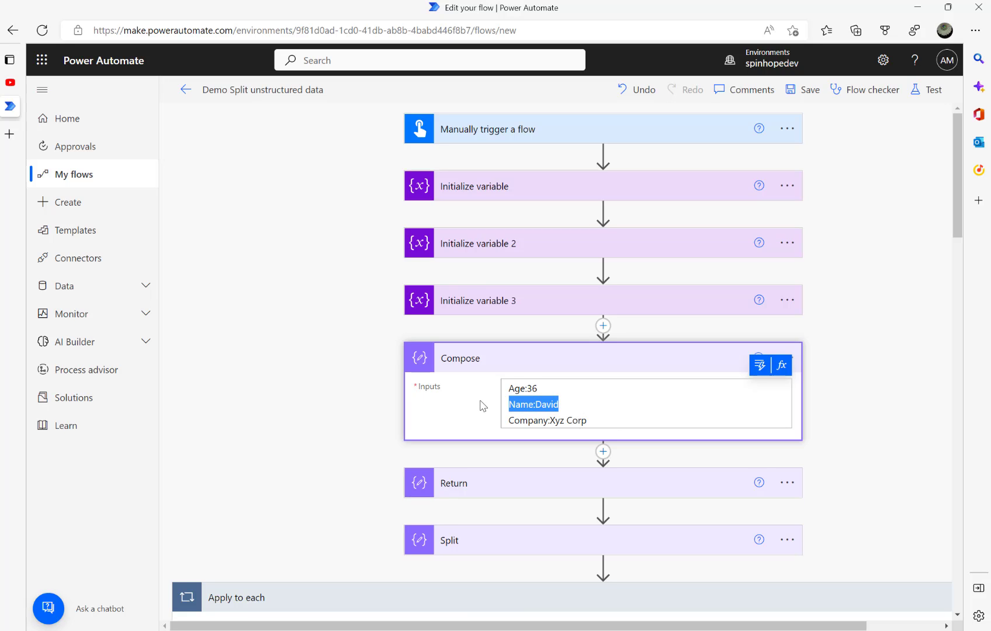
key(BackSpace)
key(BackSpace)
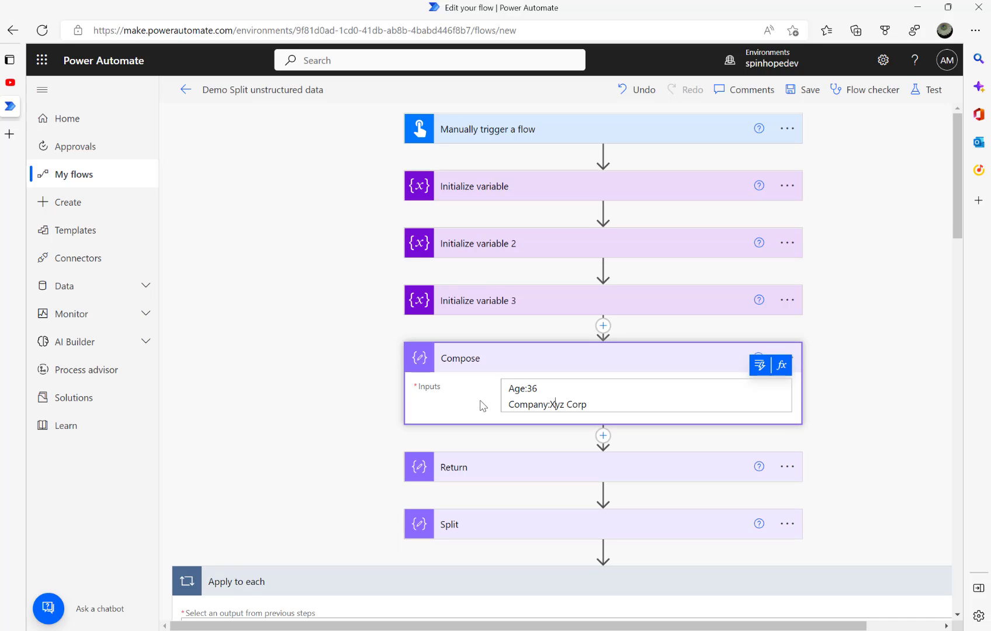
key(Return)
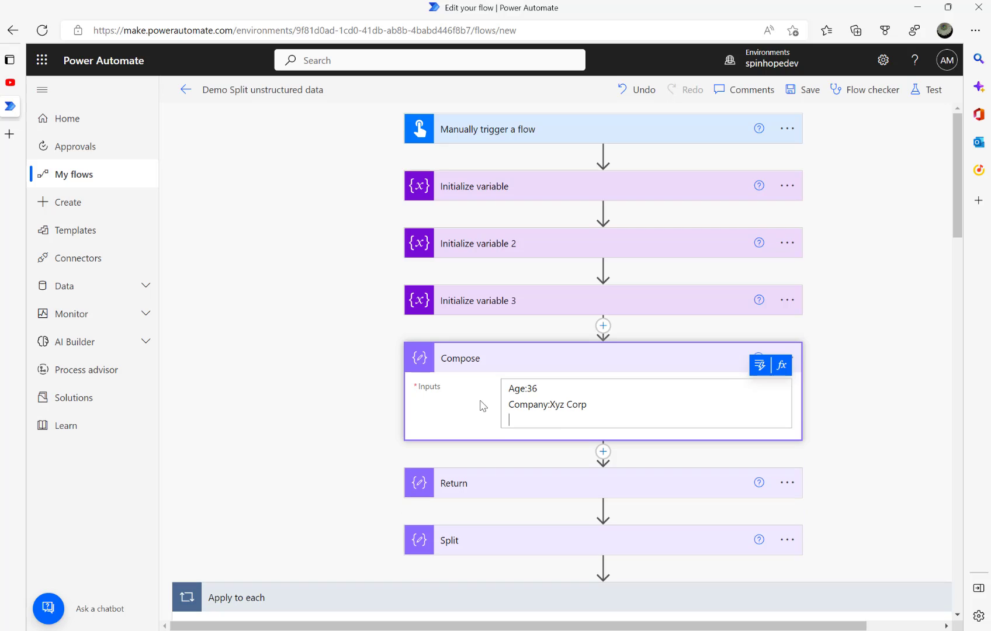
key(ctrl+v)
Save and run a new manual test of the flow
click(916, 91)
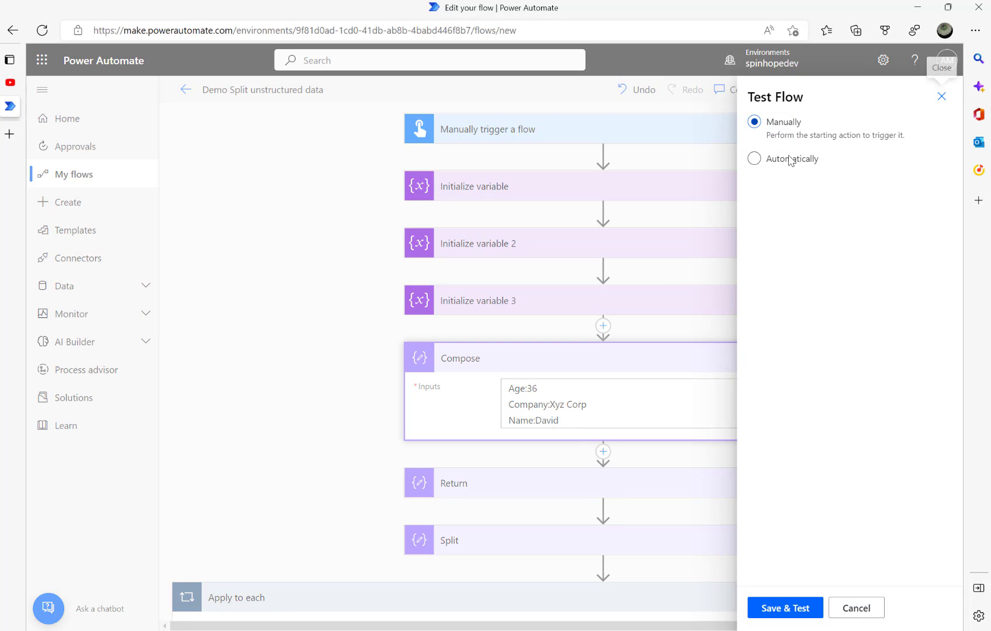
click(784, 608)
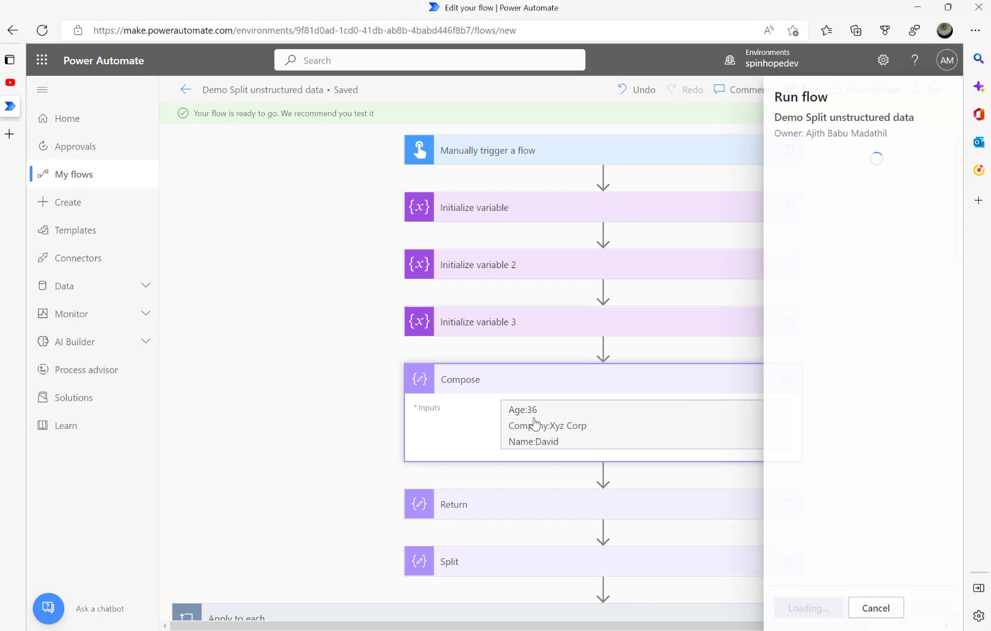
click(780, 608)
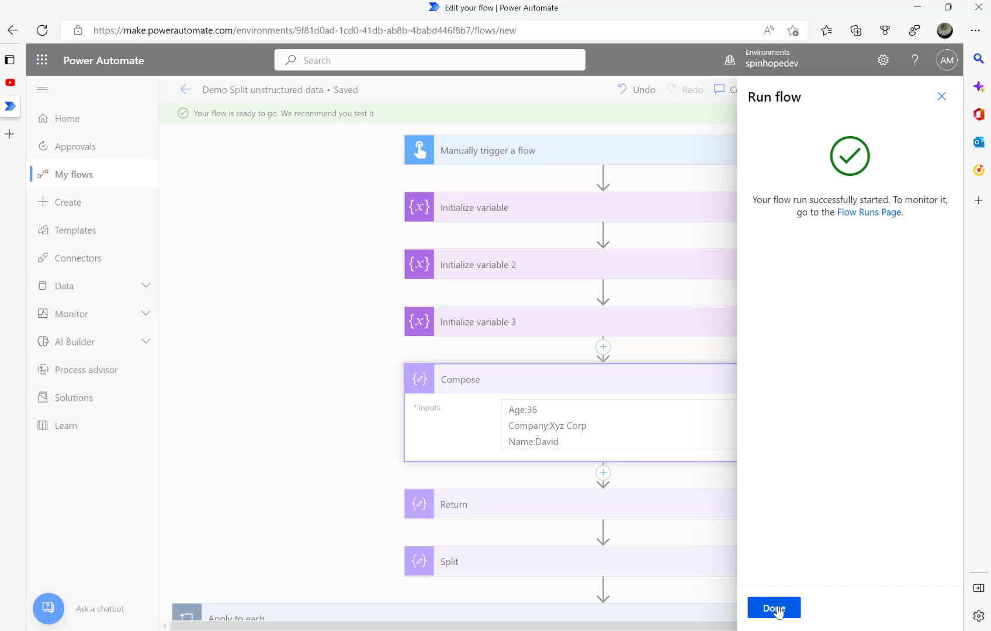
click(779, 609)
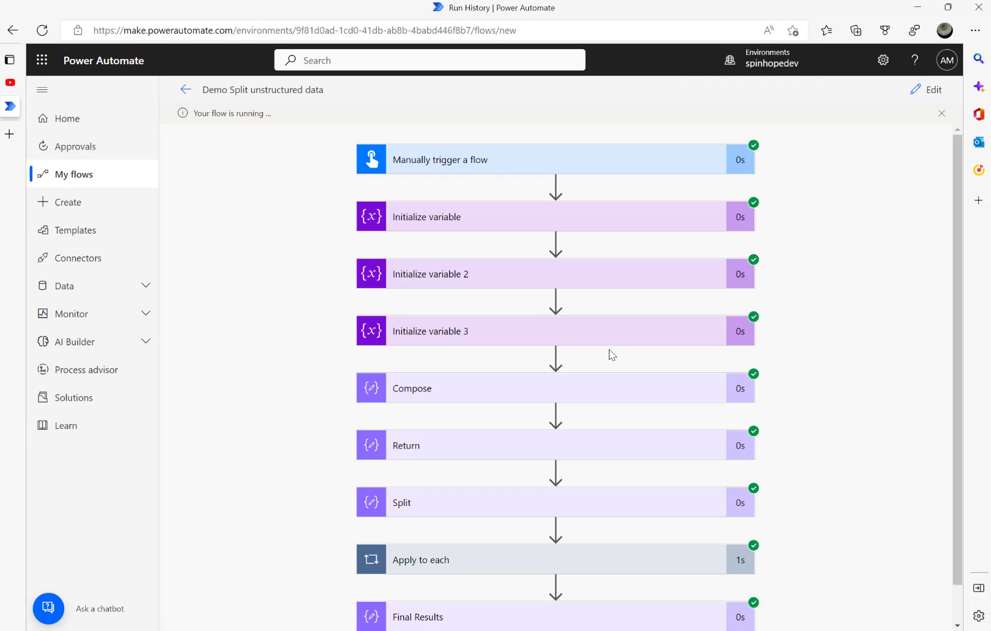
Expand Final Results in the run history and check its 36 and Xyz Corp outputs
scroll(815, 454, down, 1)
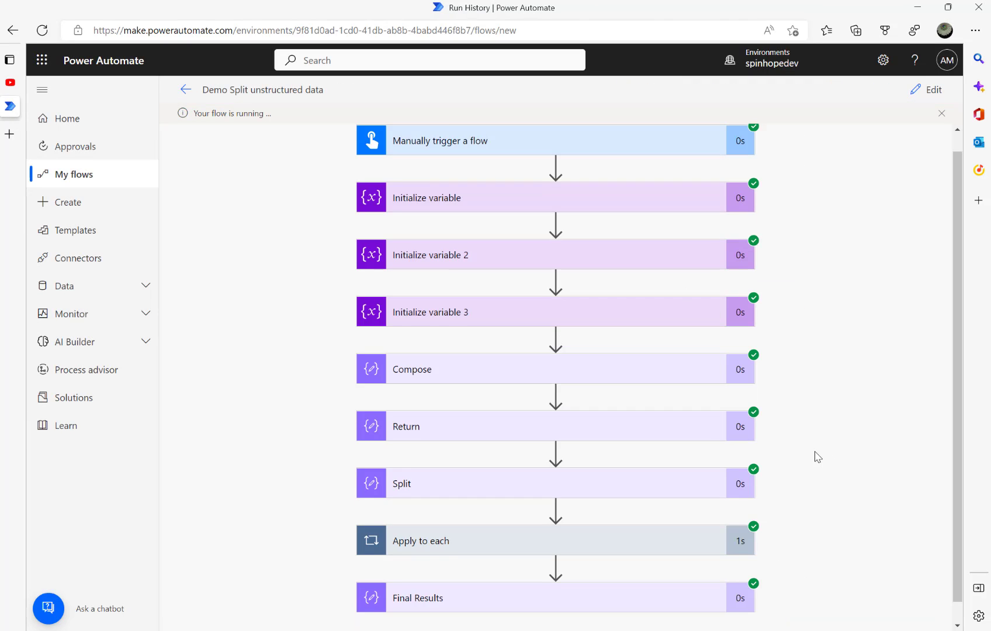
click(554, 574)
scroll(600, 533, down, 5)
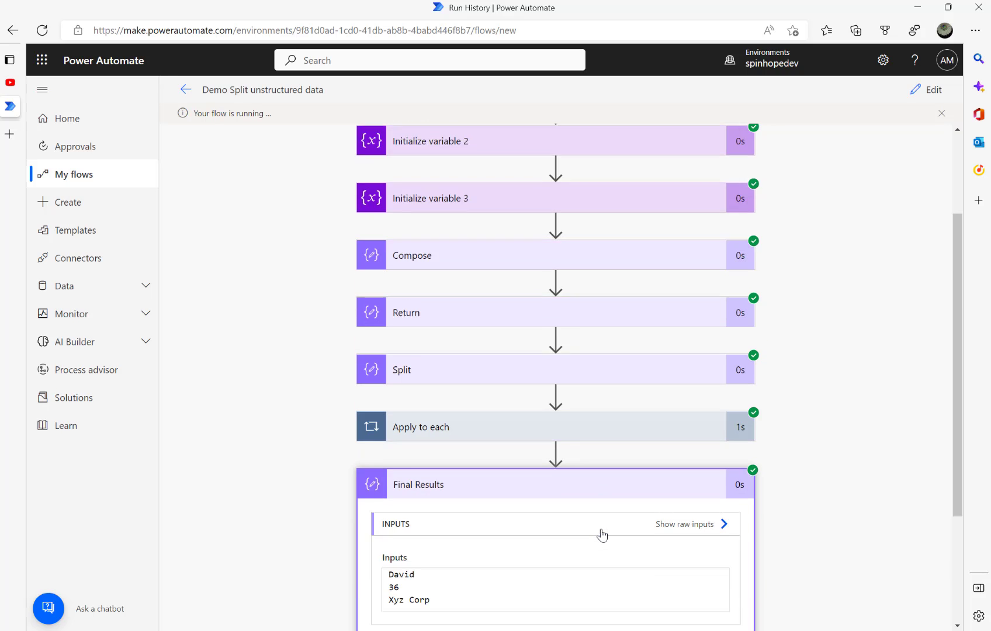
double_click(393, 539)
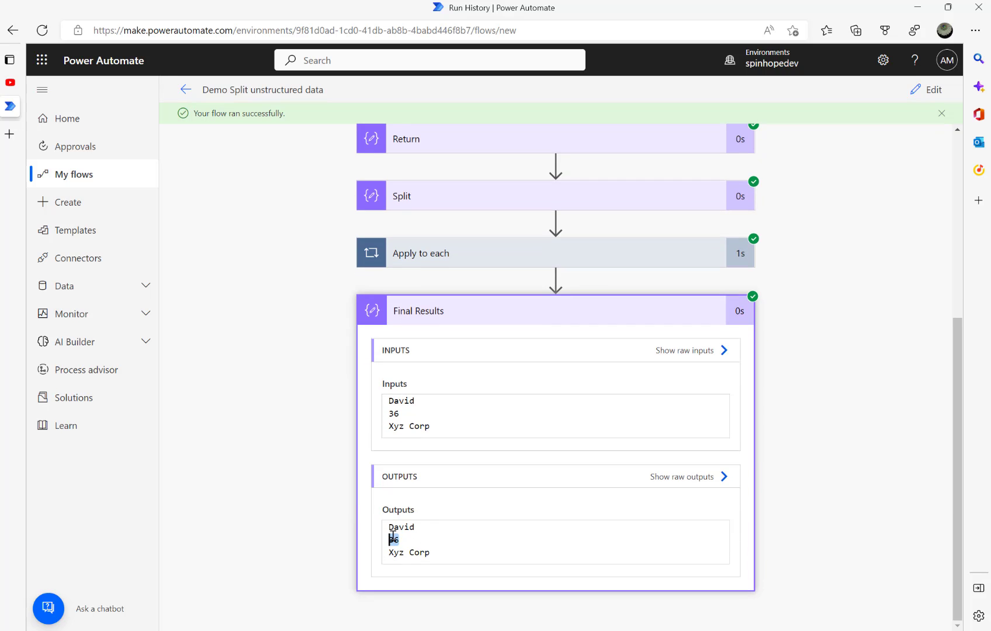
click(446, 551)
double_click(445, 551)
scroll(449, 274, up, 4)
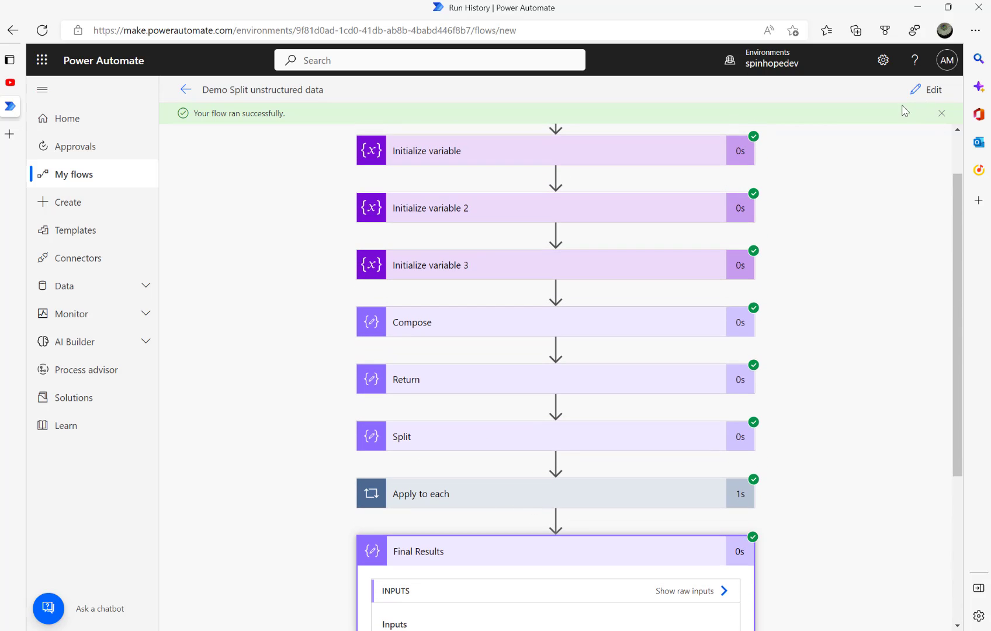
Return from the run results to the editor and scroll down to the loop's Name: Condition
click(929, 90)
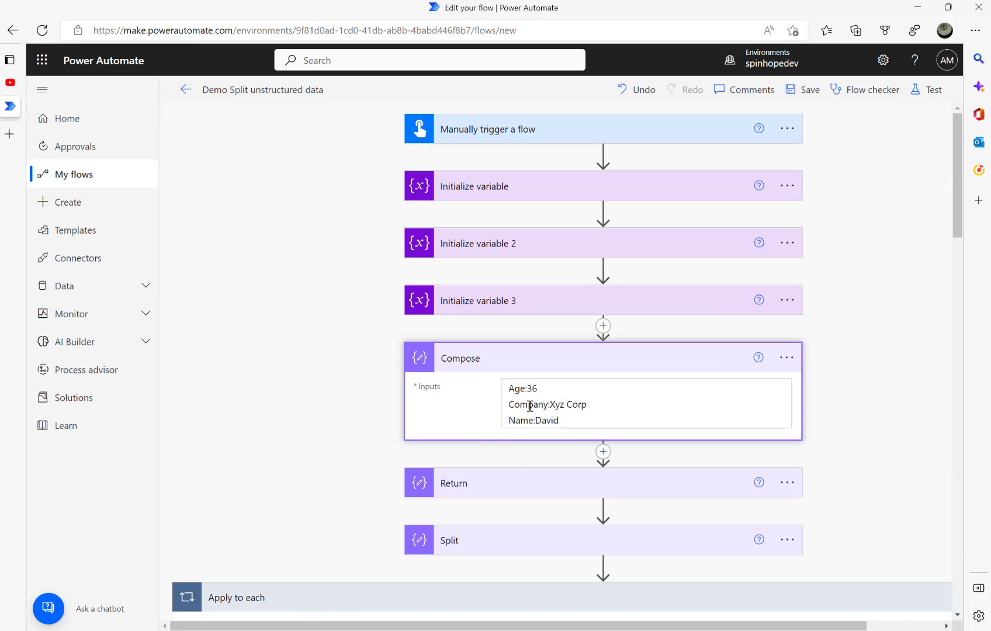
scroll(529, 403, down, 6)
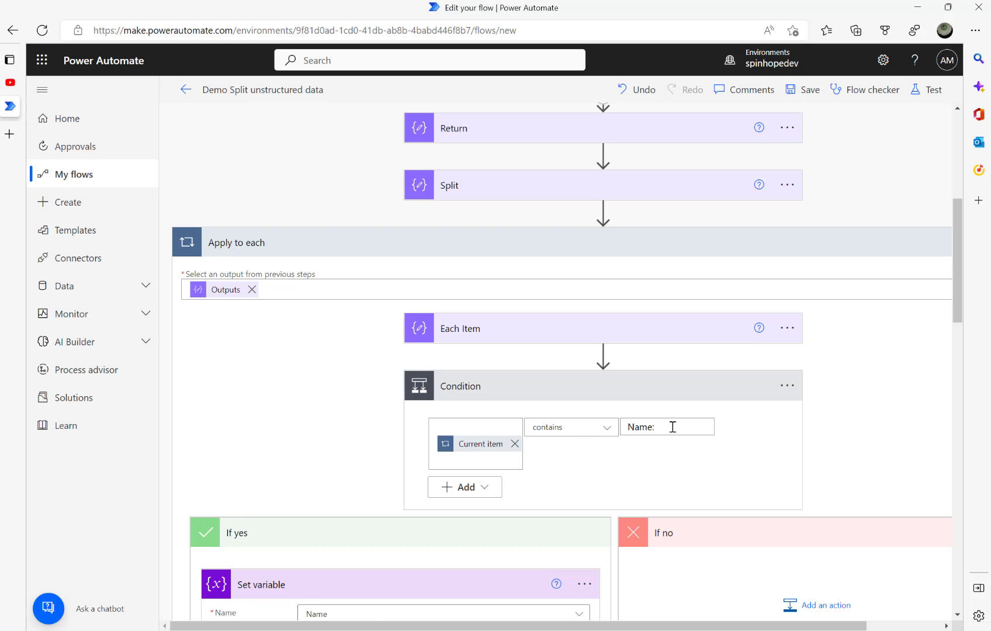
scroll(672, 427, down, 3)
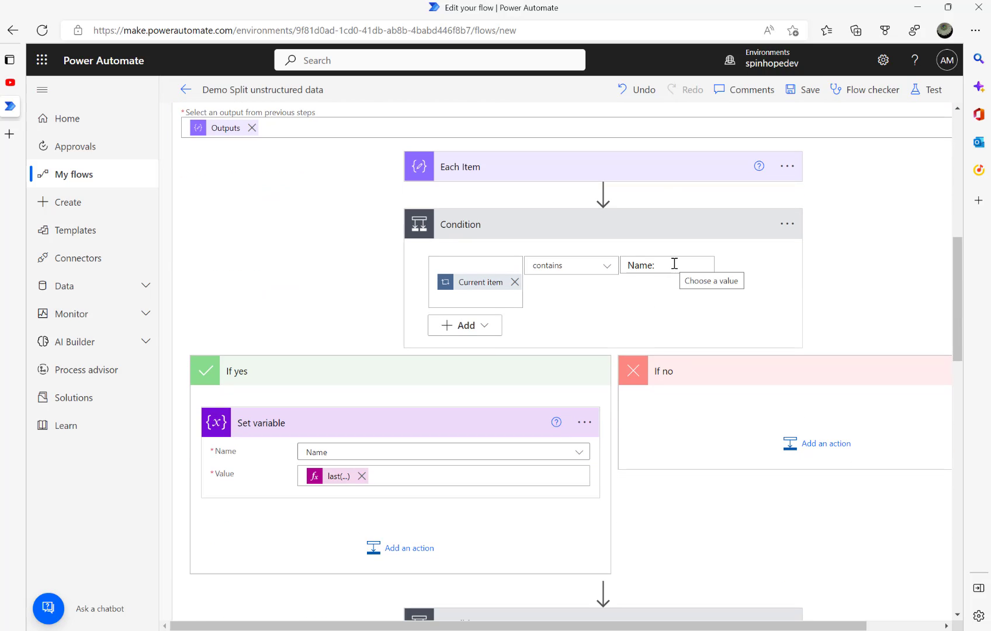